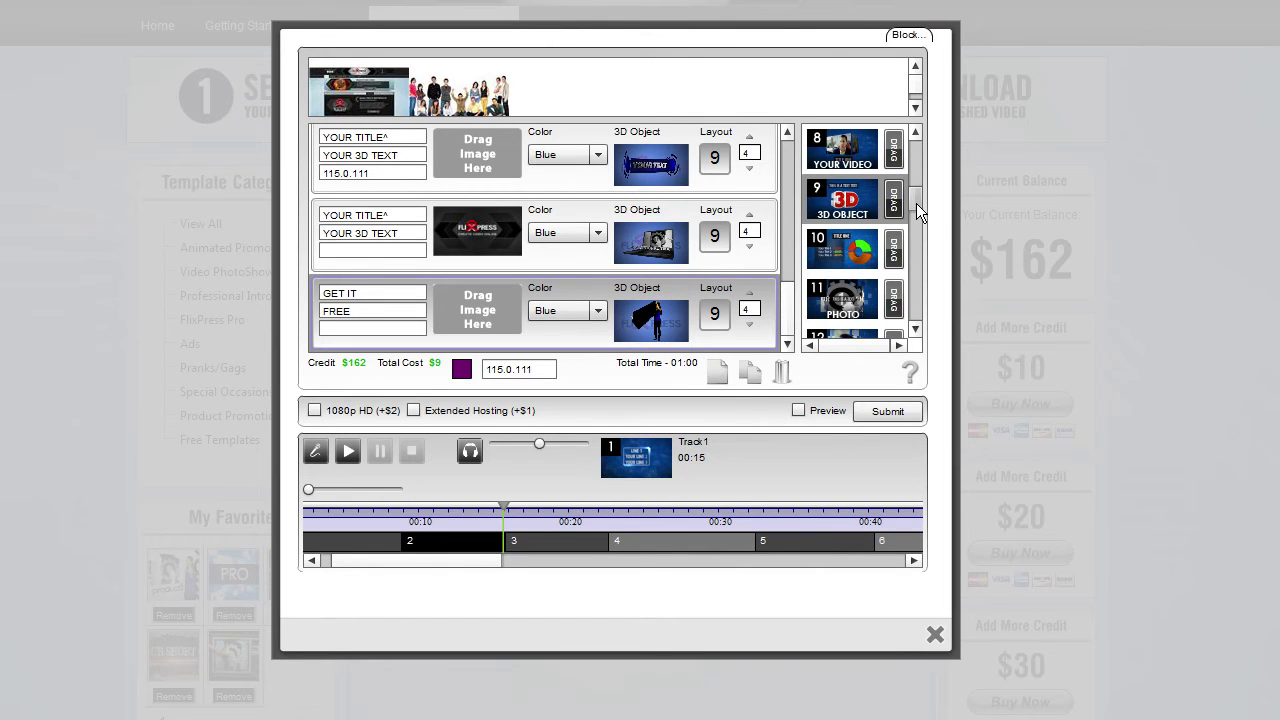
Scroll the template list down to show layouts 11–14: PHOTO, LIB VIDEO, YOUR VIDEO and 3D LOGO.
{"action": "mouse_move", "coordinate": [917, 203]}
{"action": "left_mouse_down"}
{"action": "mouse_move", "coordinate": [920, 240]}
{"action": "mouse_move", "coordinate": [918, 223]}
{"action": "left_mouse_up"}
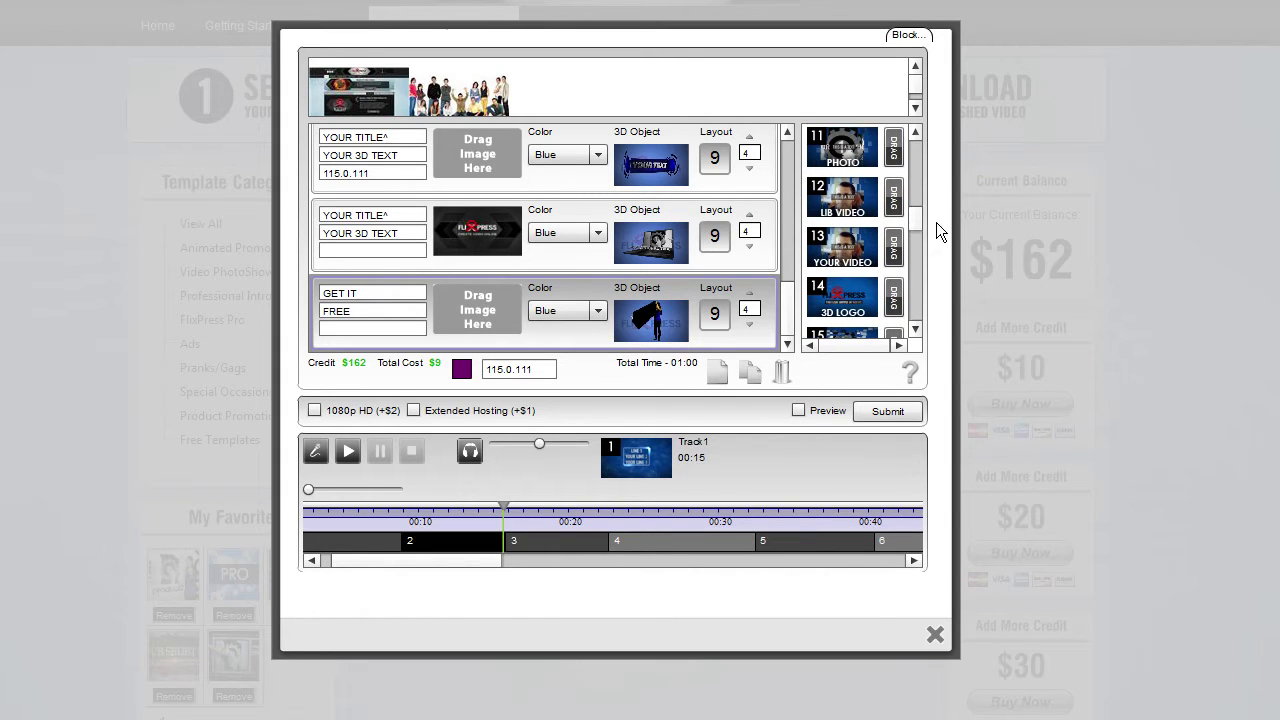
{"action": "left_click", "coordinate": [843, 140]}
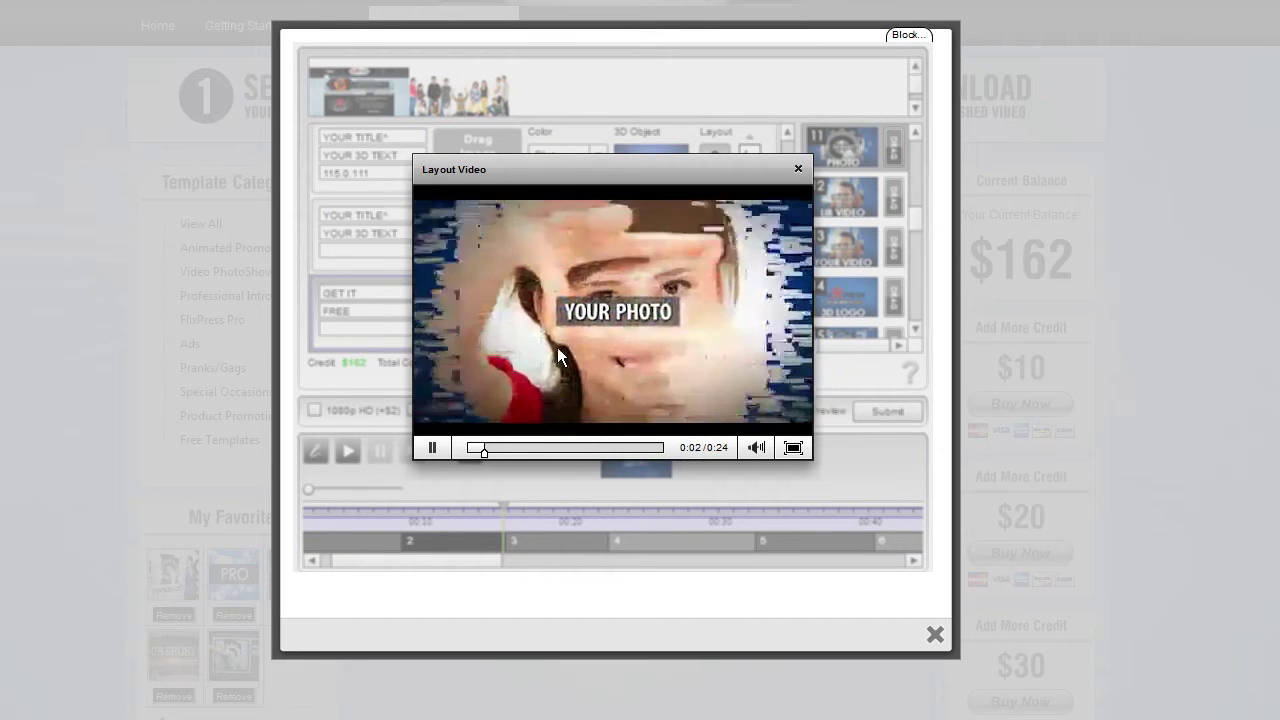
{"action": "left_click", "coordinate": [431, 446]}
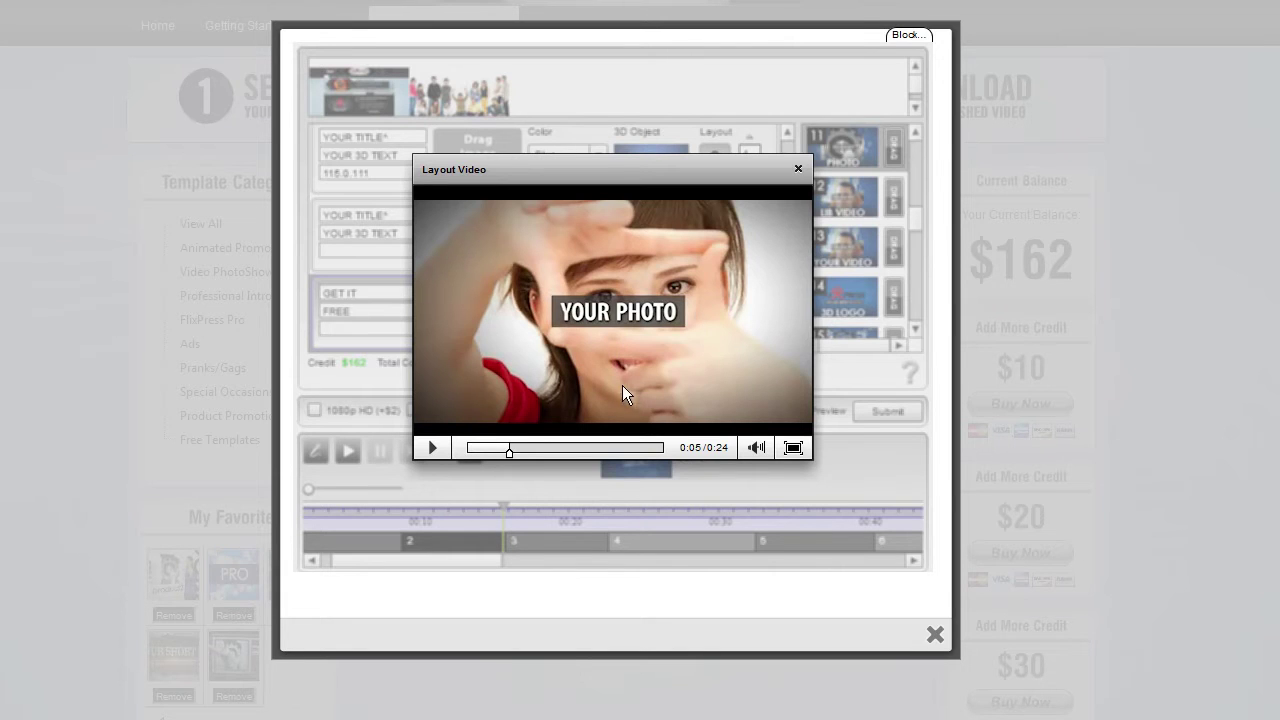
{"action": "left_click", "coordinate": [435, 449]}
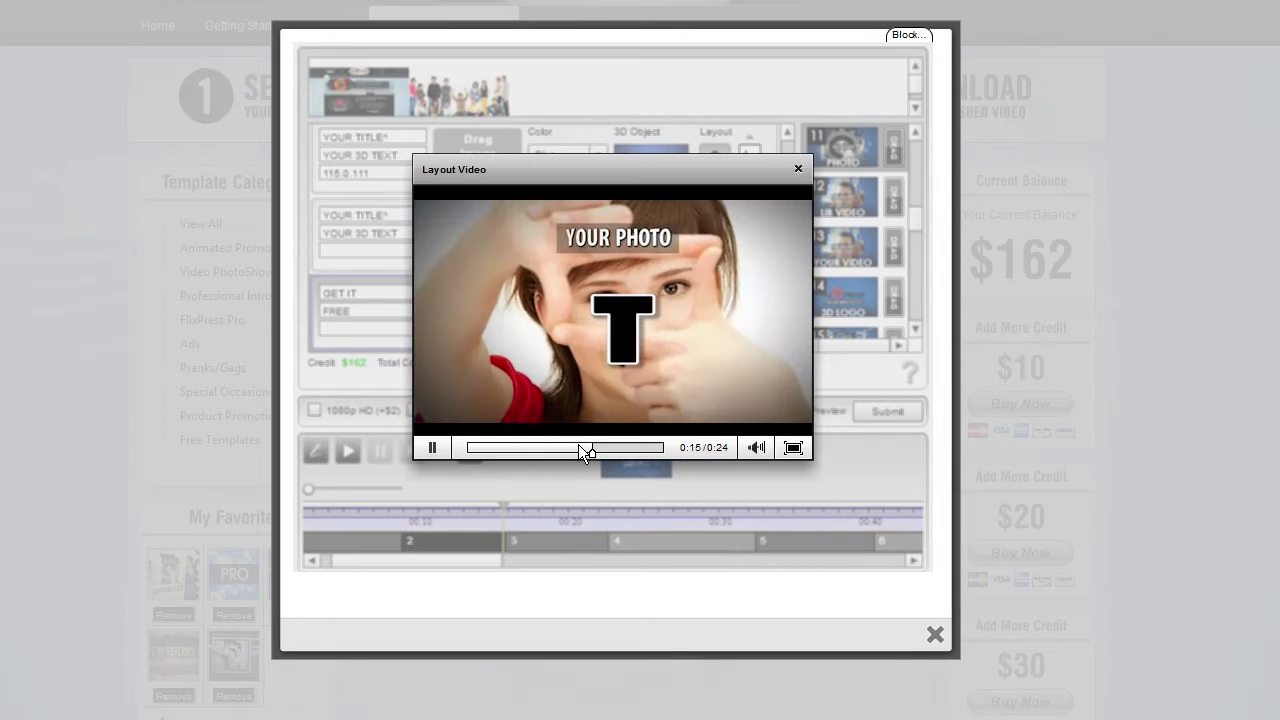
{"action": "left_click", "coordinate": [432, 447]}
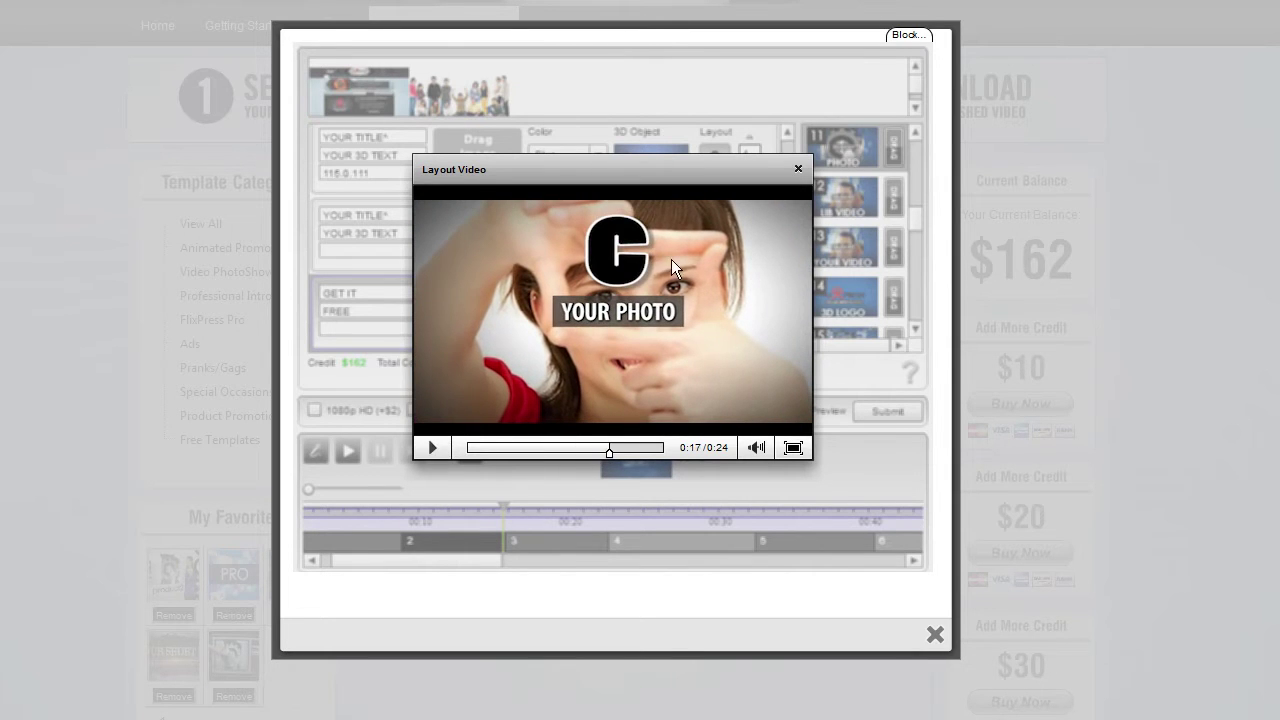
{"action": "left_click", "coordinate": [430, 449]}
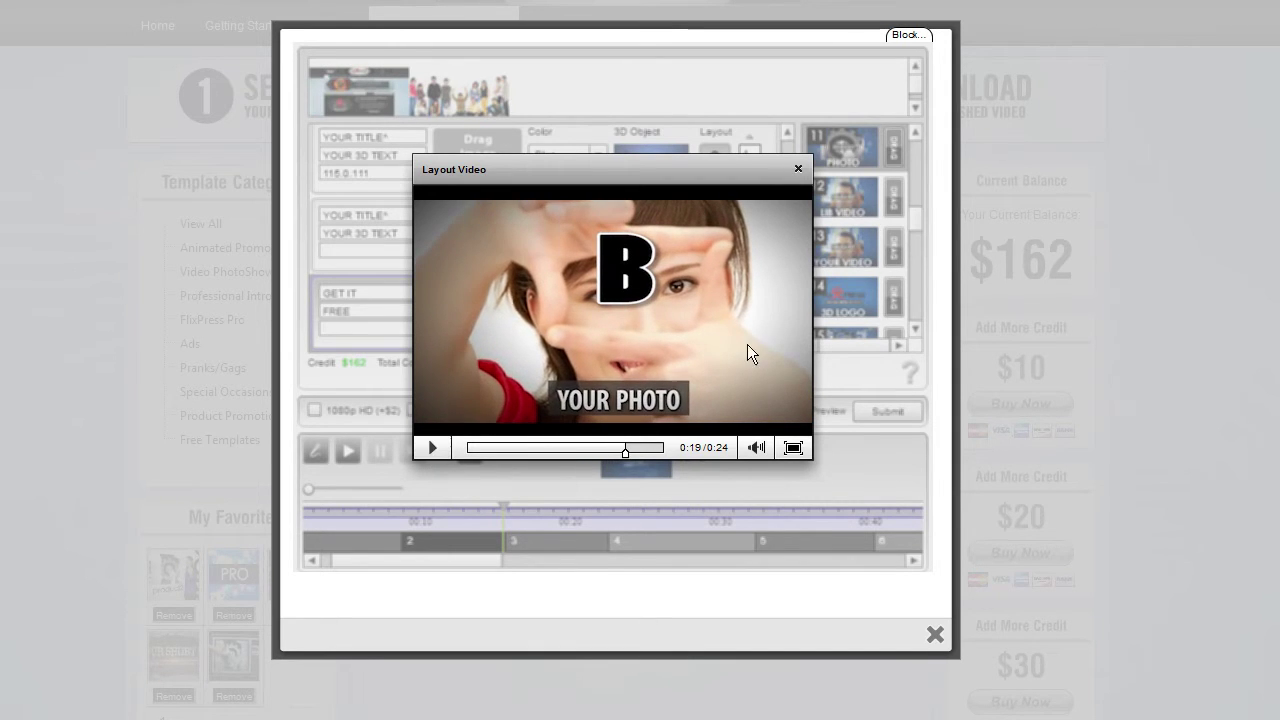
{"action": "left_click", "coordinate": [798, 169]}
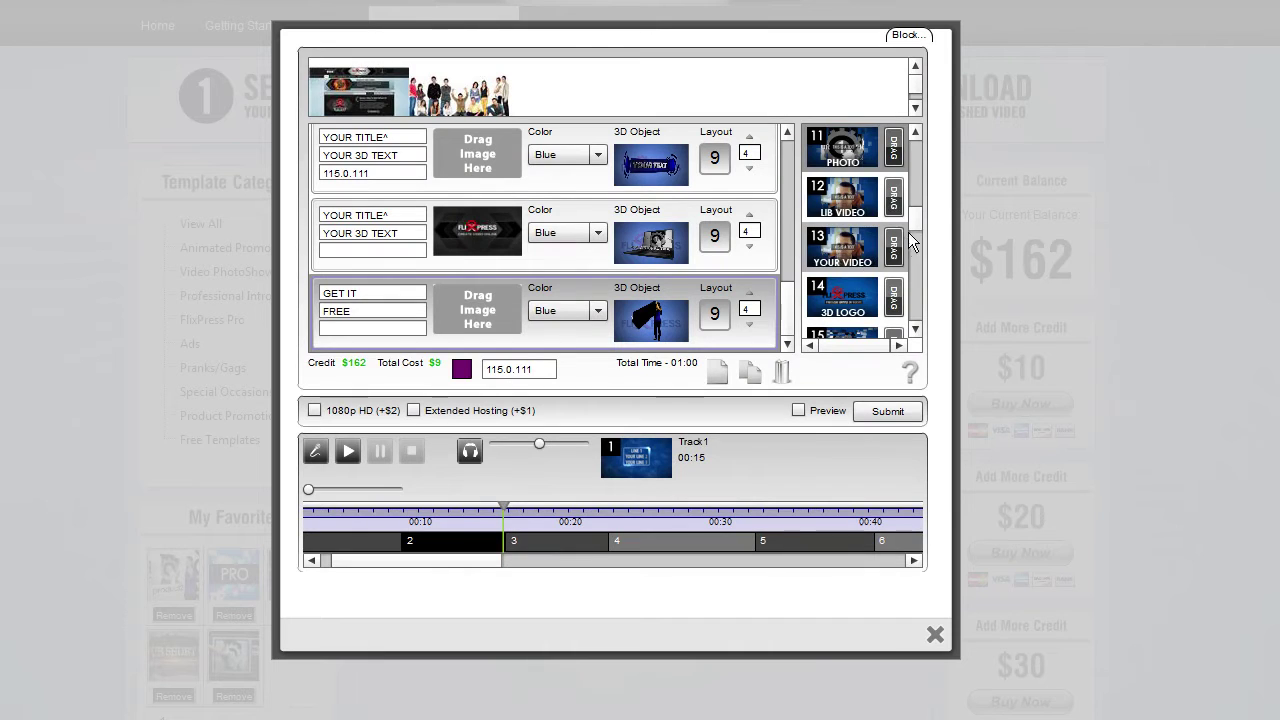
Add a slide after GET IT FREE and apply layout 13, YOUR VIDEO, after previewing it.
{"action": "left_click", "coordinate": [716, 372]}
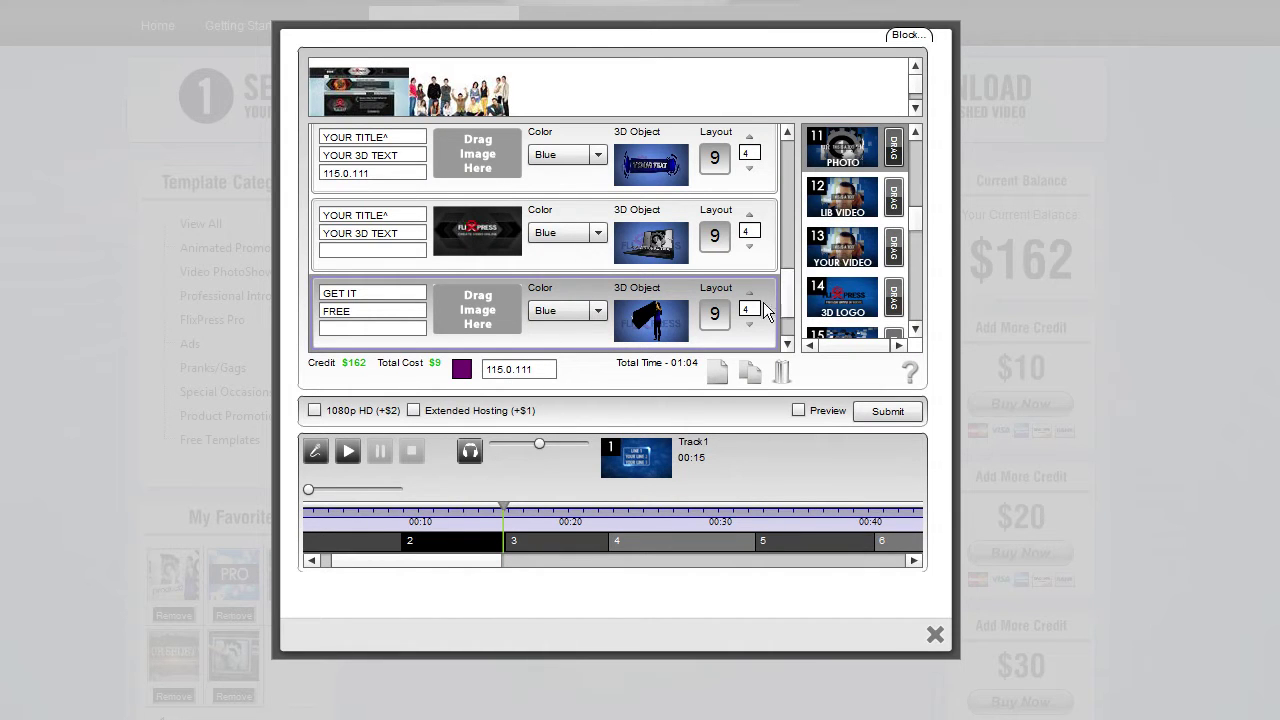
{"action": "scroll", "coordinate": [770, 306], "scroll_direction": "down", "scroll_amount": 2}
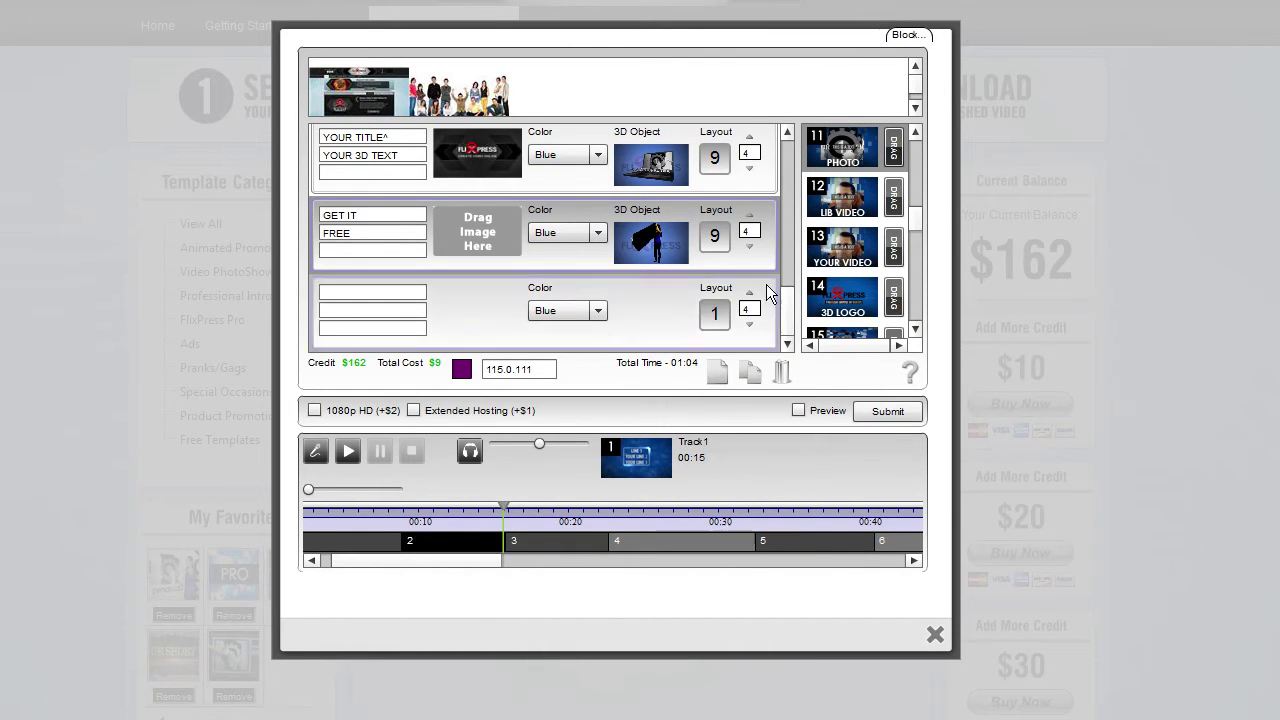
{"action": "left_click", "coordinate": [846, 254]}
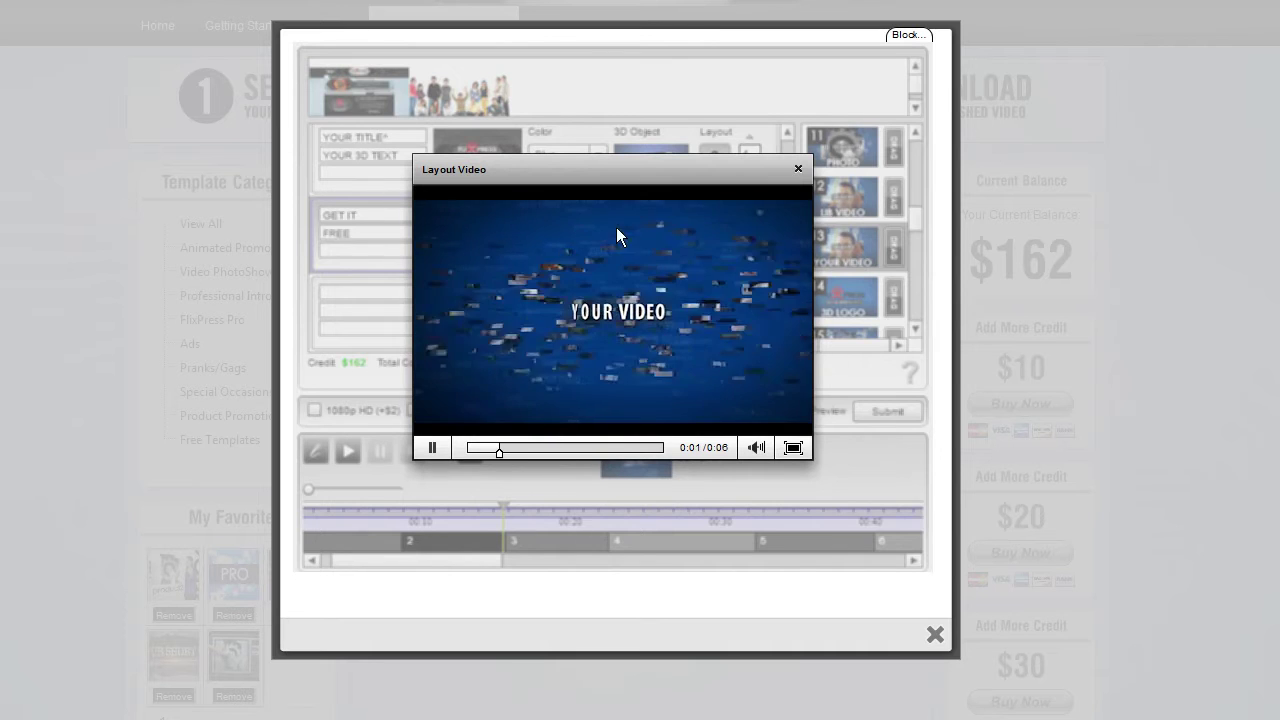
{"action": "left_click", "coordinate": [427, 446]}
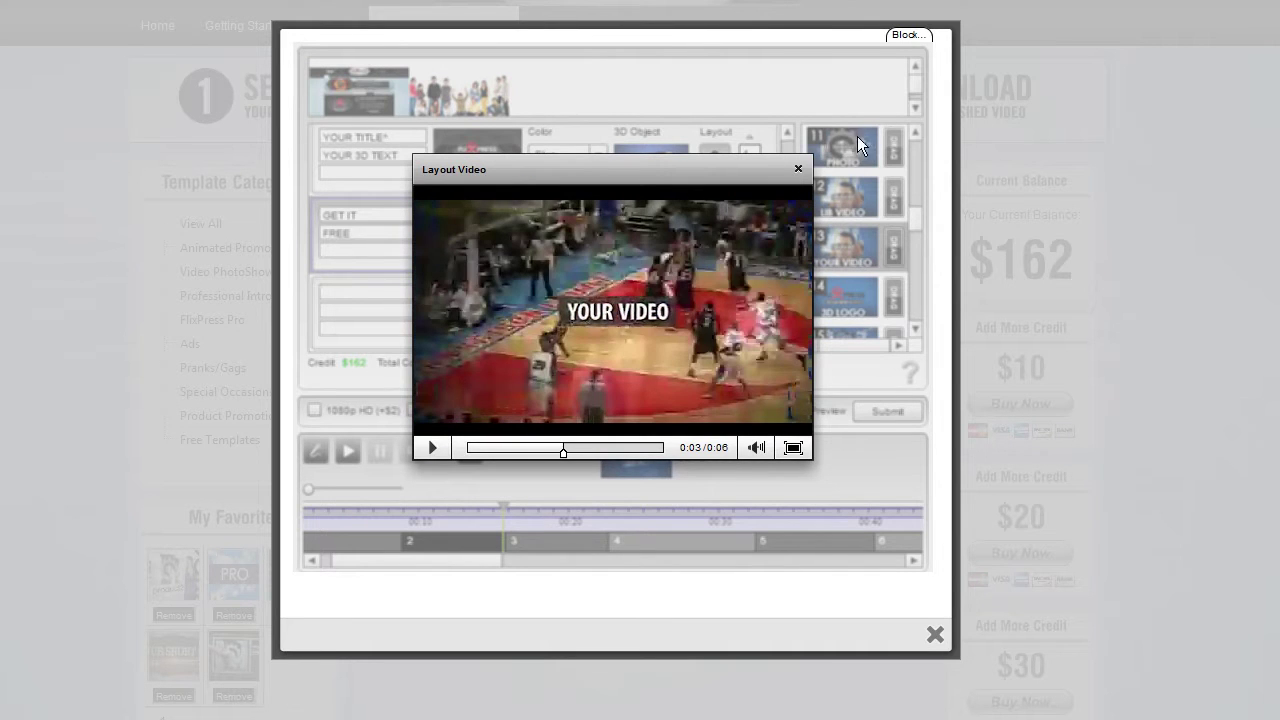
{"action": "left_click", "coordinate": [798, 168]}
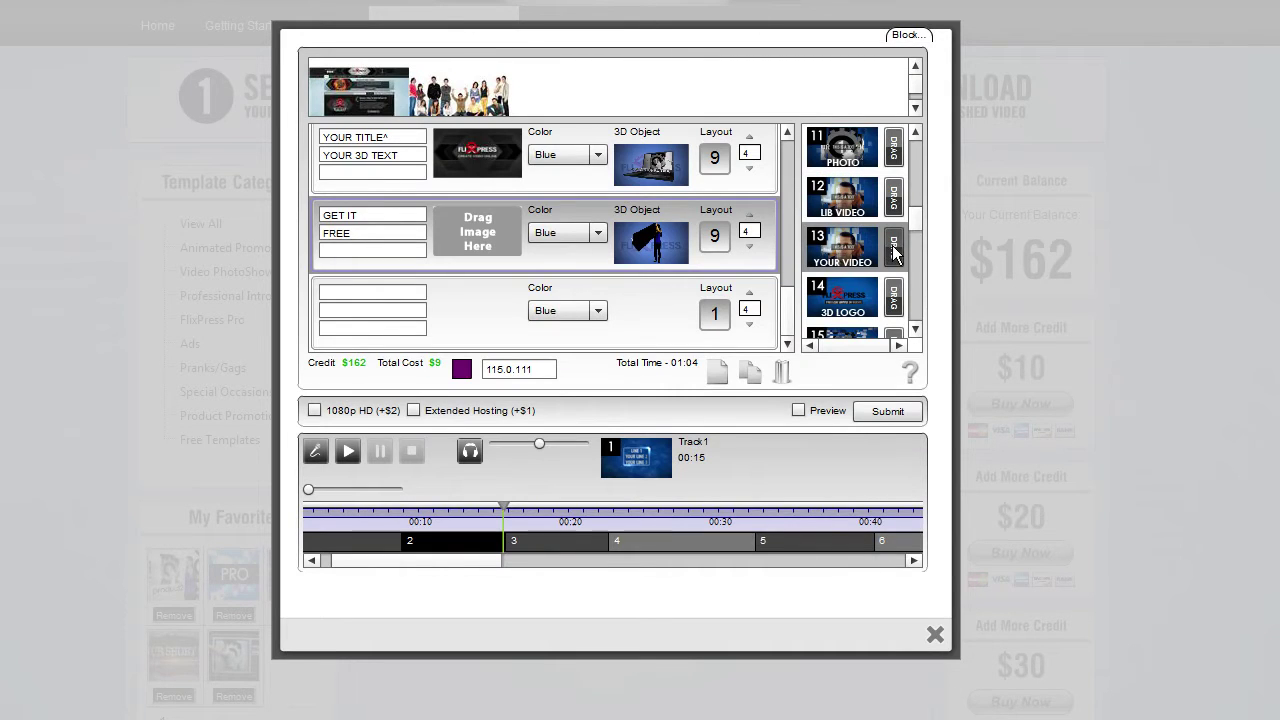
{"action": "left_click_drag", "start_coordinate": [888, 257], "coordinate": [718, 316]}
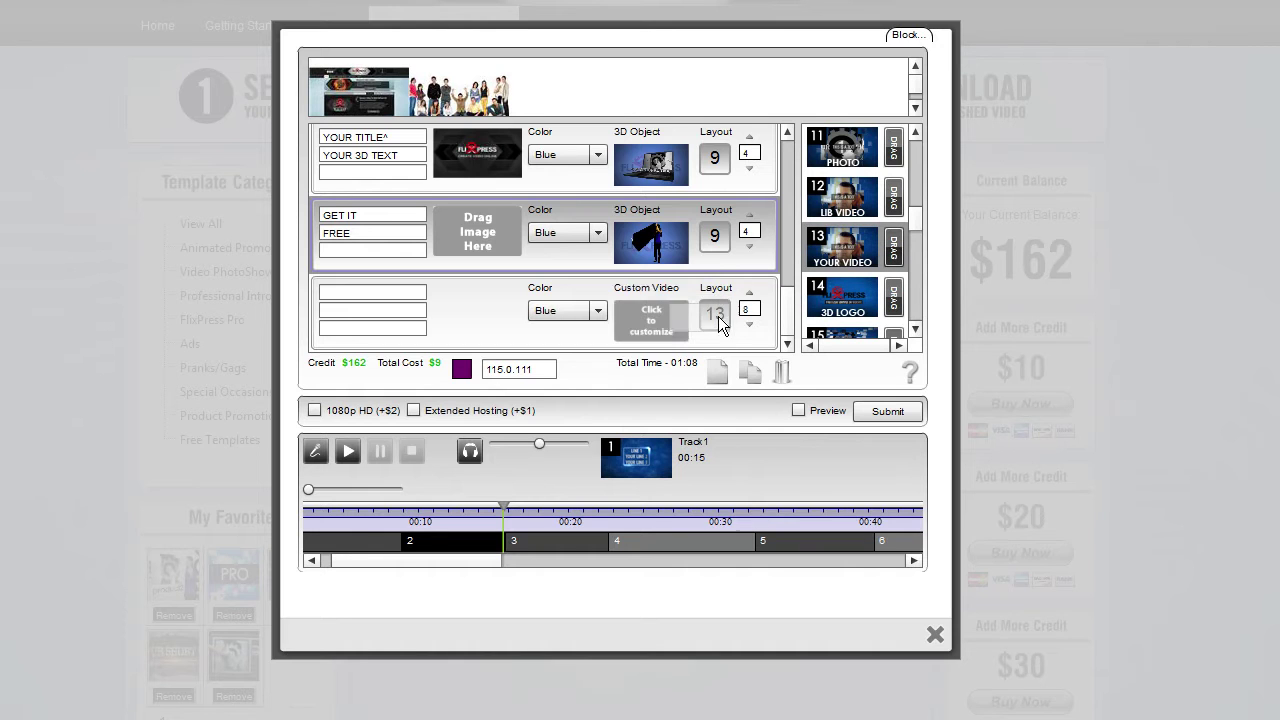
Preview the Score1 clip and set it as the new slide's custom video.
{"action": "left_click", "coordinate": [656, 324]}
{"action": "left_click", "coordinate": [652, 245]}
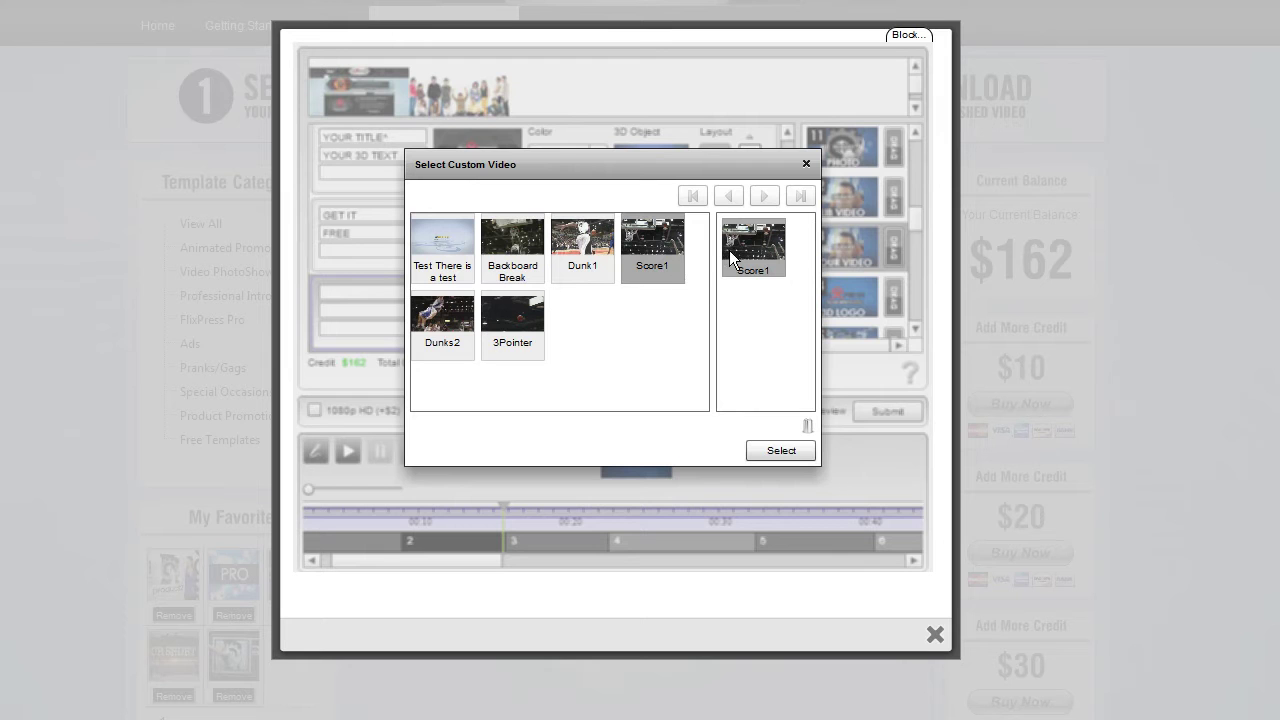
{"action": "double_click", "coordinate": [645, 236]}
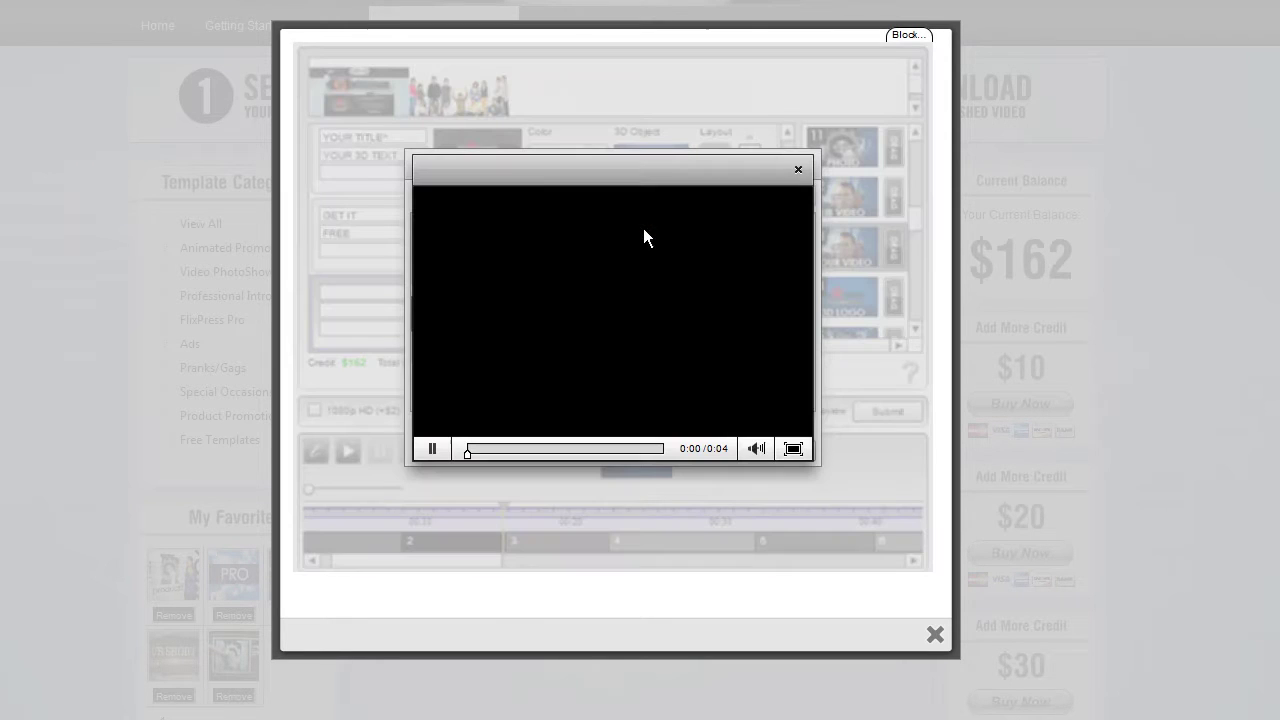
{"action": "left_click", "coordinate": [446, 449]}
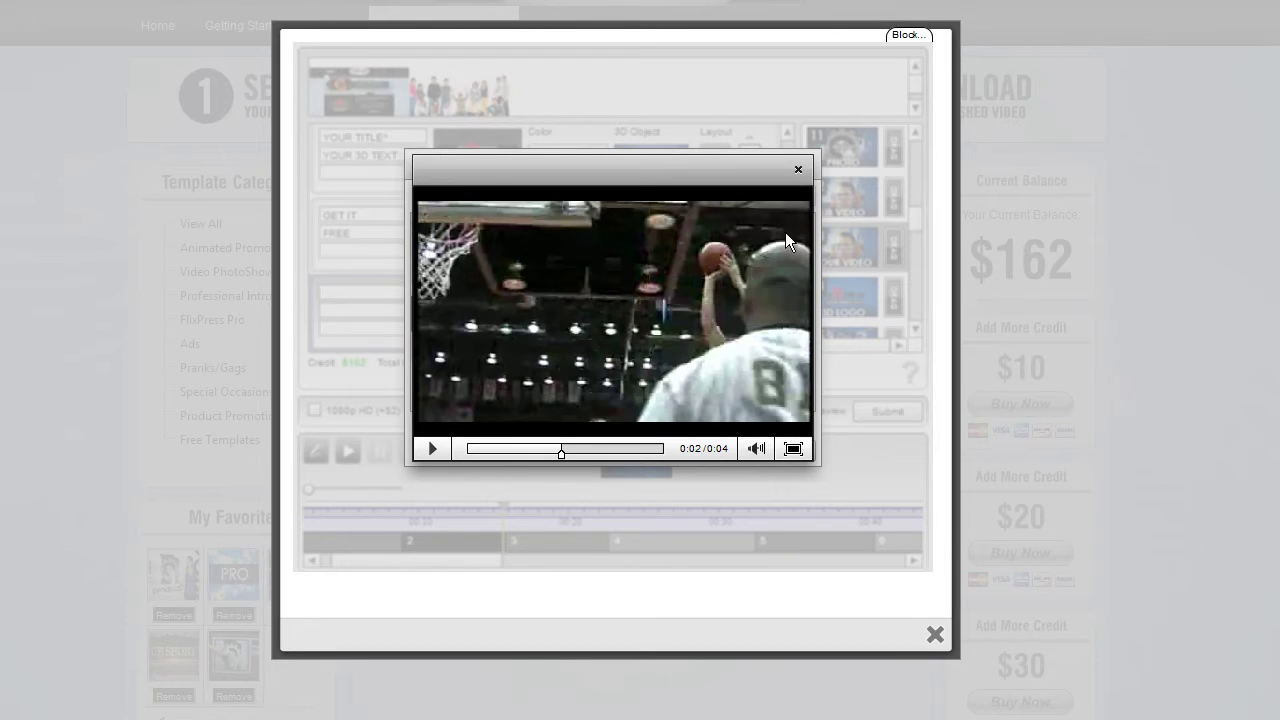
{"action": "left_click", "coordinate": [799, 169]}
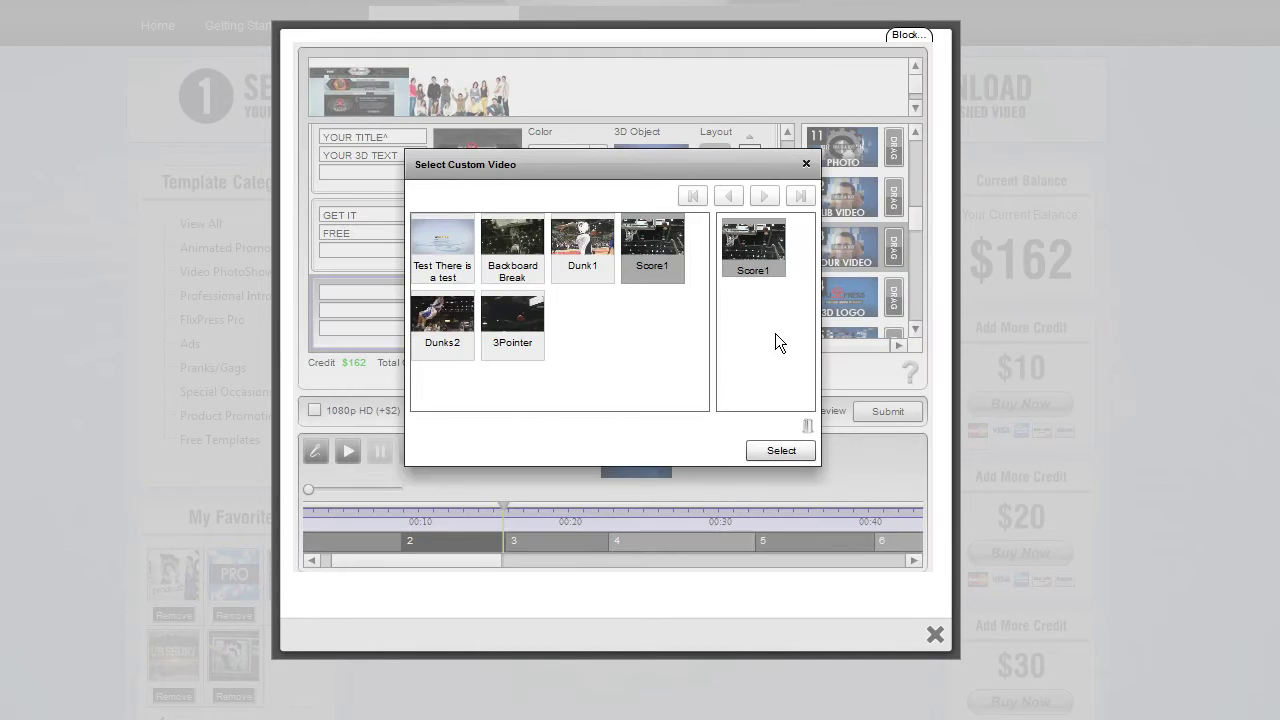
{"action": "left_click", "coordinate": [779, 449]}
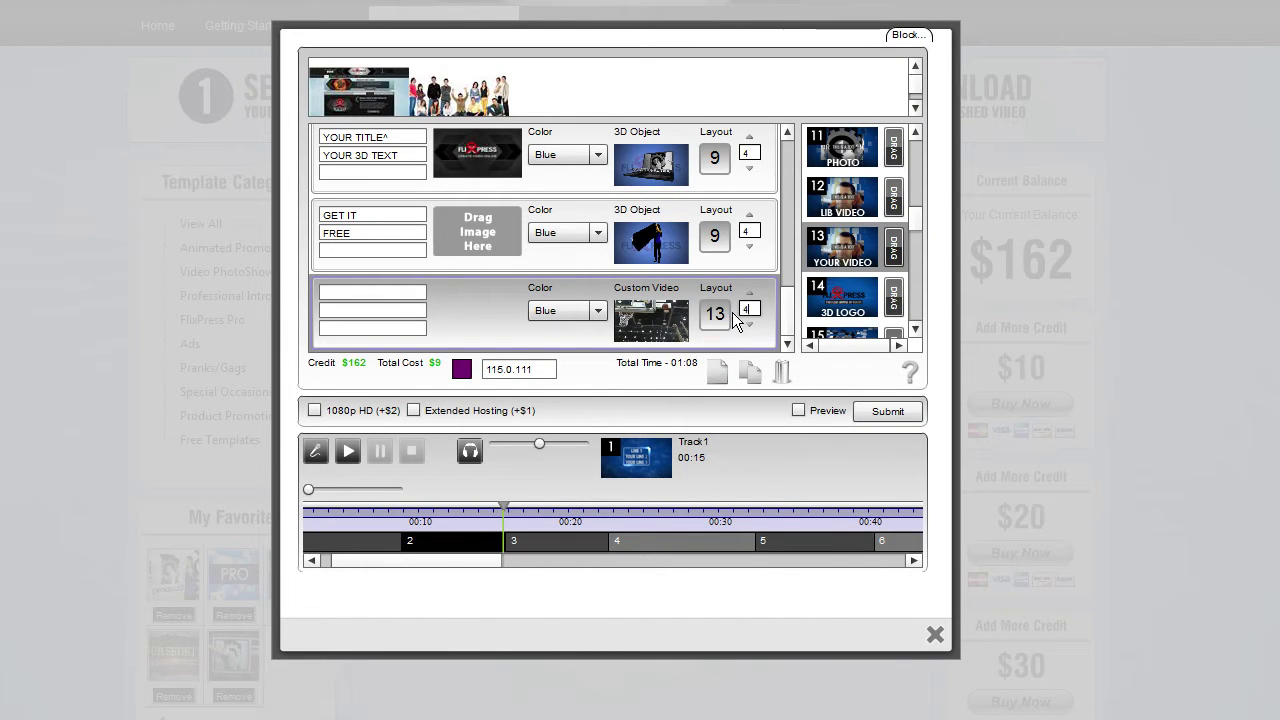
Set the slide length to 4 seconds, giving 01:04 total, and lengthen timeline clip 2.
{"action": "key", "text": "Tab"}
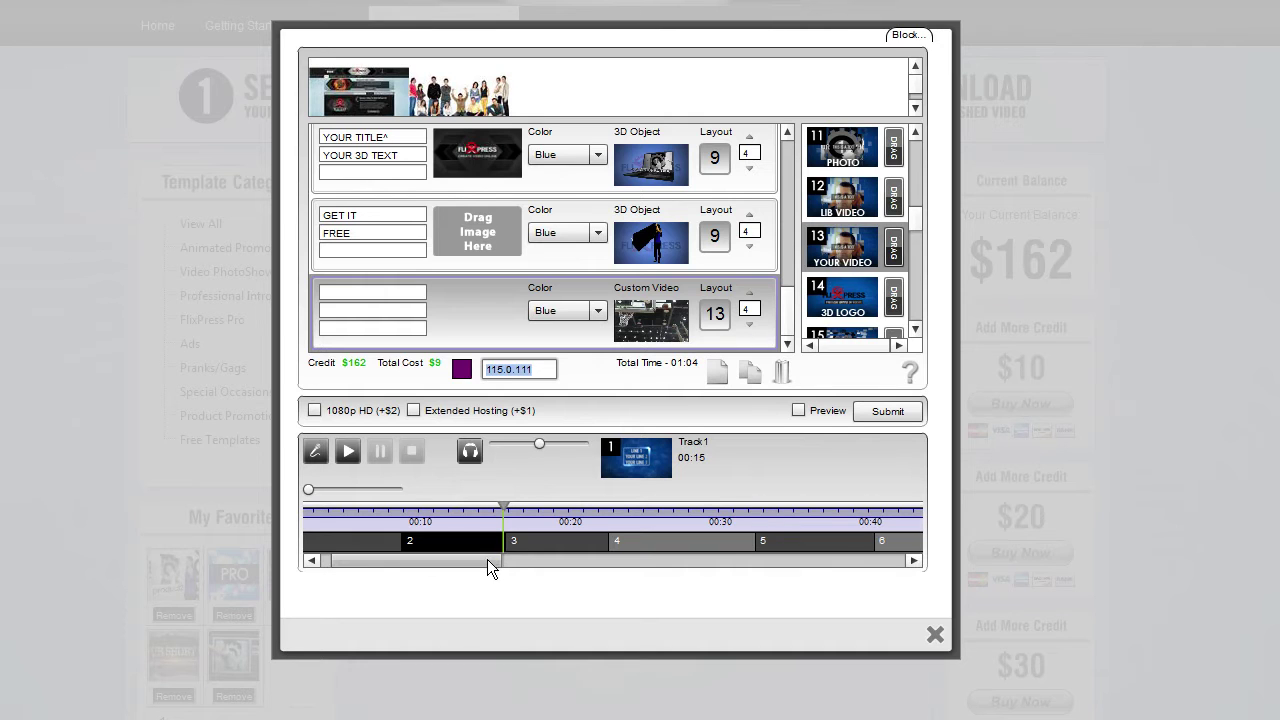
{"action": "left_click_drag", "start_coordinate": [487, 559], "coordinate": [481, 558]}
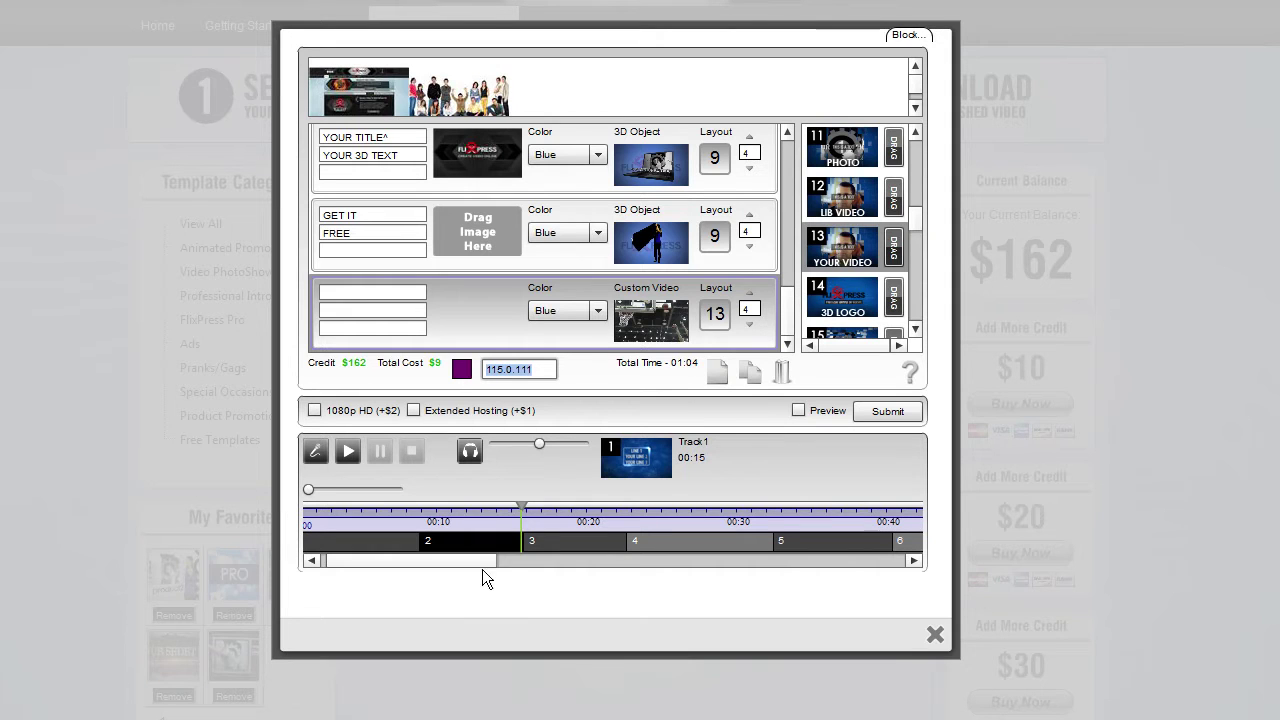
{"action": "left_click", "coordinate": [529, 545]}
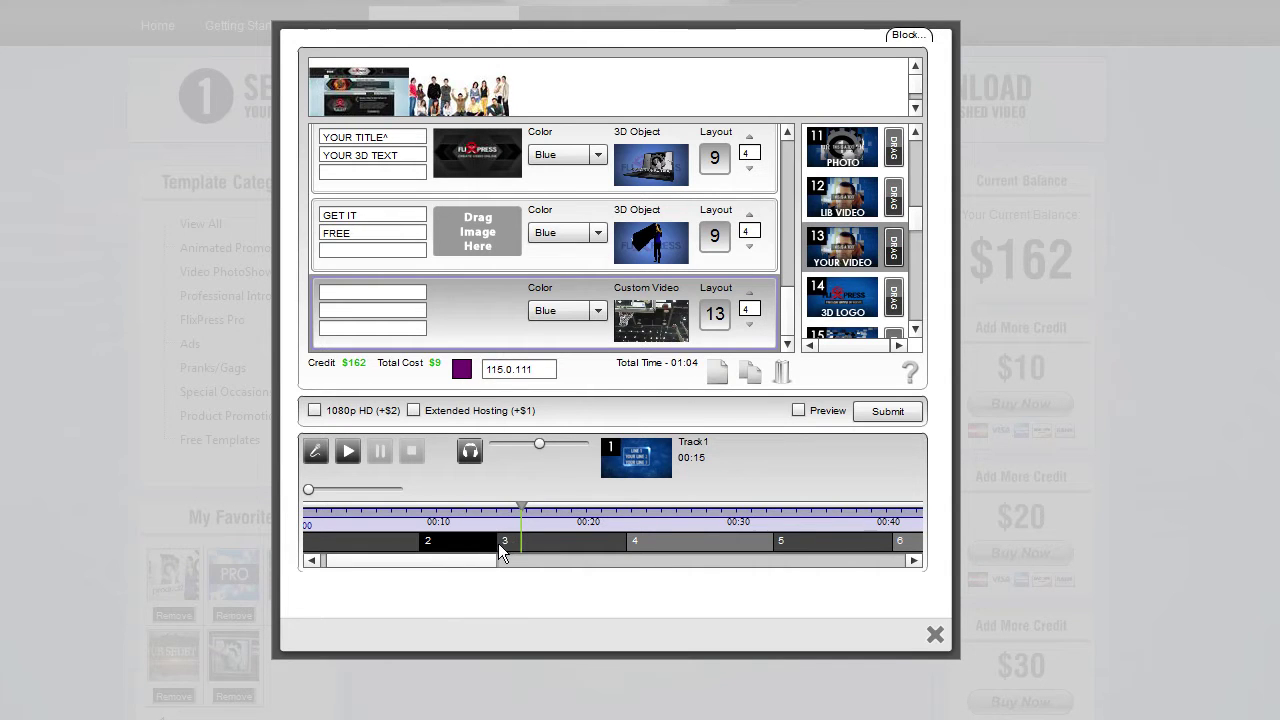
{"action": "left_click_drag", "start_coordinate": [505, 543], "coordinate": [523, 543]}
Fill the custom-video slide's text lines, with TITLE first and 1 in the third line.
{"action": "type", "text": "TITLE"}
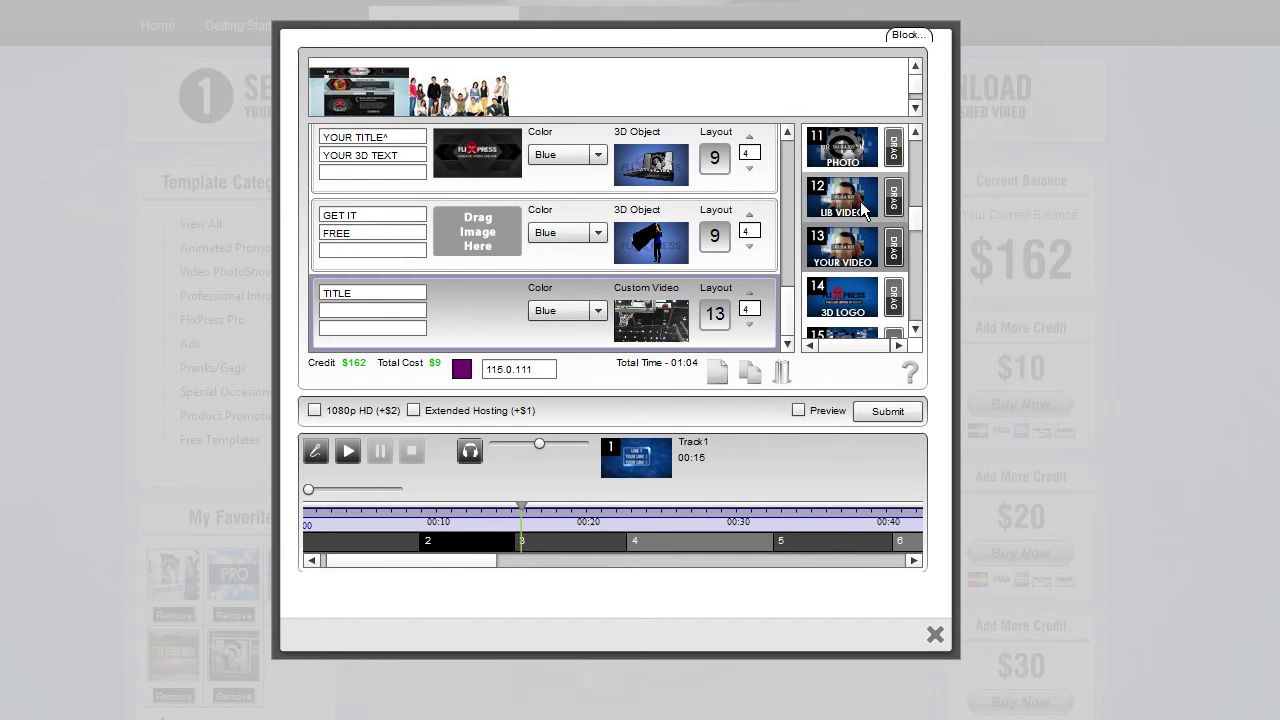
{"action": "left_click", "coordinate": [389, 315]}
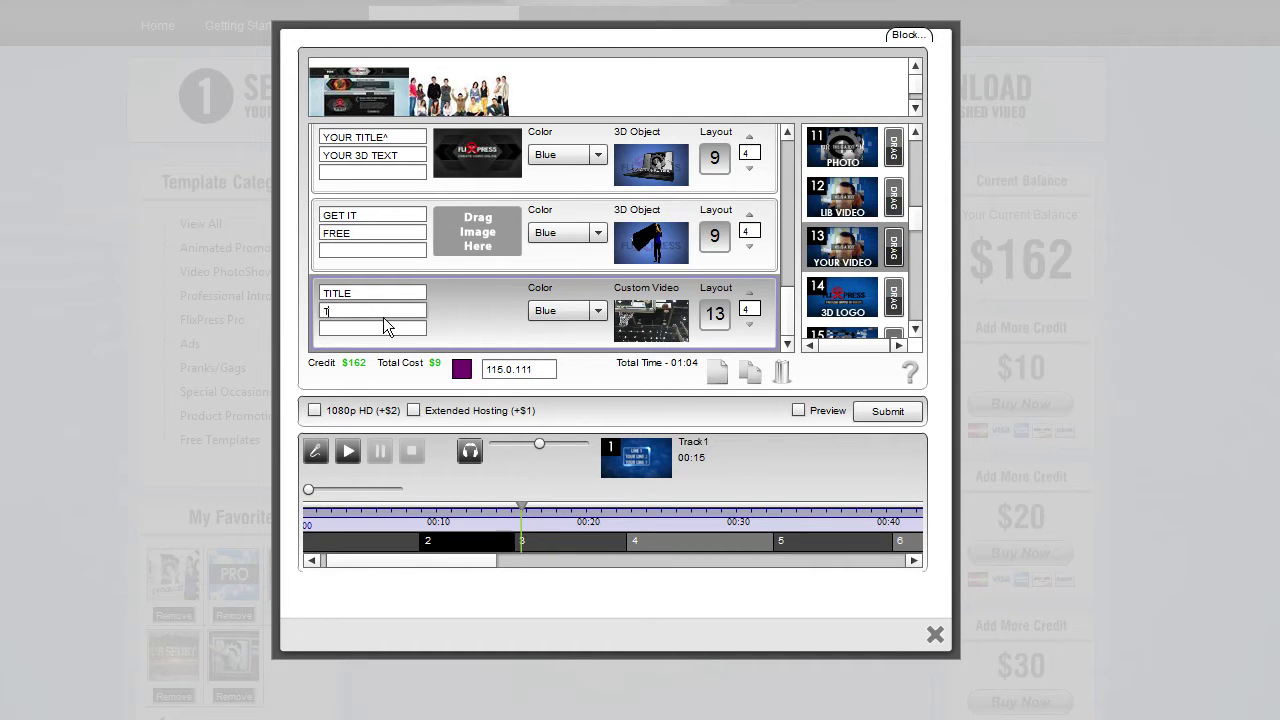
{"action": "type", "text": "B"}
{"action": "key", "text": "BackSpace"}
{"action": "type", "text": "C"}
{"action": "left_click", "coordinate": [358, 330]}
{"action": "type", "text": "5"}
{"action": "key", "text": "BackSpace"}
{"action": "type", "text": "1"}
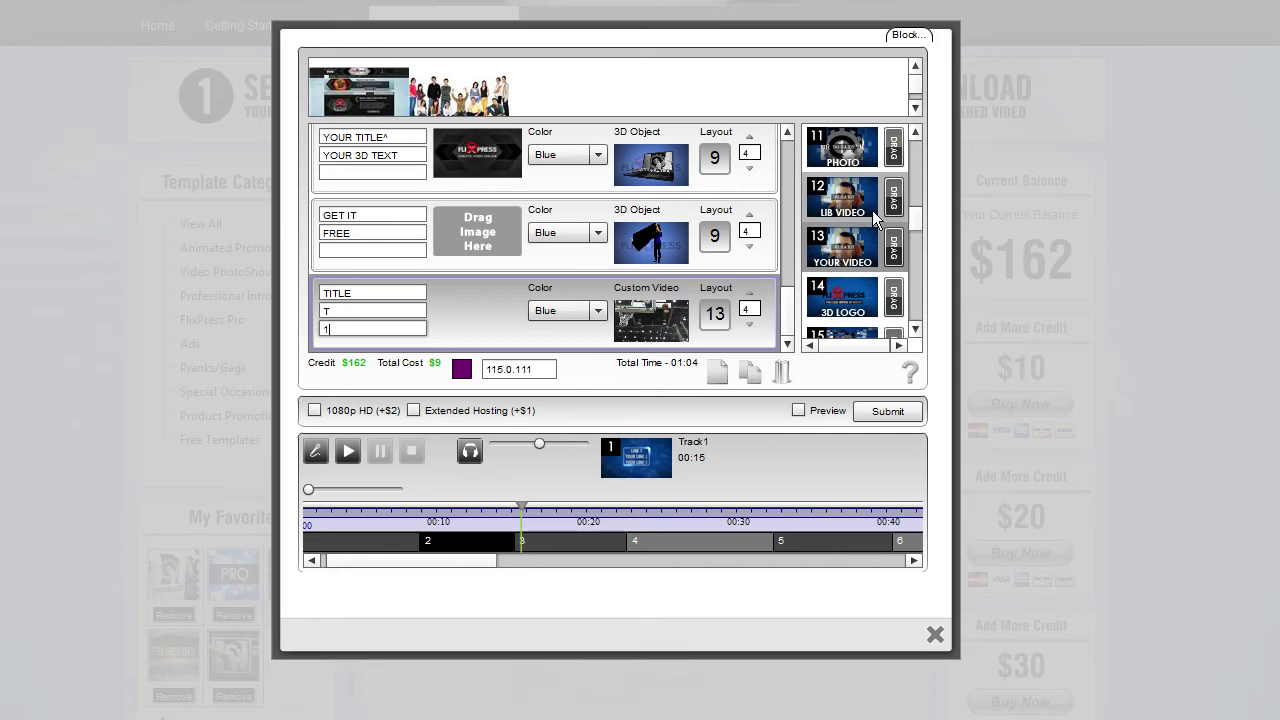
Preview the LIB VIDEO layout, retype the third line as 41, and add another empty slide.
{"action": "left_click", "coordinate": [858, 204]}
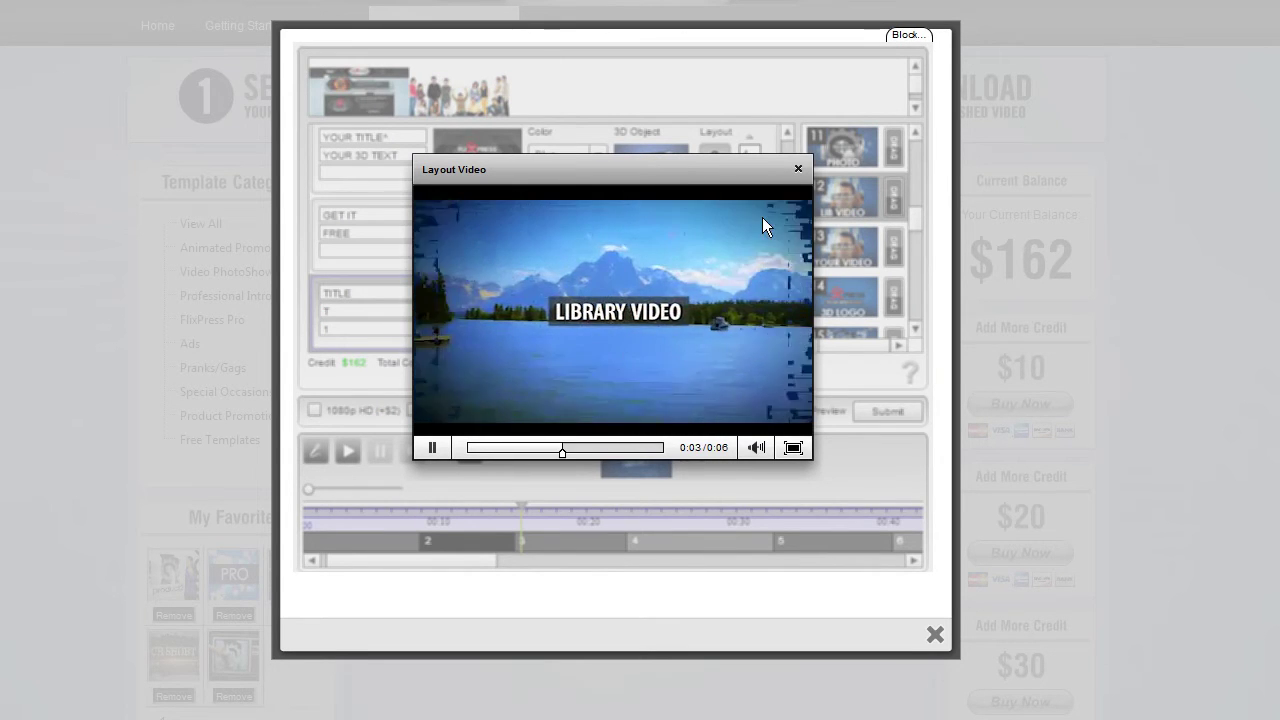
{"action": "left_click", "coordinate": [798, 169]}
{"action": "double_click", "coordinate": [368, 330]}
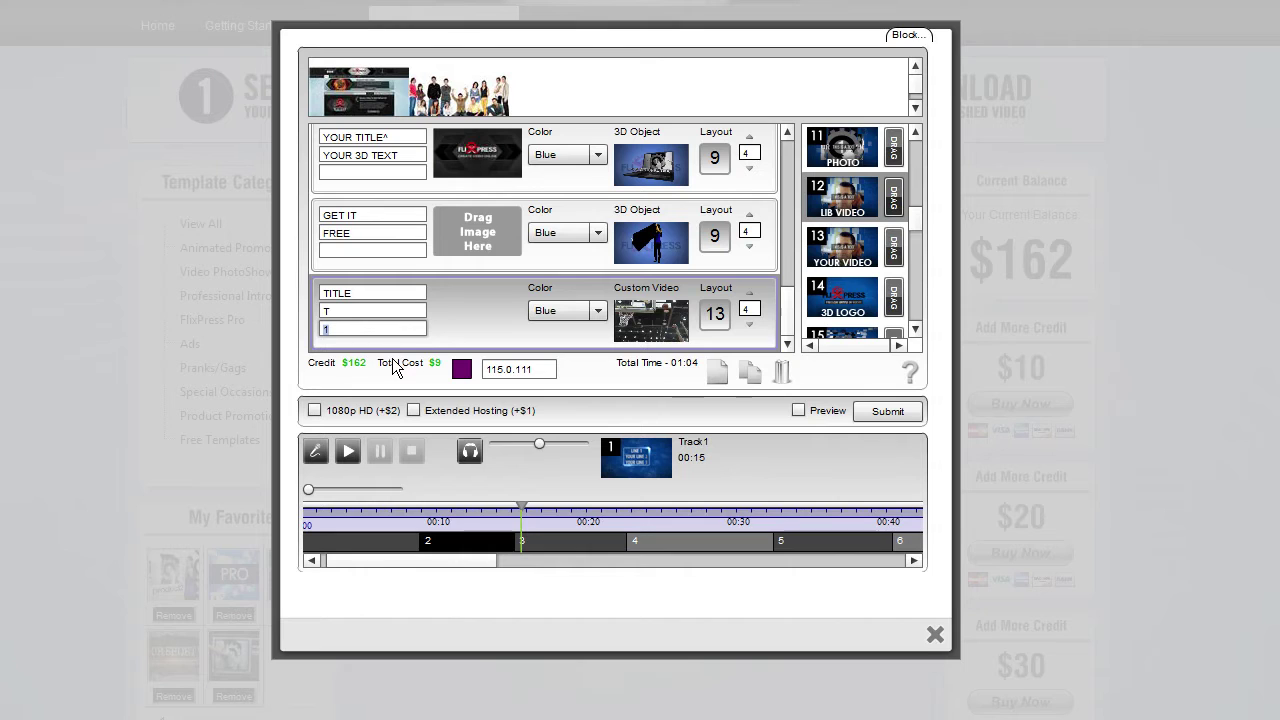
{"action": "type", "text": "4"}
{"action": "type", "text": "1"}
{"action": "left_click", "coordinate": [718, 373]}
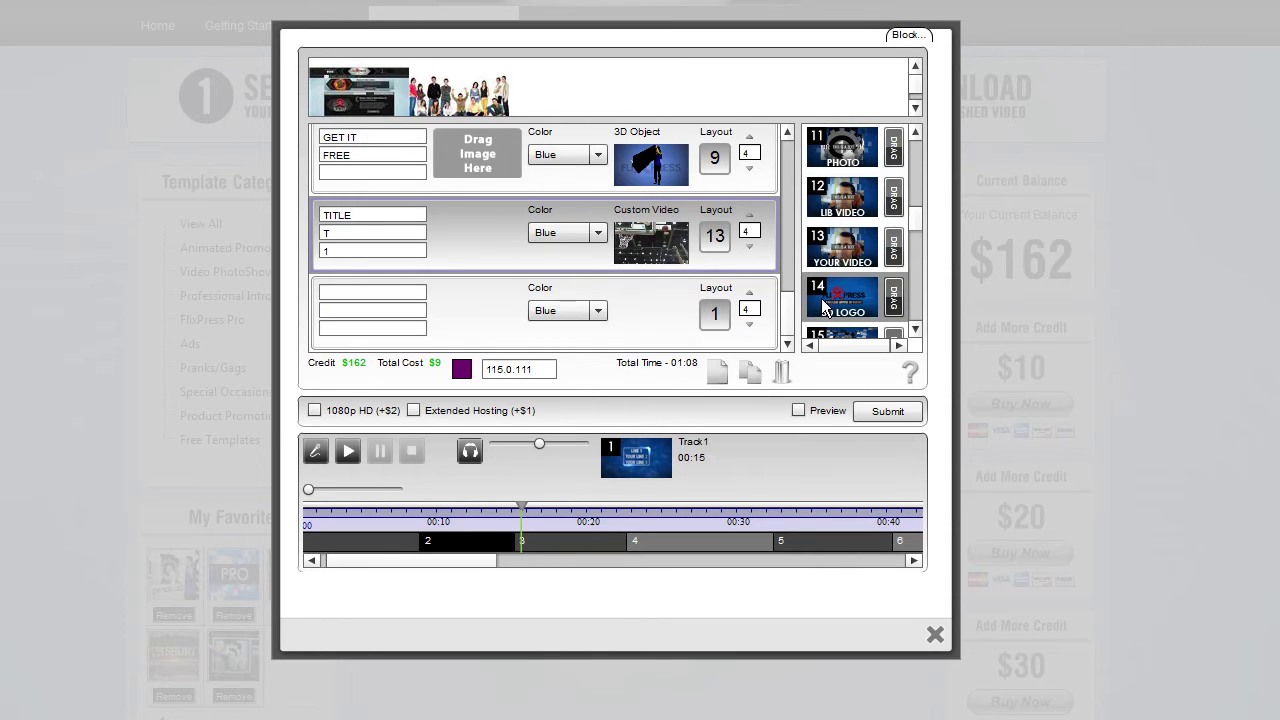
{"action": "left_click", "coordinate": [811, 312]}
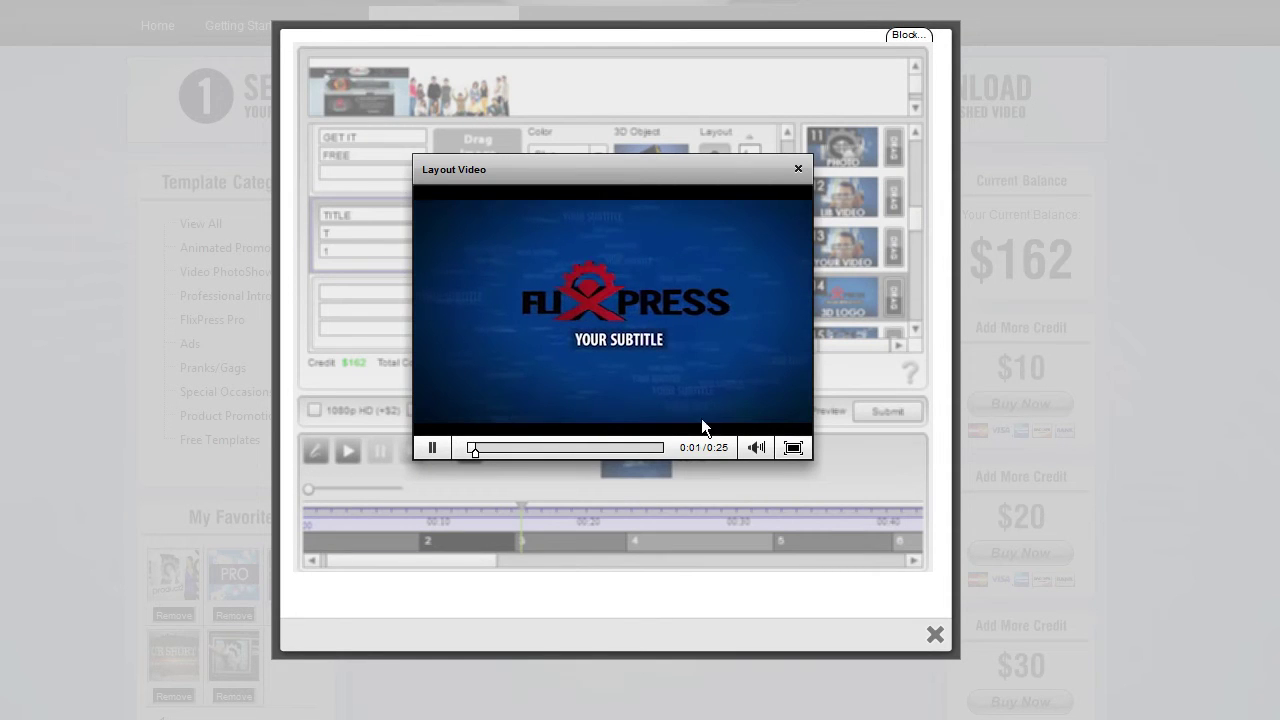
{"action": "left_click", "coordinate": [436, 449]}
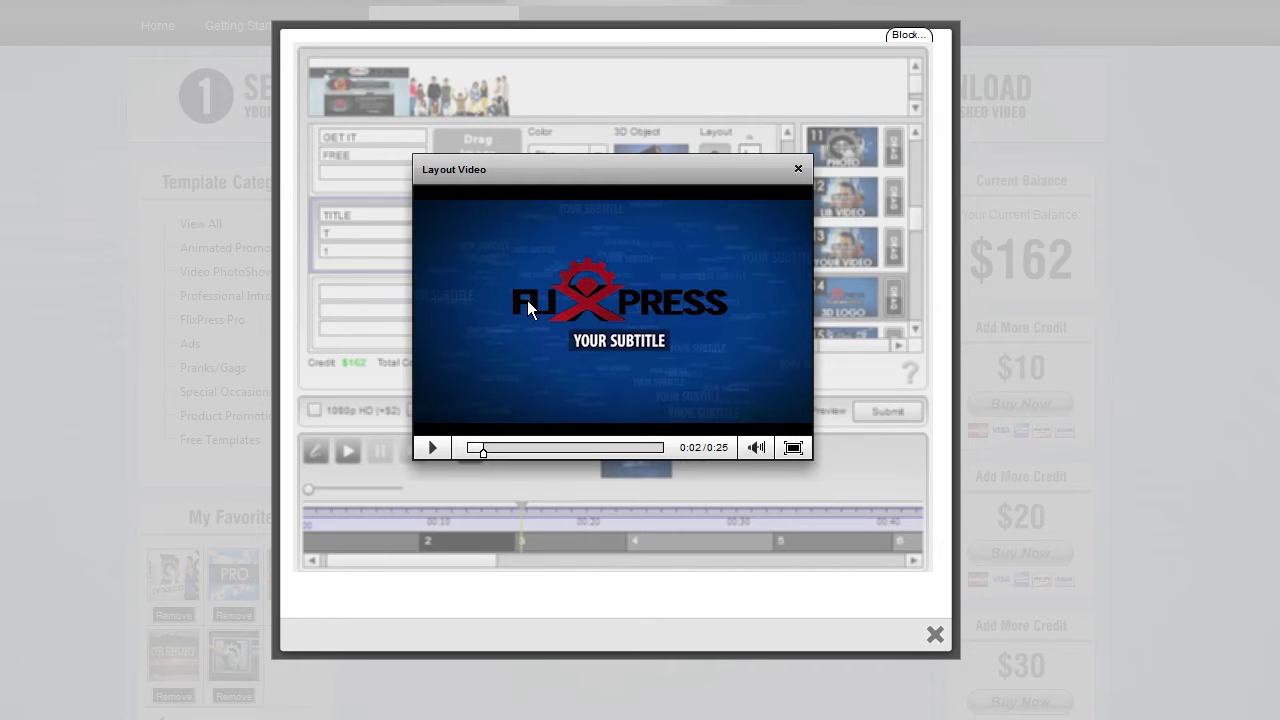
{"action": "left_click", "coordinate": [798, 169]}
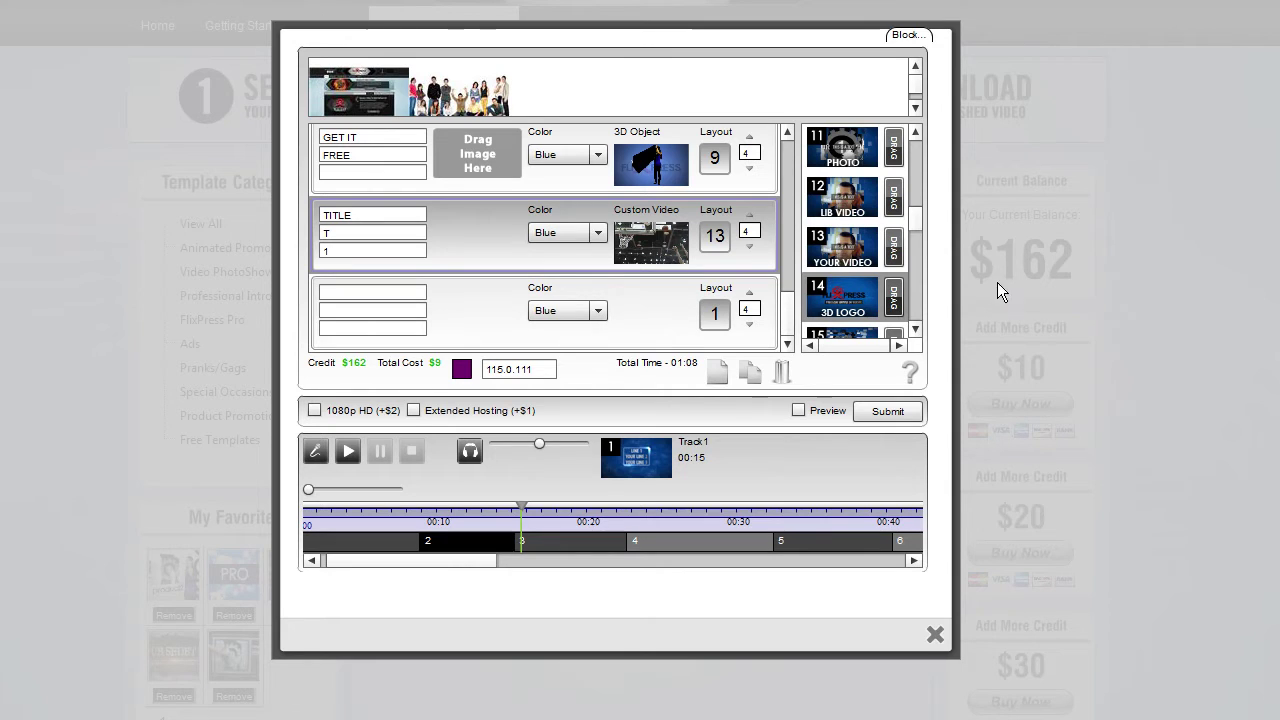
{"action": "left_click_drag", "start_coordinate": [917, 220], "coordinate": [917, 231]}
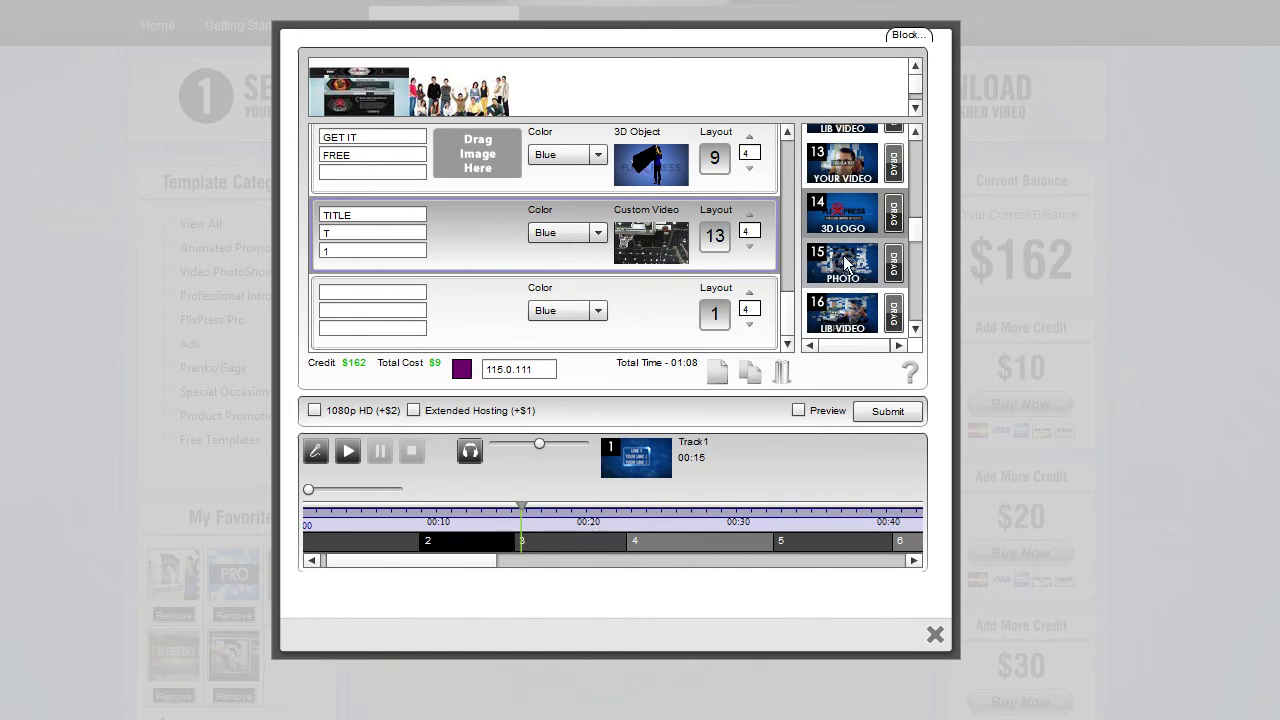
Add a 3D LOGO (layout 14) row and assign it the PBL logo after previewing it.
{"action": "left_click_drag", "start_coordinate": [842, 213], "coordinate": [725, 320]}
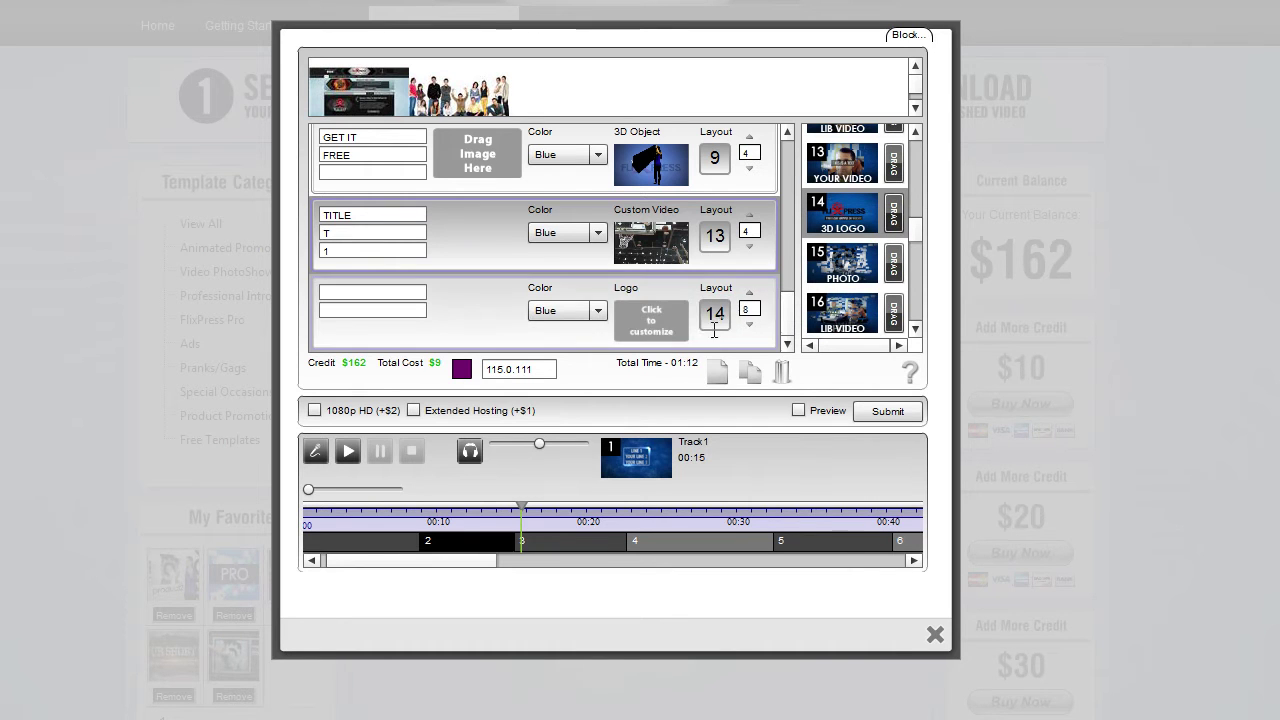
{"action": "left_click", "coordinate": [644, 324]}
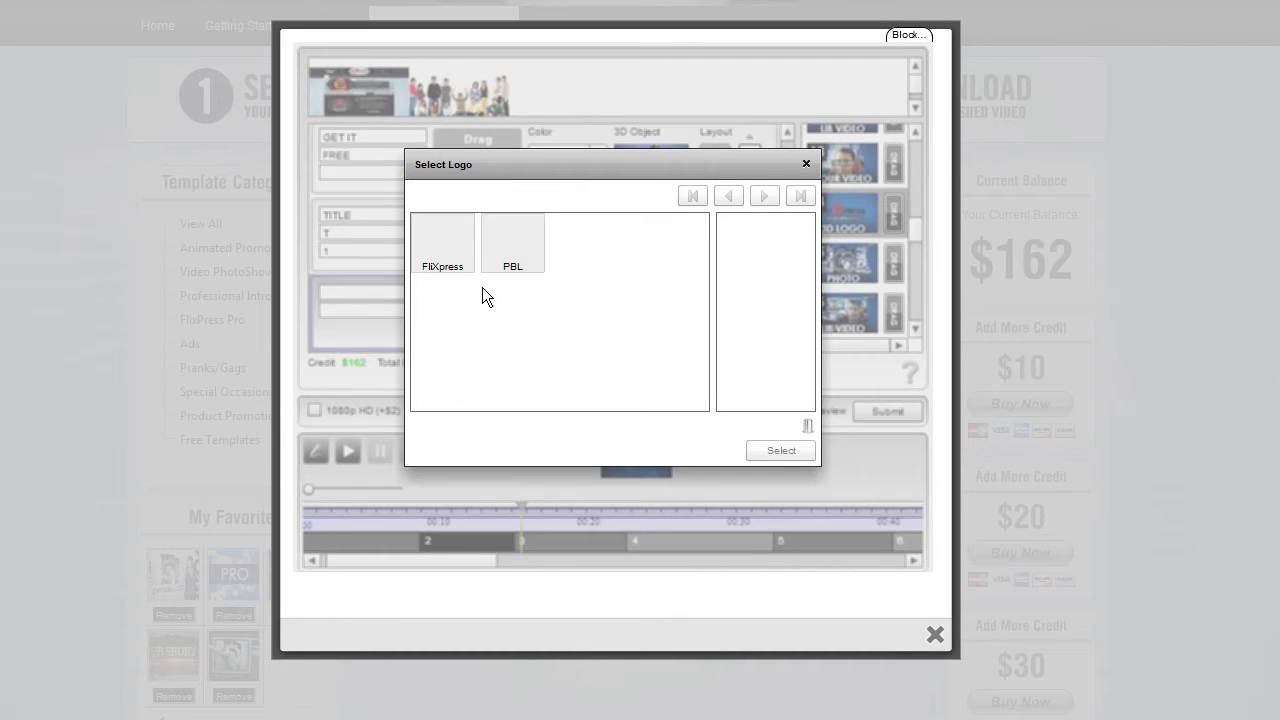
{"action": "double_click", "coordinate": [536, 245]}
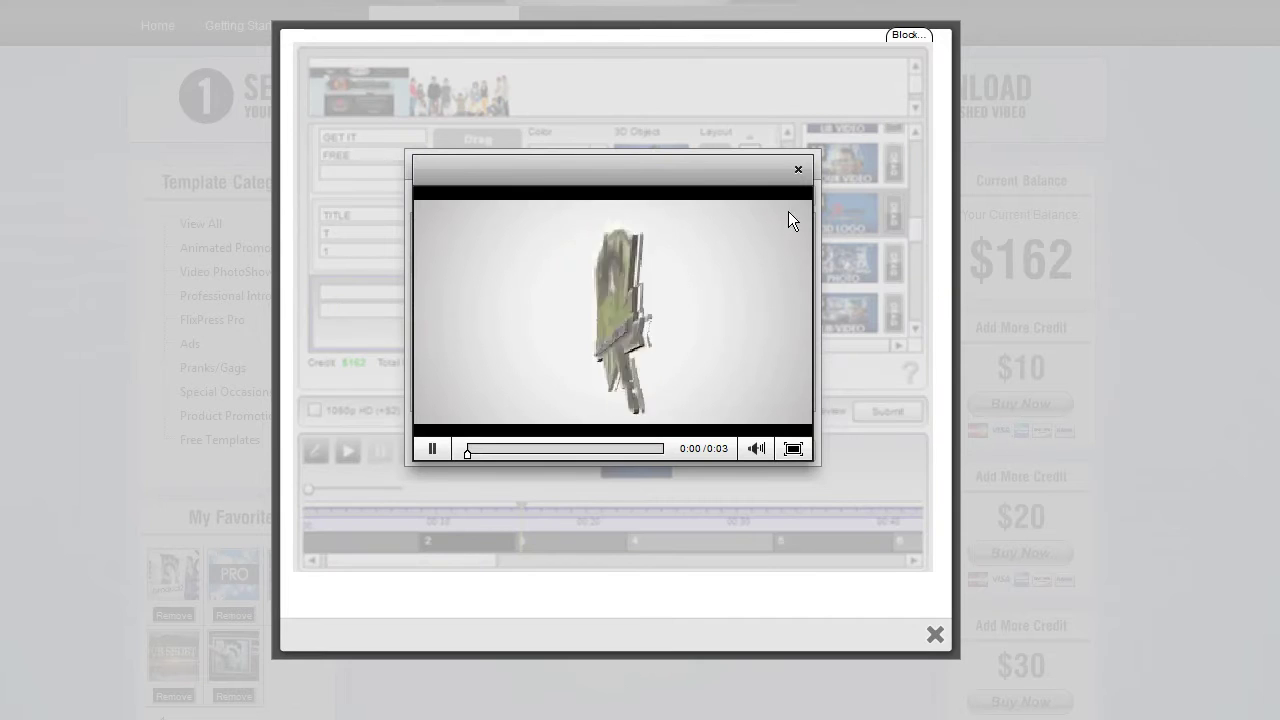
{"action": "left_click", "coordinate": [798, 169]}
{"action": "left_click", "coordinate": [437, 252]}
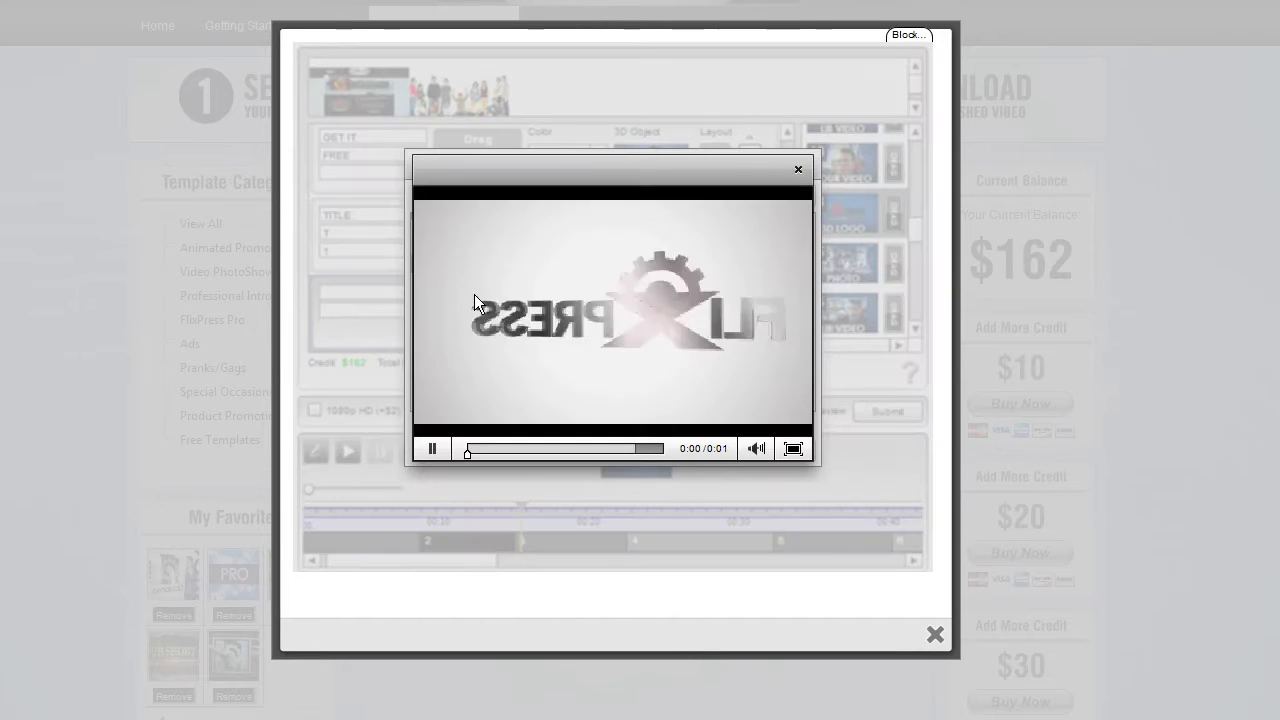
{"action": "left_click", "coordinate": [797, 169]}
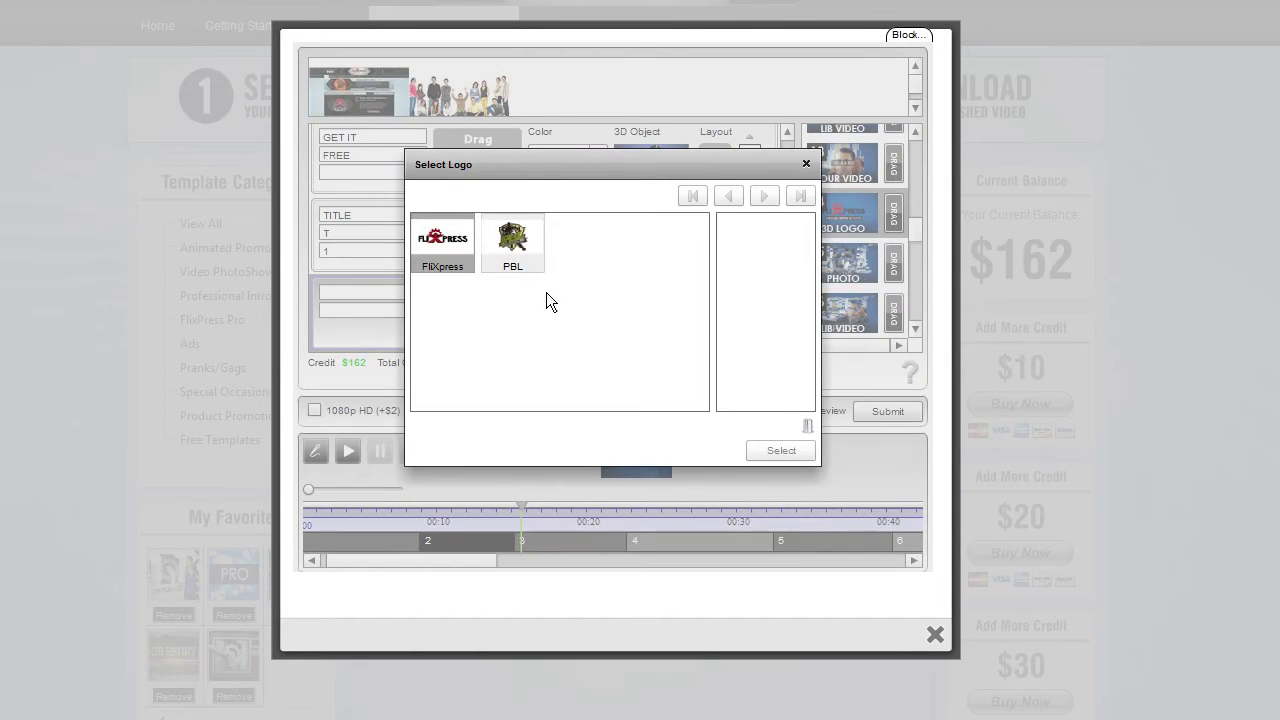
{"action": "left_click", "coordinate": [521, 255]}
{"action": "double_click", "coordinate": [522, 245]}
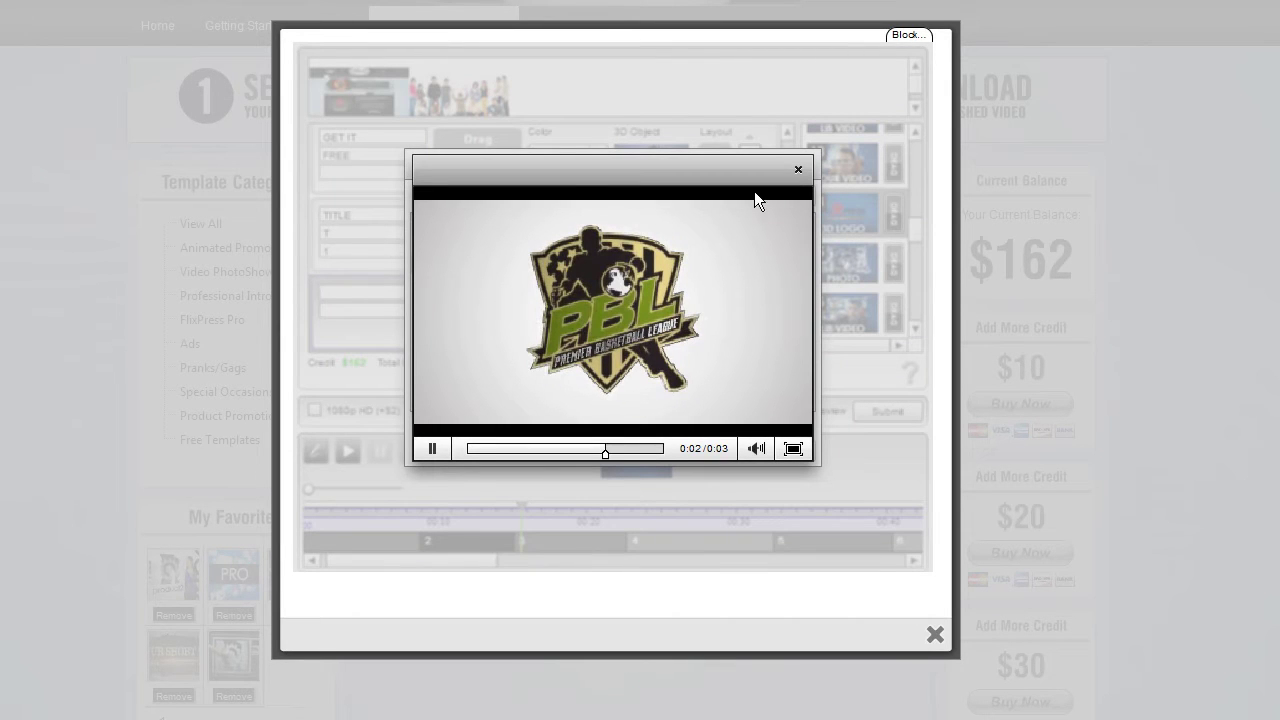
{"action": "left_click", "coordinate": [797, 169]}
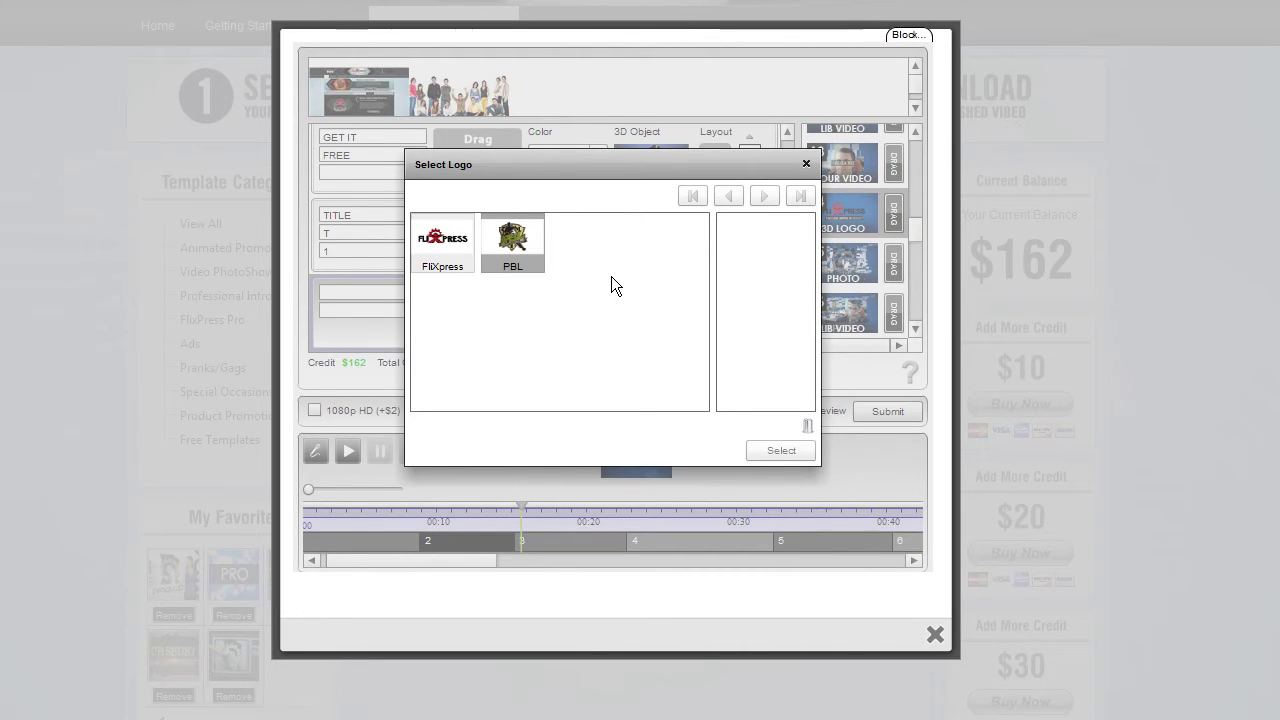
{"action": "left_click", "coordinate": [471, 241]}
{"action": "left_click_drag", "start_coordinate": [500, 243], "coordinate": [770, 262]}
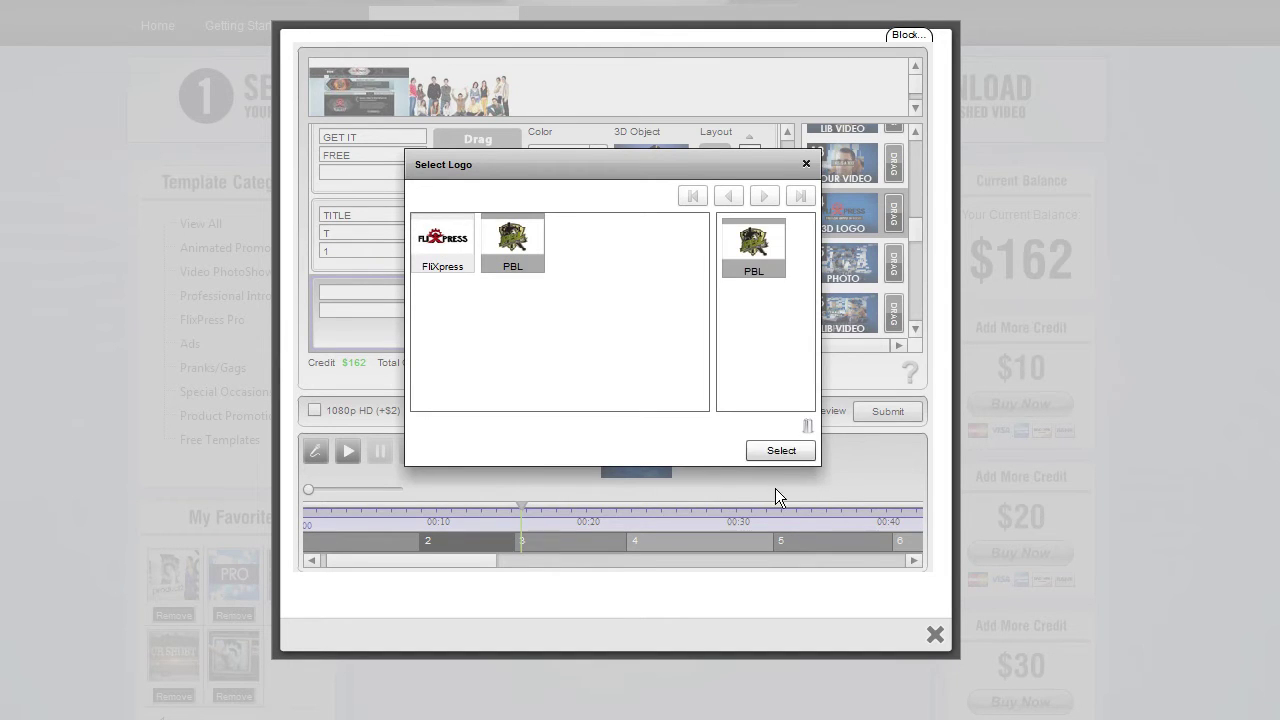
{"action": "left_click", "coordinate": [778, 452]}
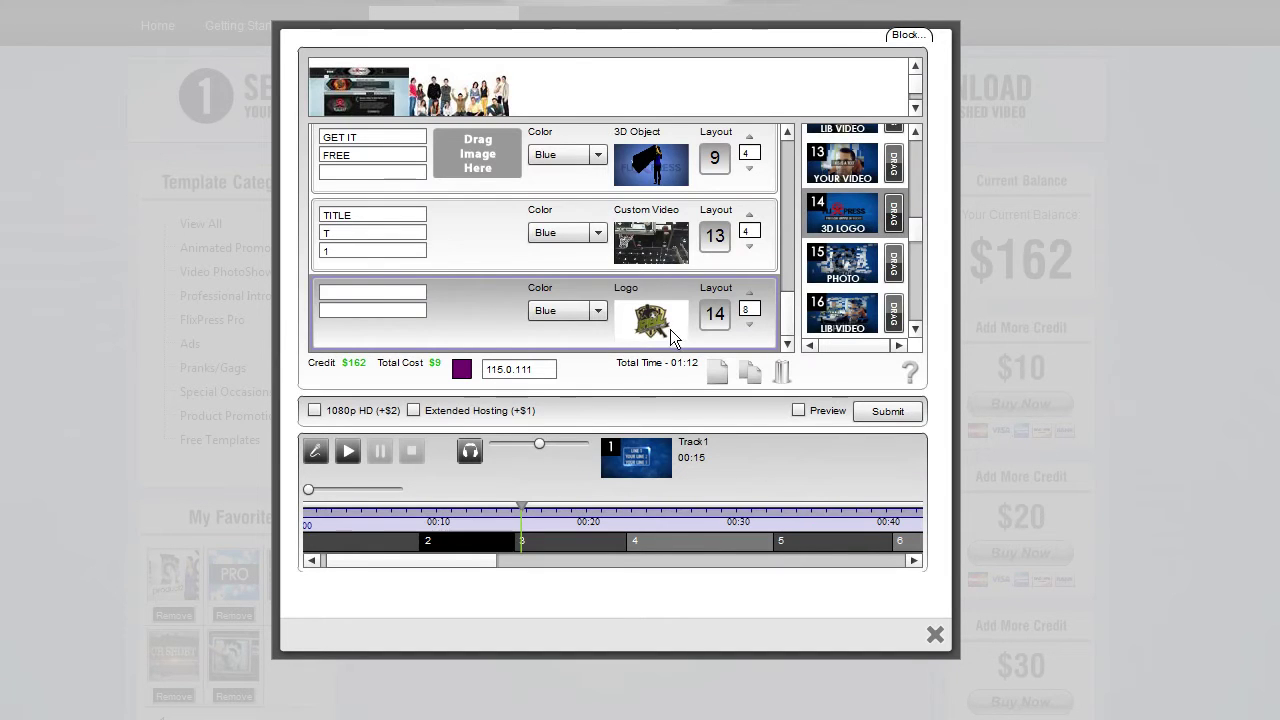
Set the logo scene's text to TITLE and preview the 3D logo layout.
{"action": "left_click", "coordinate": [396, 313]}
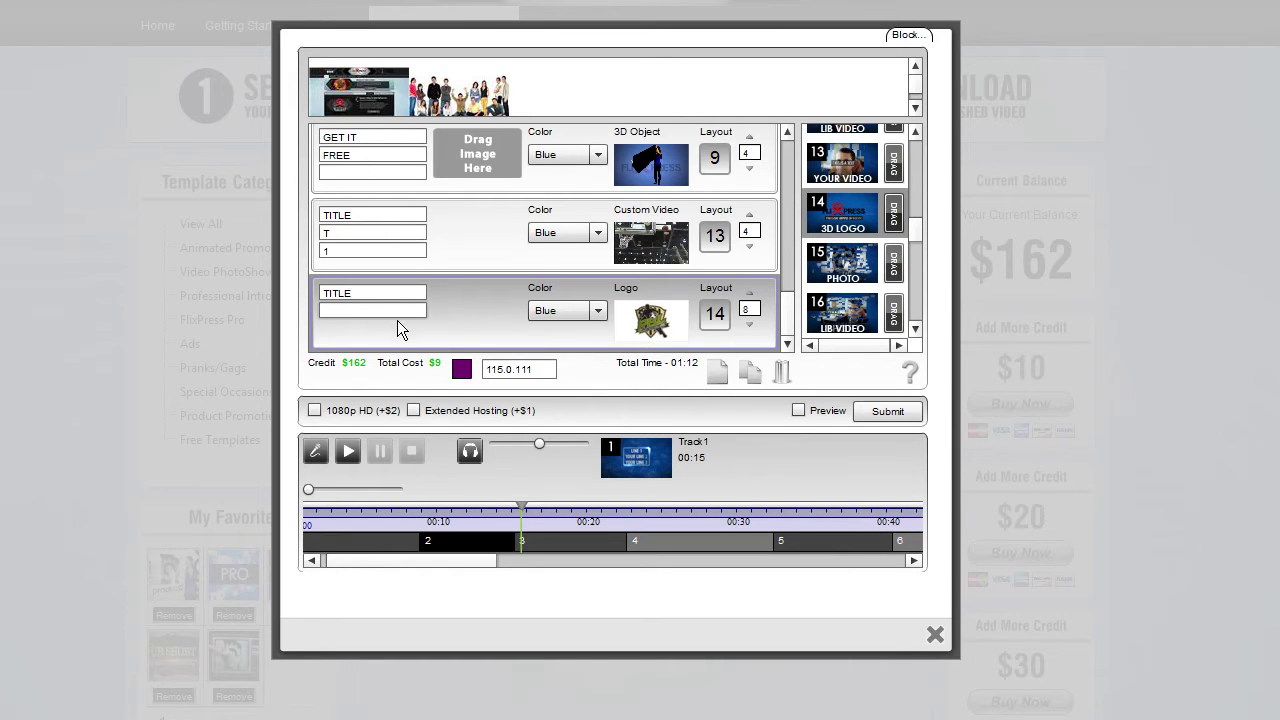
{"action": "left_click", "coordinate": [787, 344]}
{"action": "left_click_drag", "start_coordinate": [394, 294], "coordinate": [299, 293]}
{"action": "left_click", "coordinate": [852, 215]}
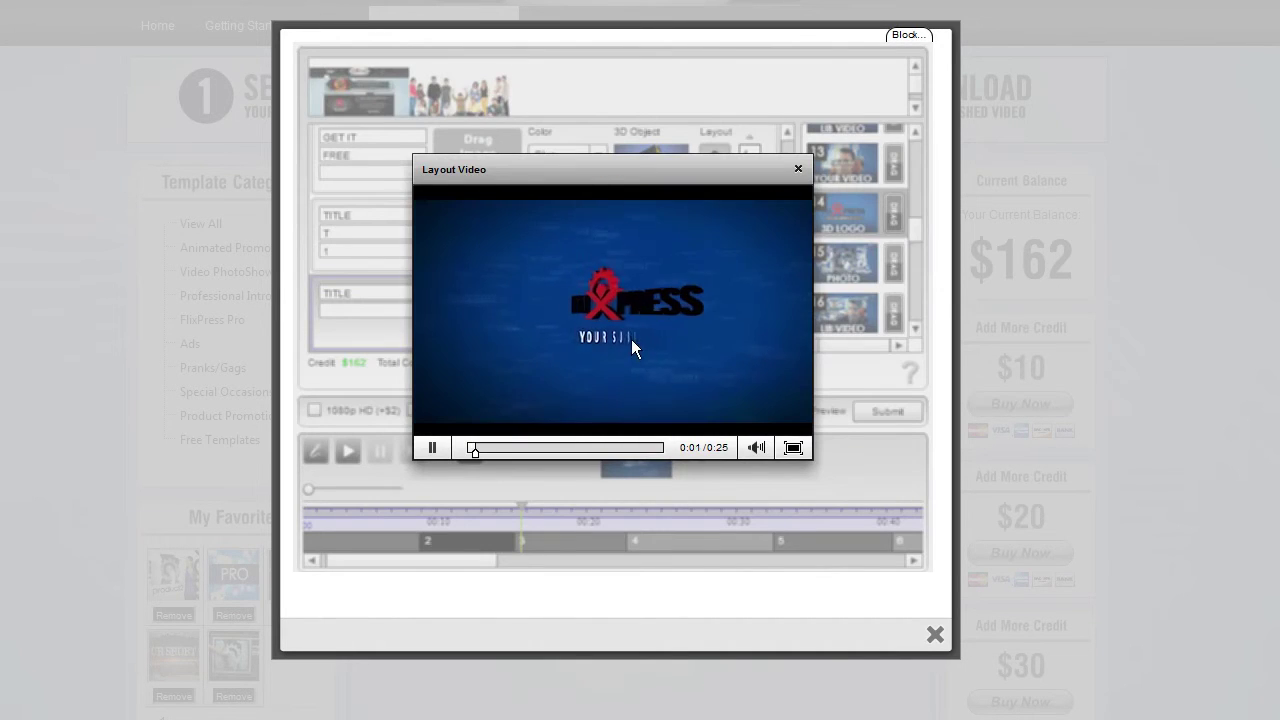
{"action": "left_click", "coordinate": [799, 169]}
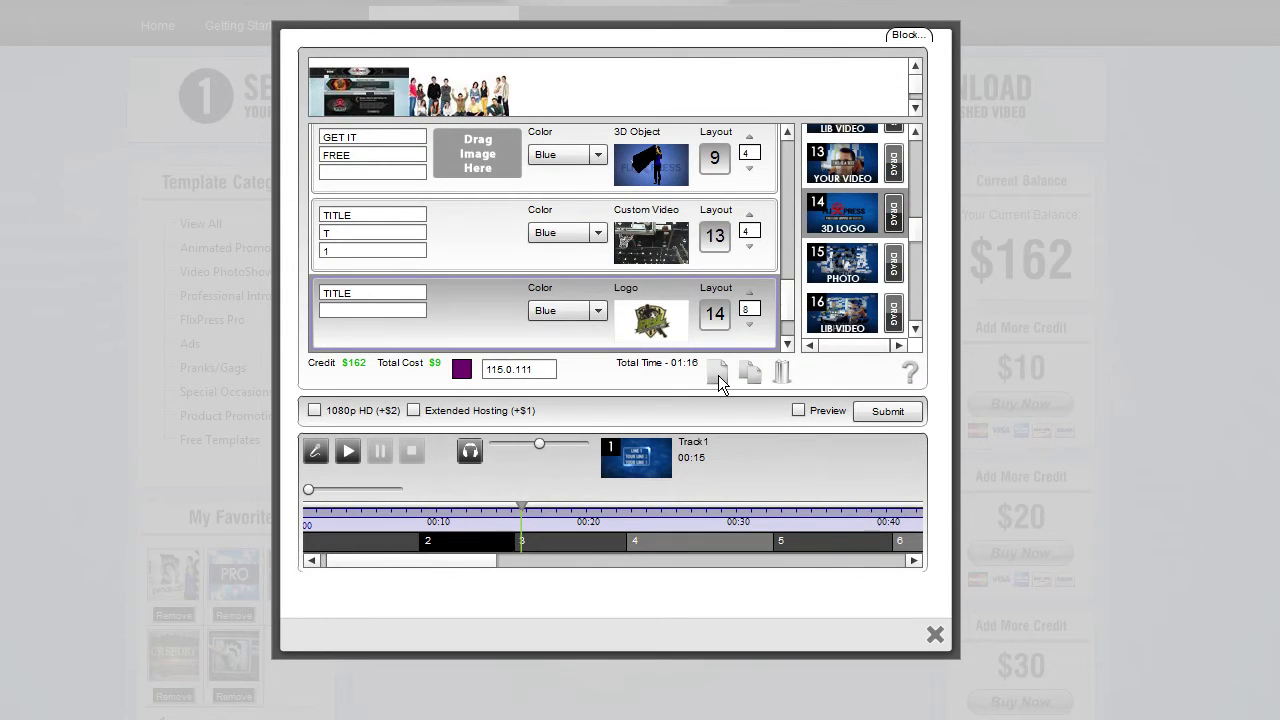
Preview pie-chart layout 10 and place it in the empty row.
{"action": "scroll", "coordinate": [777, 317], "scroll_direction": "down", "scroll_amount": 1}
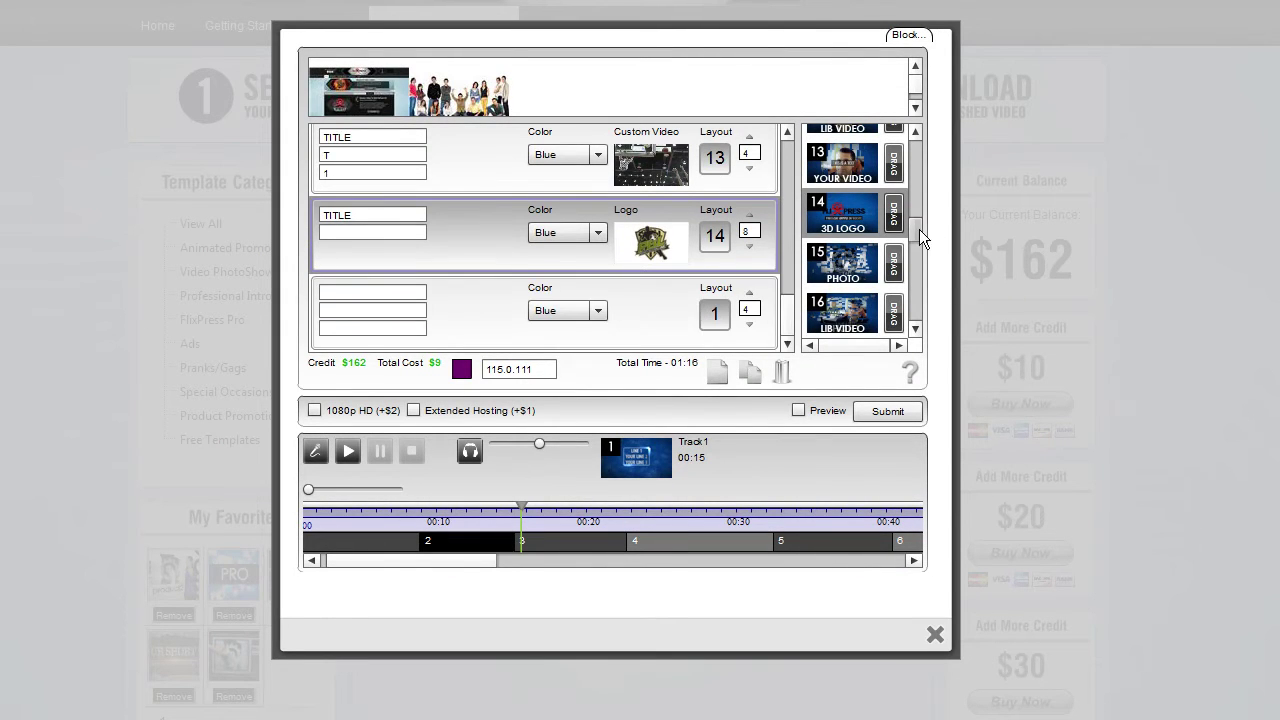
{"action": "left_click_drag", "start_coordinate": [919, 229], "coordinate": [921, 208]}
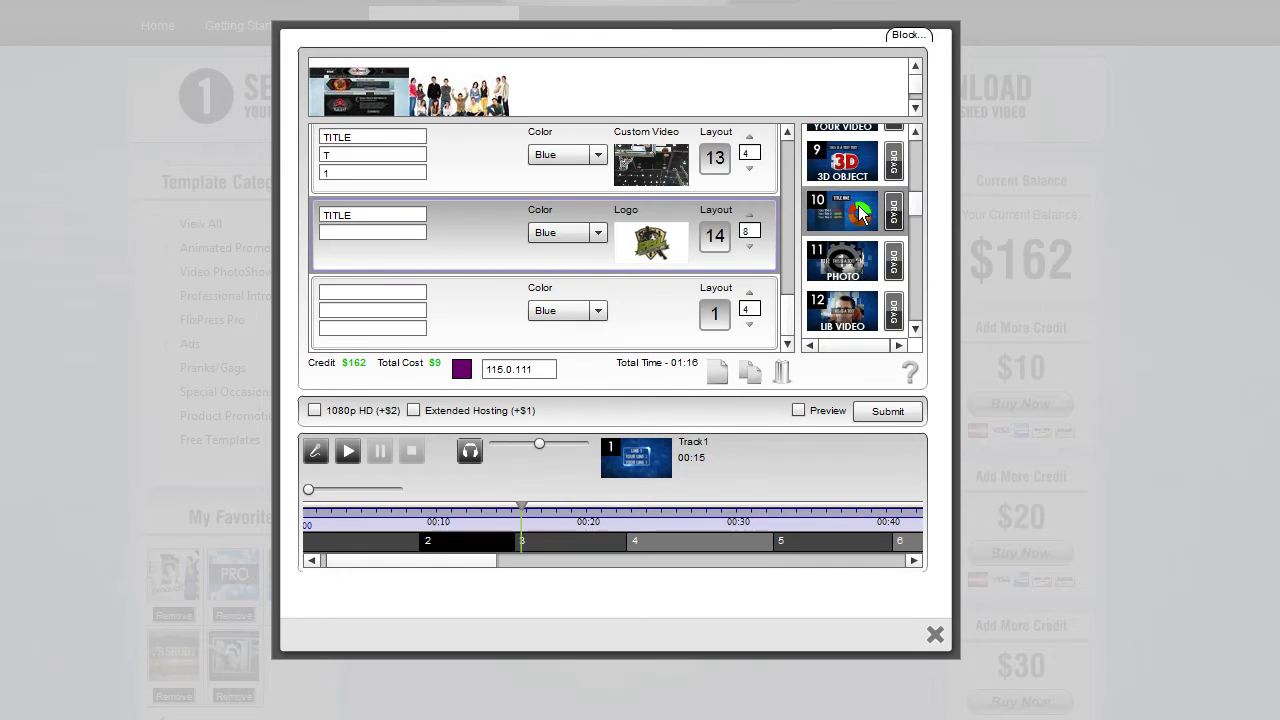
{"action": "left_click", "coordinate": [858, 212]}
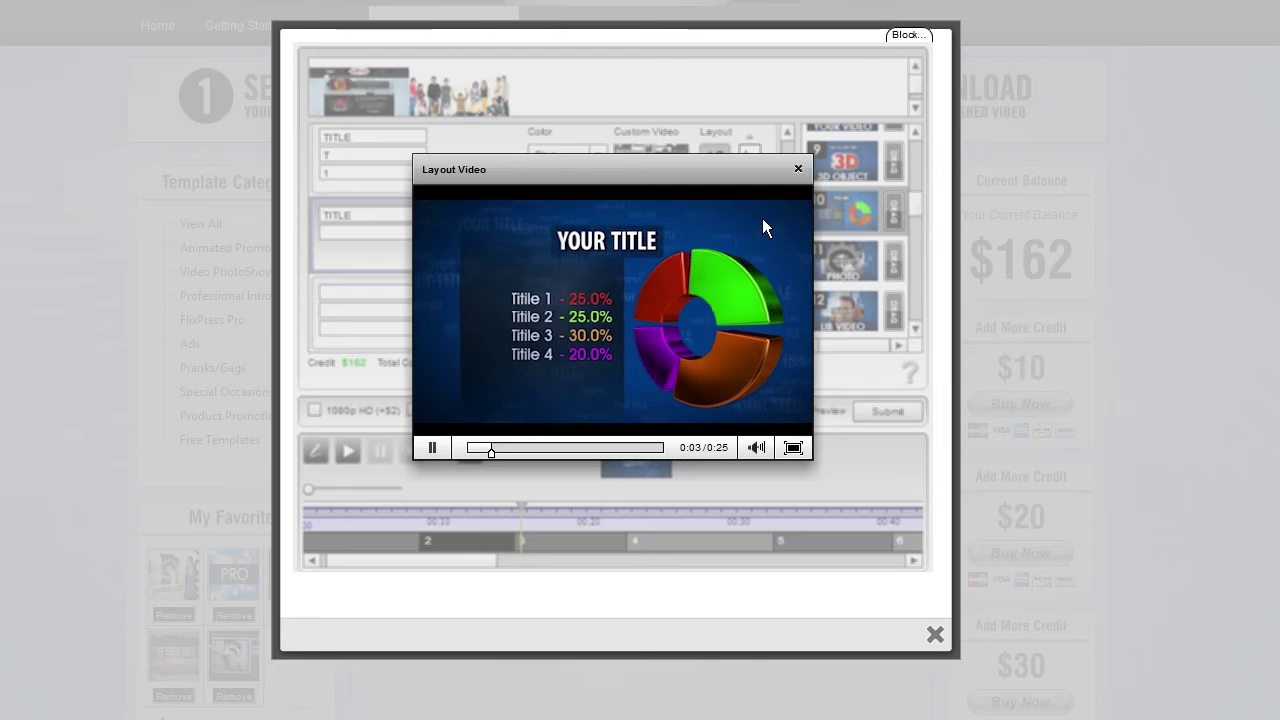
{"action": "left_click", "coordinate": [798, 169]}
{"action": "left_click_drag", "start_coordinate": [893, 212], "coordinate": [718, 317]}
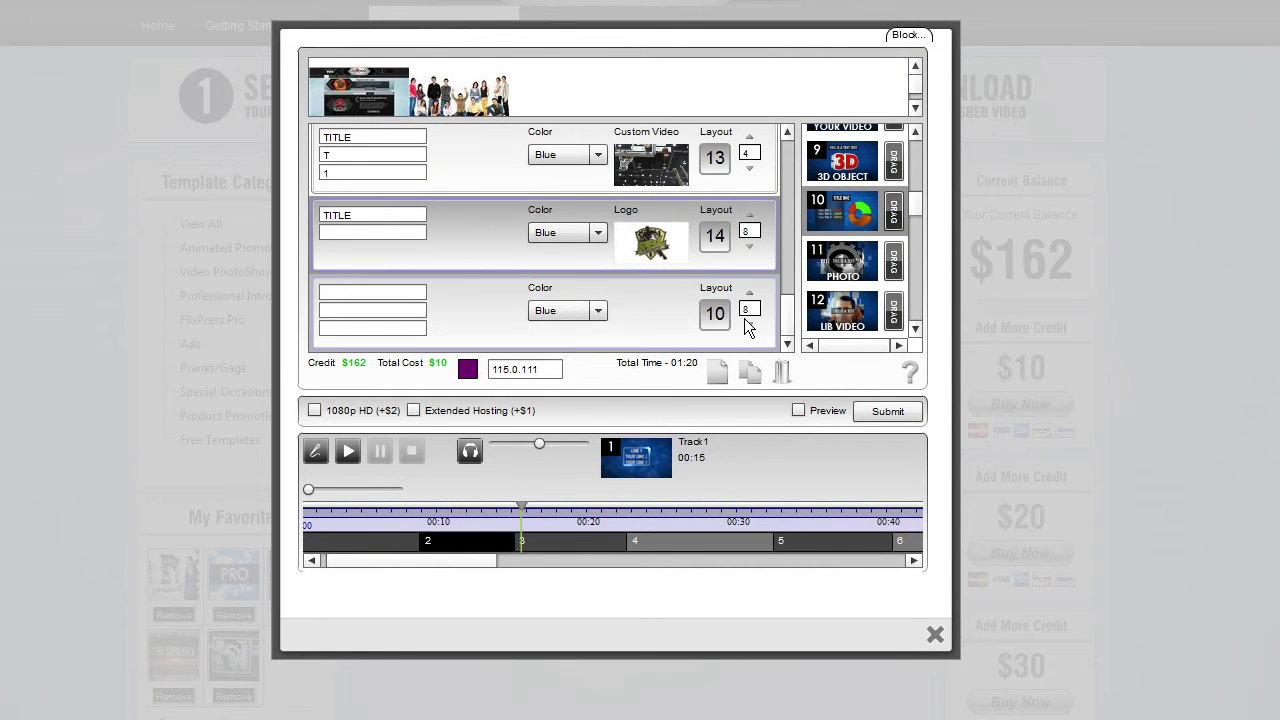
Title the graph GRAPH TITLE and enter the values 25,25,10,40.
{"action": "left_click", "coordinate": [322, 293]}
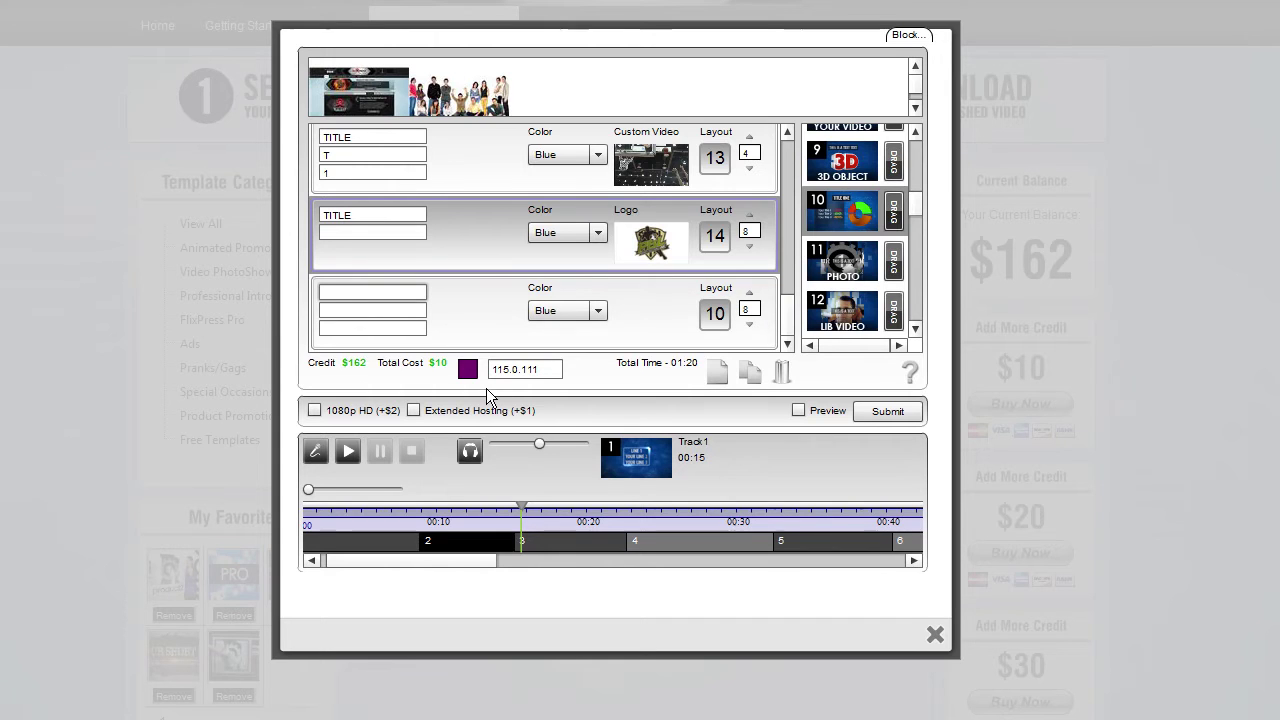
{"action": "type", "text": "GRAPH TITLE"}
{"action": "left_click", "coordinate": [416, 312]}
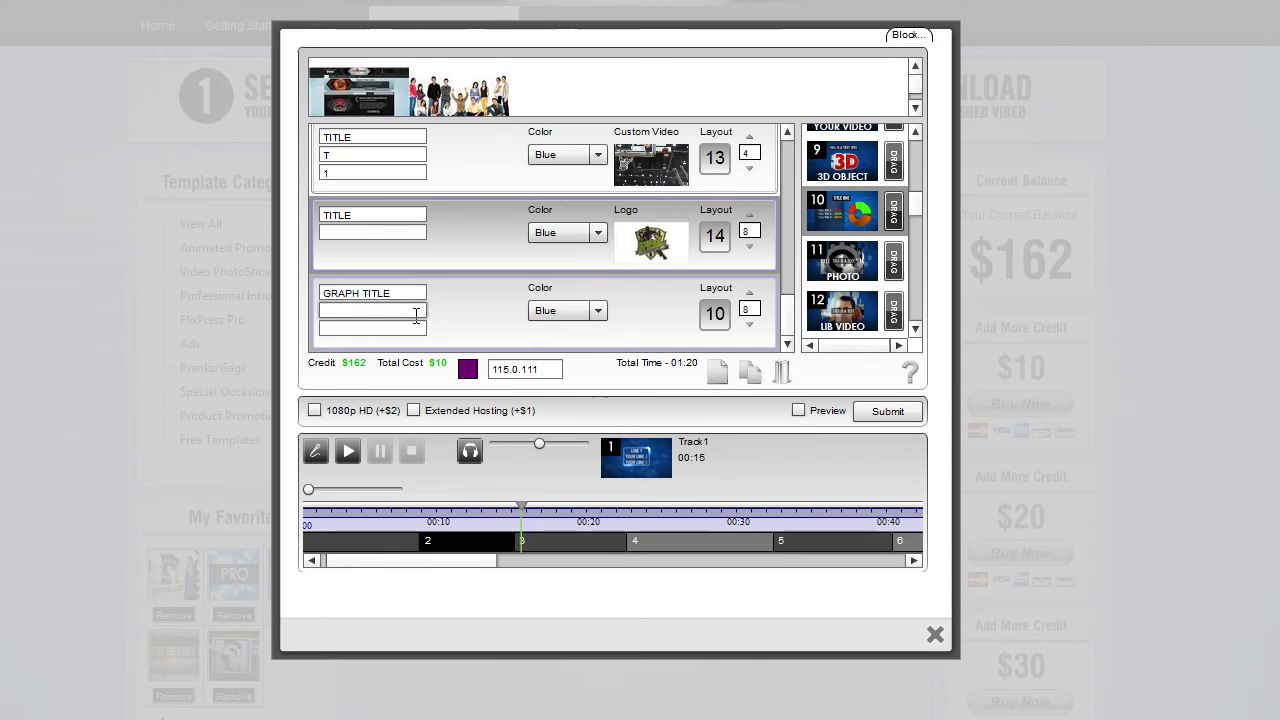
{"action": "type", "text": "25,25,10,40"}
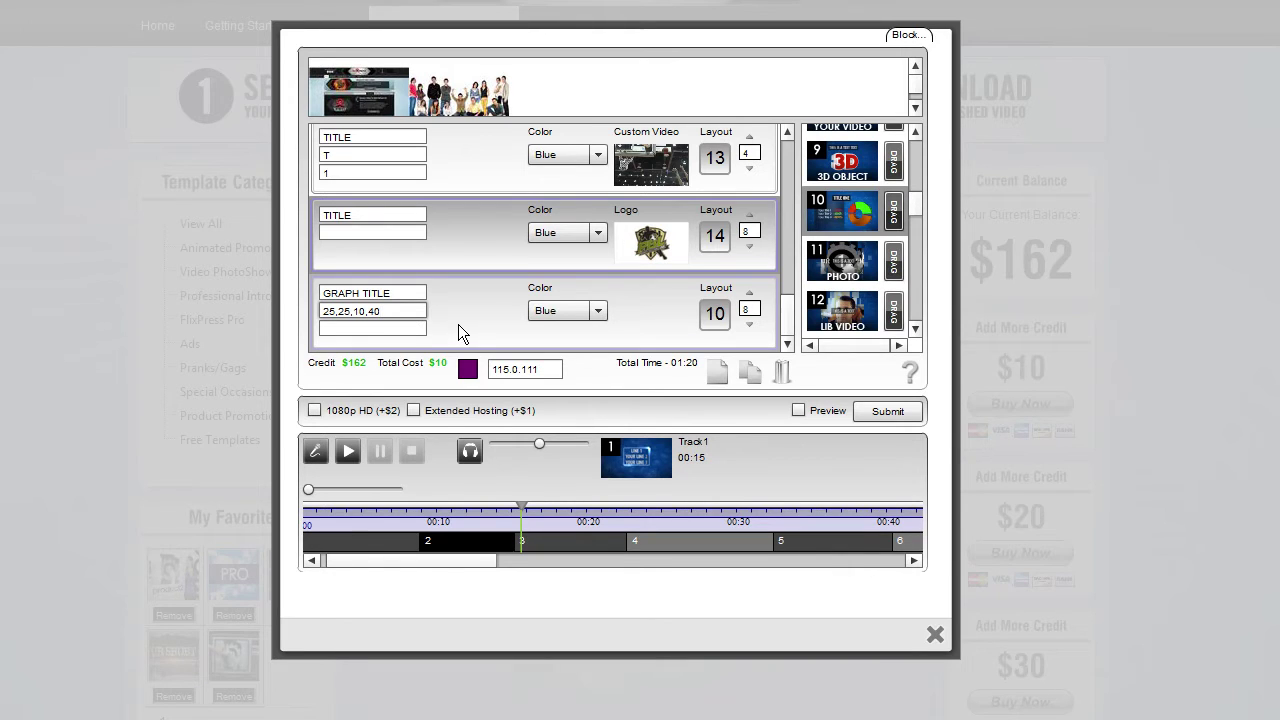
{"action": "left_click_drag", "start_coordinate": [400, 312], "coordinate": [314, 311]}
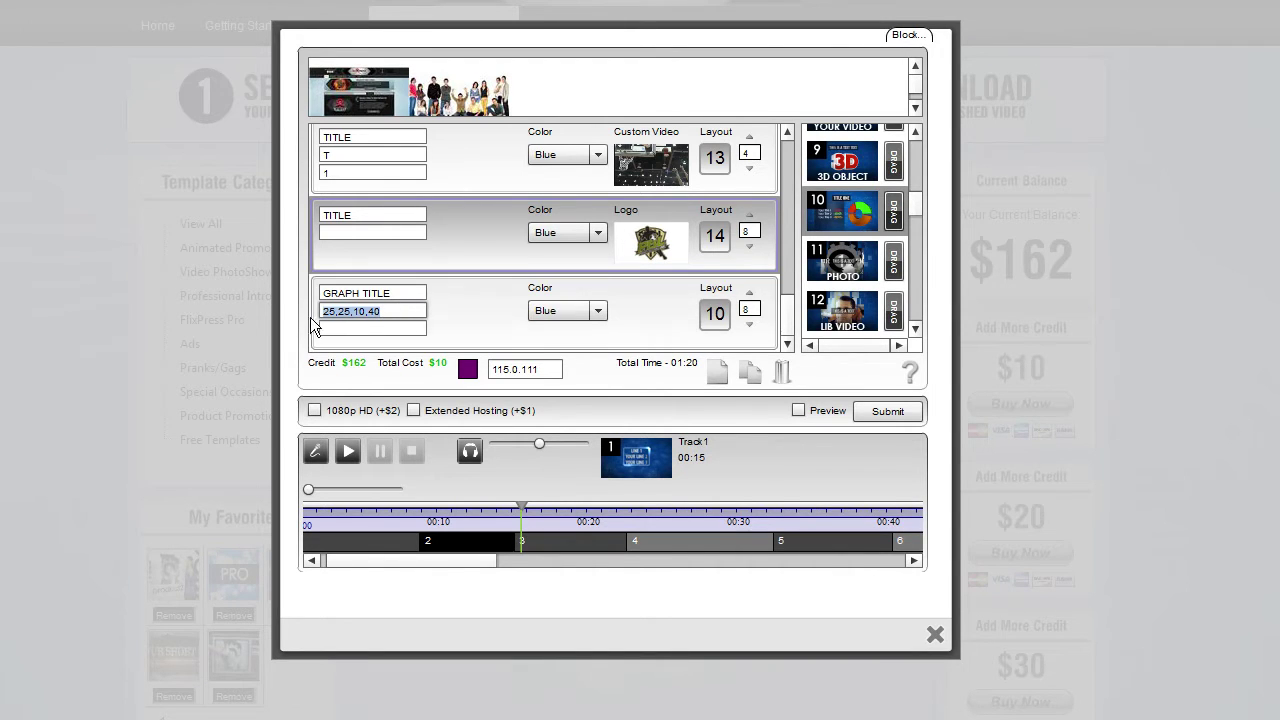
{"action": "left_click", "coordinate": [839, 213]}
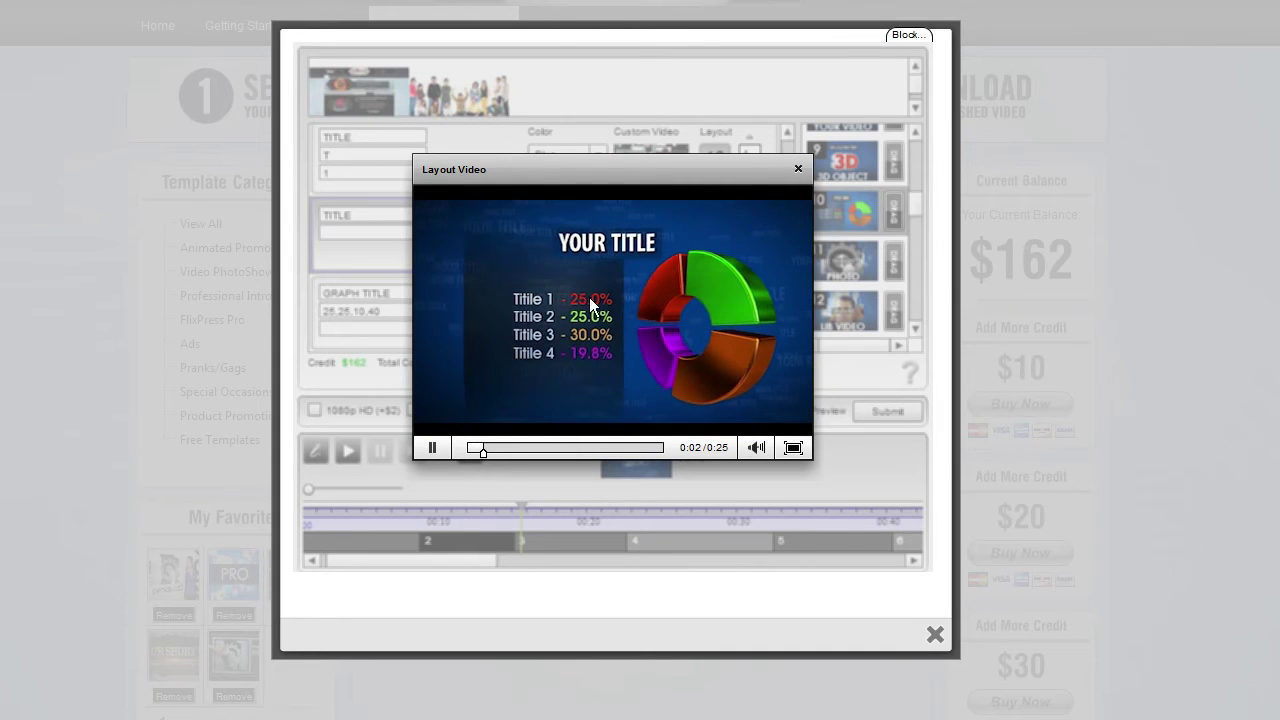
Check the chart preview, then enter the graph labels Title 1, Title 2.
{"action": "left_click", "coordinate": [432, 447]}
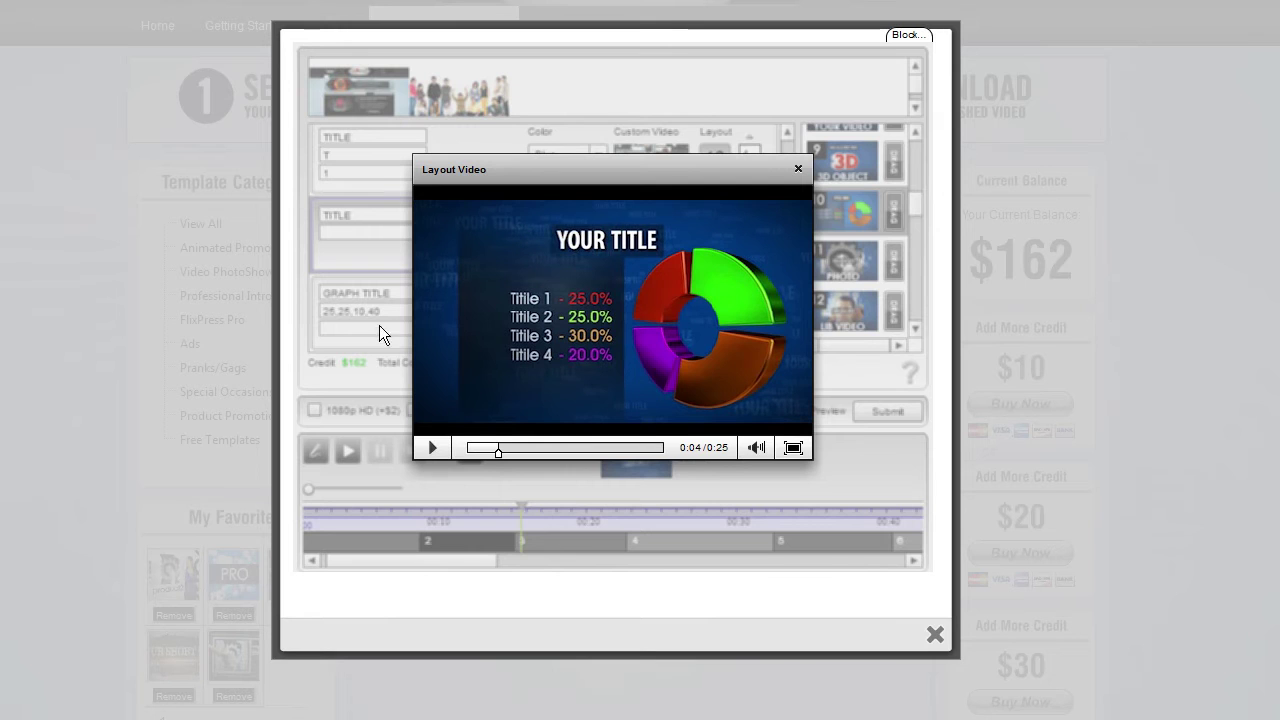
{"action": "left_click", "coordinate": [797, 169]}
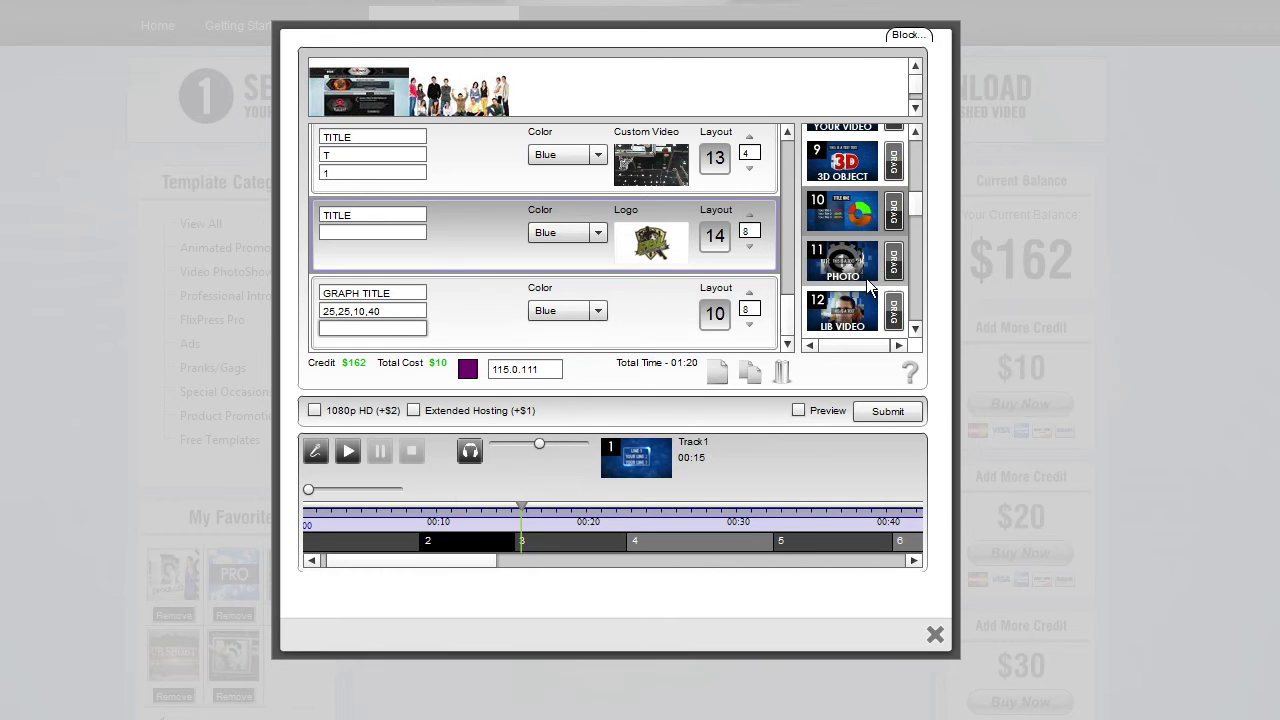
{"action": "left_click", "coordinate": [823, 210]}
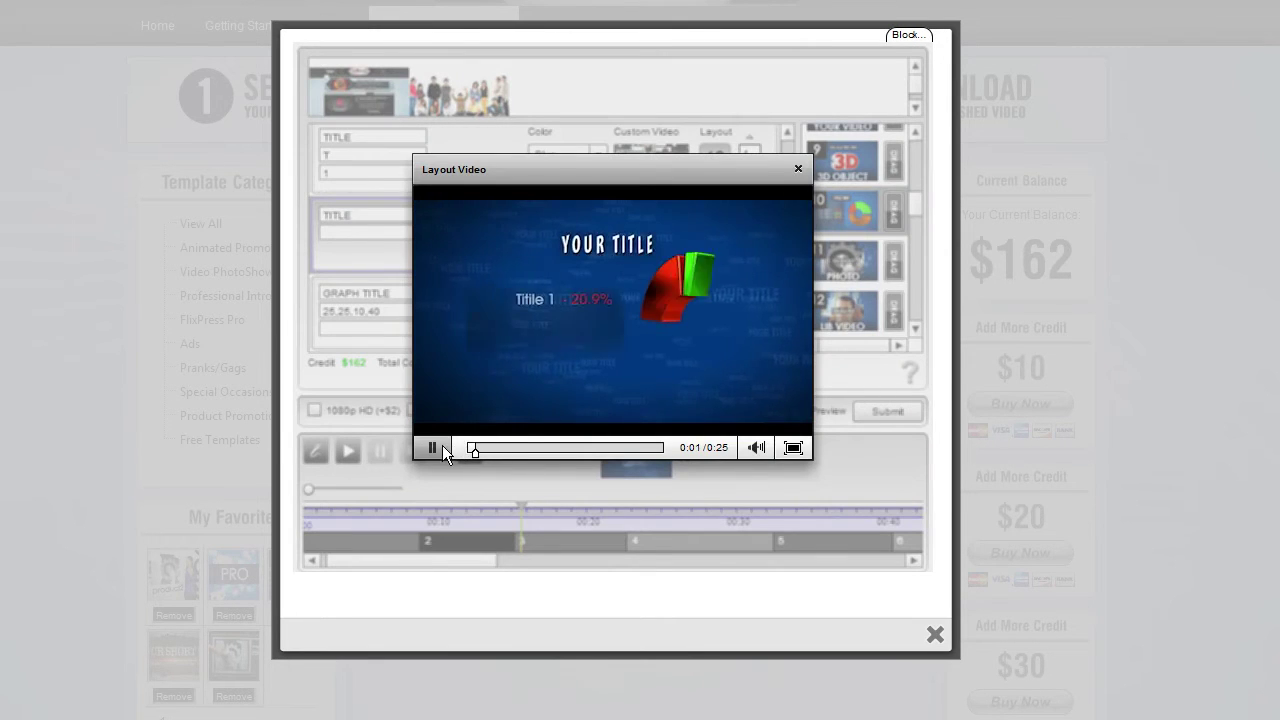
{"action": "left_click", "coordinate": [434, 449]}
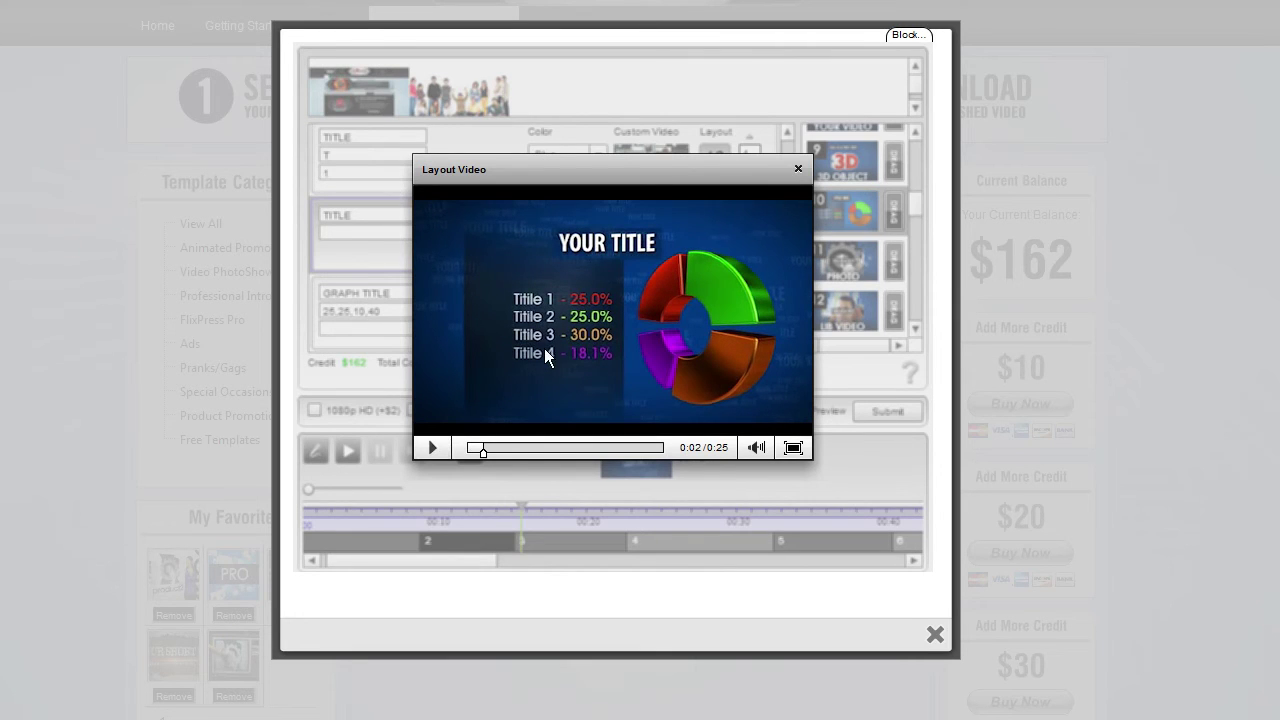
{"action": "left_click", "coordinate": [796, 167]}
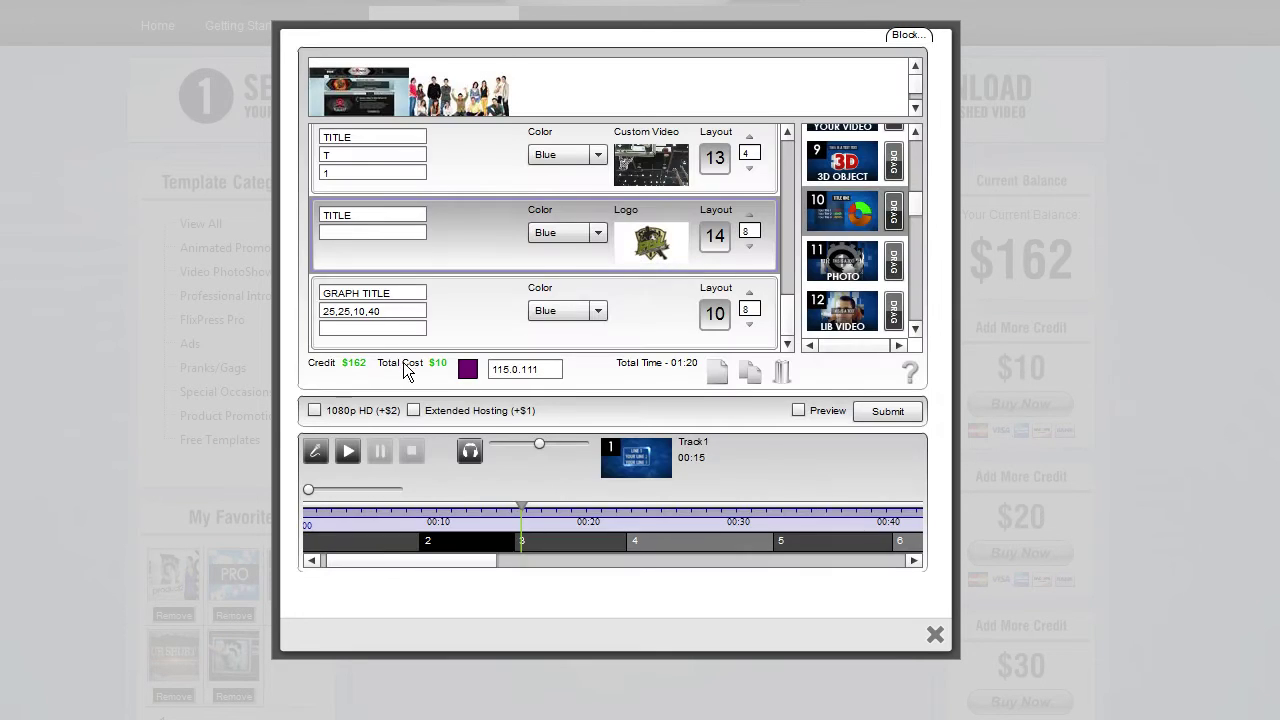
{"action": "left_click", "coordinate": [391, 330]}
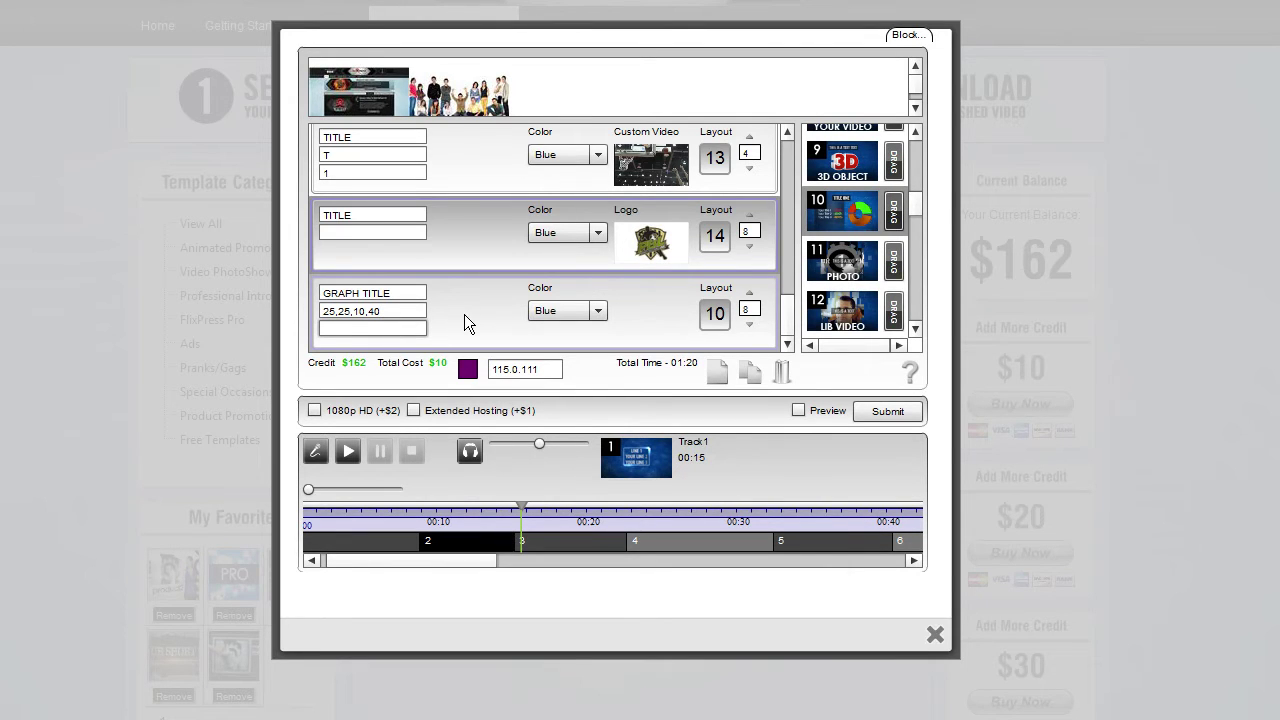
{"action": "type", "text": "Title 1, Title 2,"}
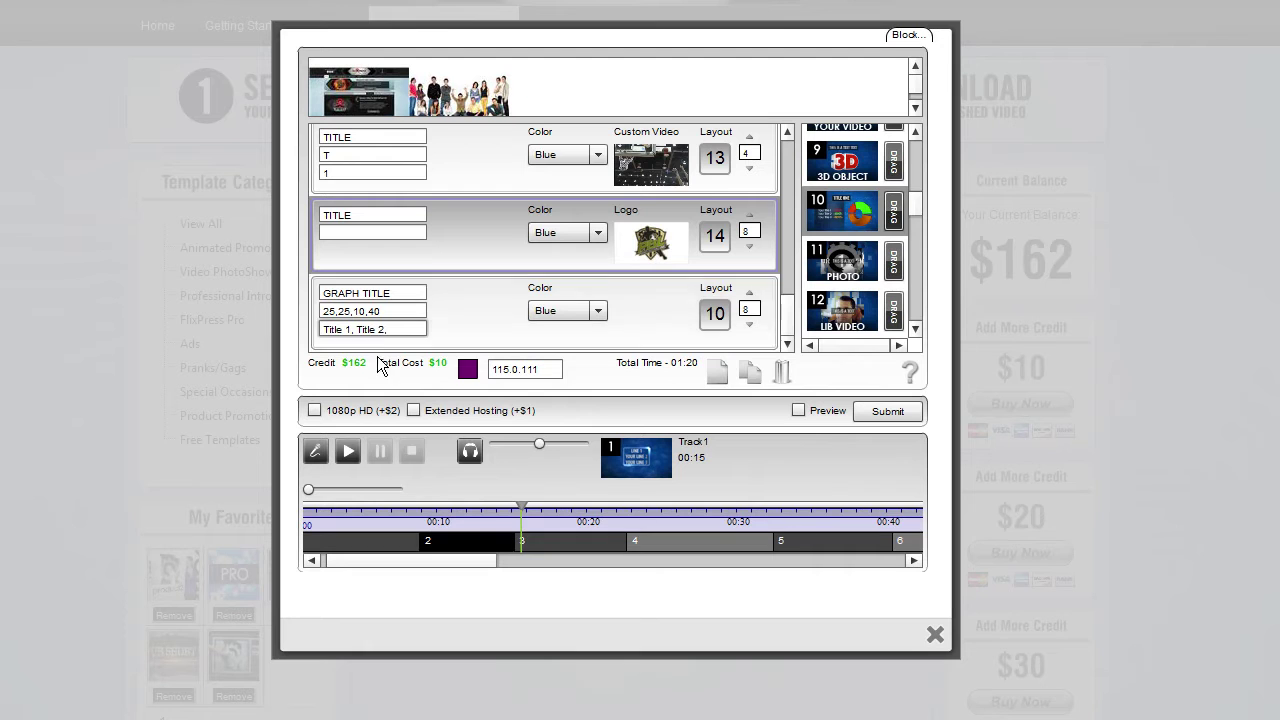
Preview the labelled pie chart and add a blank layout-1 scene after the graph.
{"action": "left_click", "coordinate": [835, 216]}
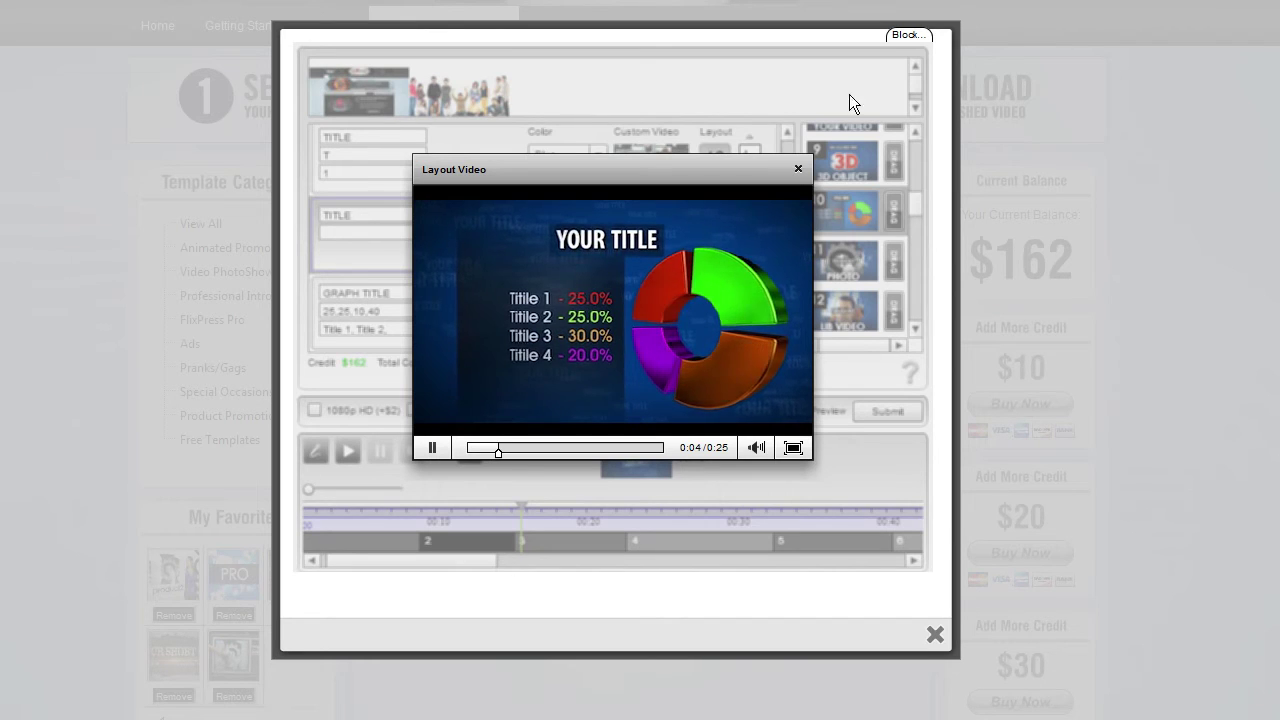
{"action": "left_click", "coordinate": [798, 168]}
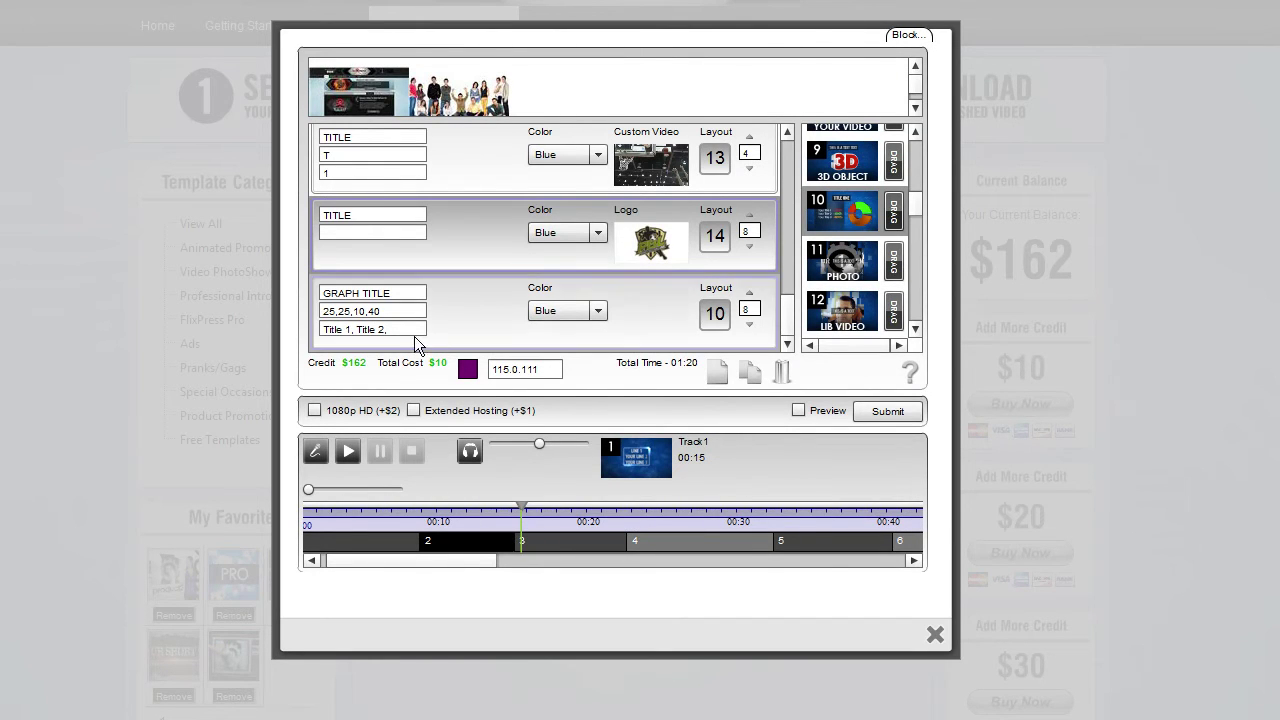
{"action": "left_click_drag", "start_coordinate": [404, 314], "coordinate": [324, 318]}
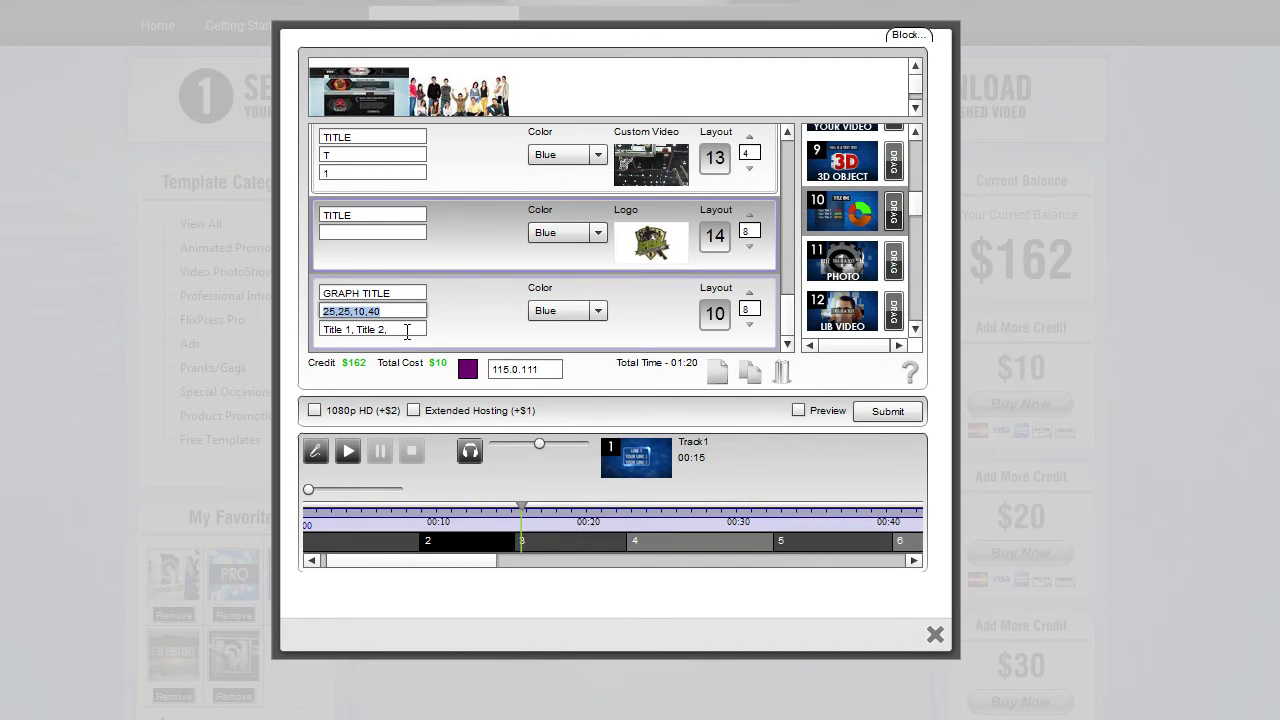
{"action": "left_click_drag", "start_coordinate": [408, 330], "coordinate": [323, 333]}
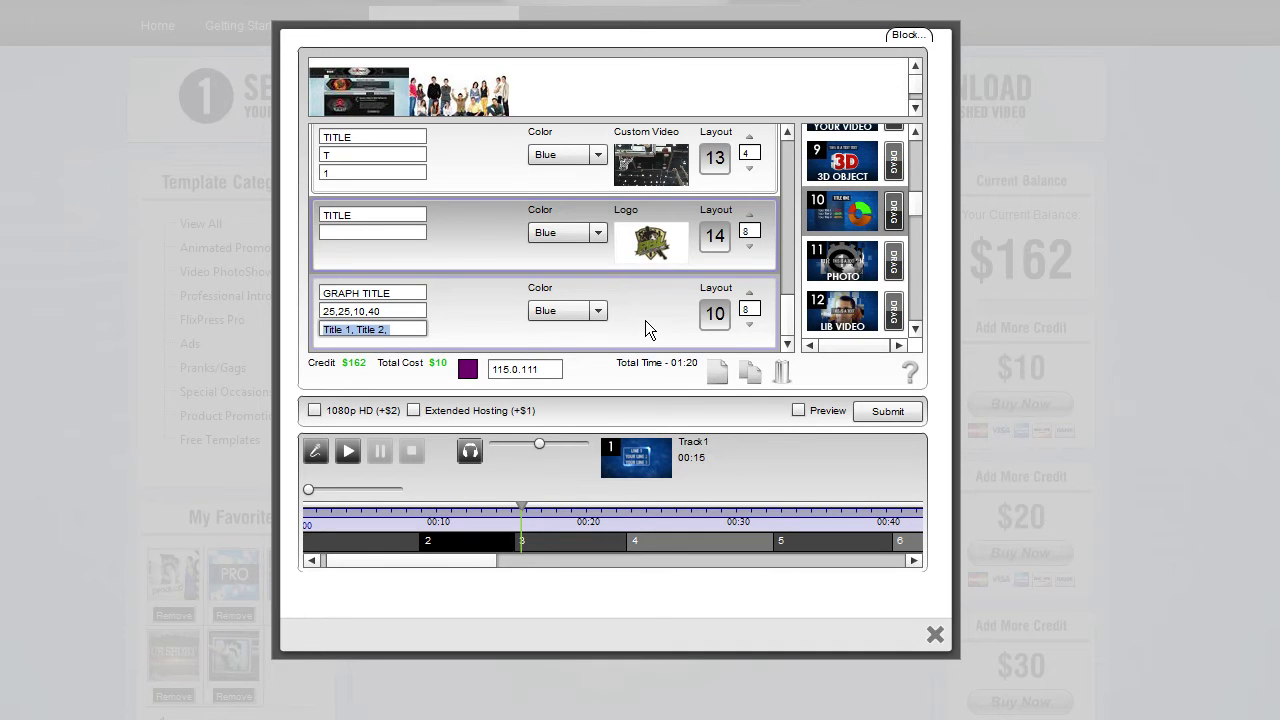
{"action": "left_click", "coordinate": [720, 369]}
{"action": "left_click_drag", "start_coordinate": [781, 295], "coordinate": [728, 349]}
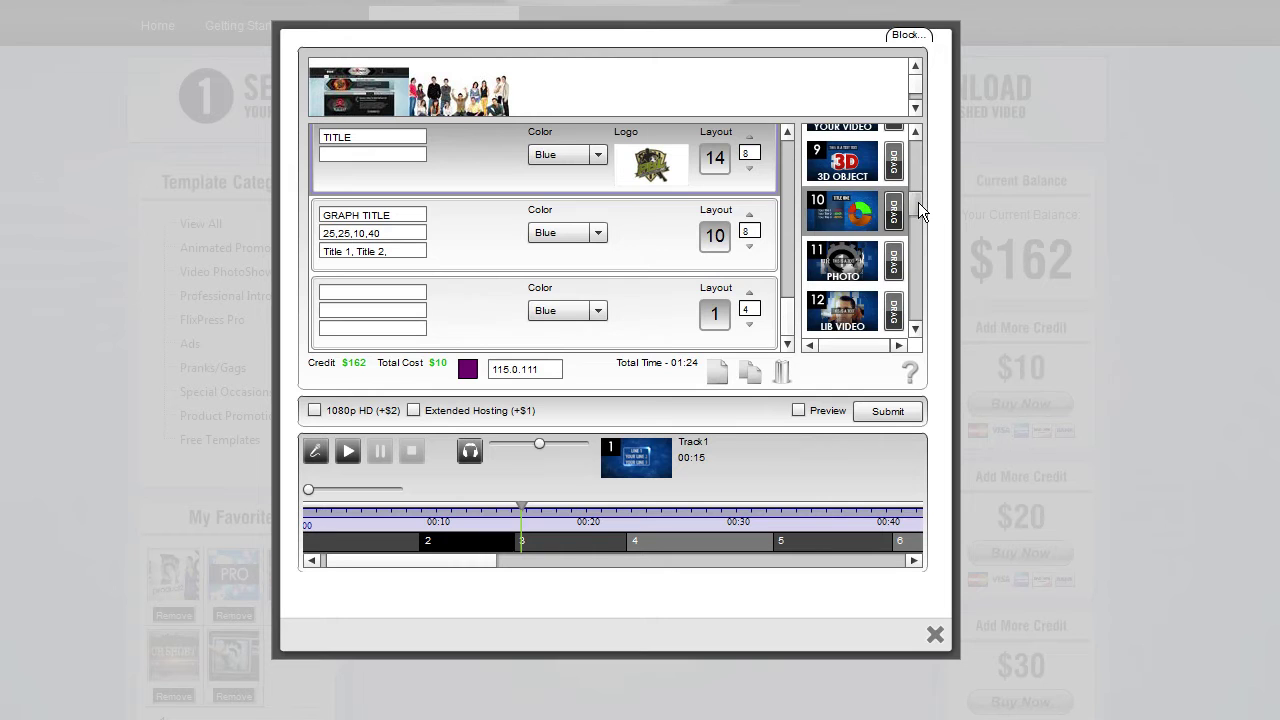
Compare the PHOTO, LIB VIDEO and YOUR VIDEO templates, then apply YOUR VIDEO layout 17 to the blank scene.
{"action": "left_click_drag", "start_coordinate": [920, 204], "coordinate": [922, 240]}
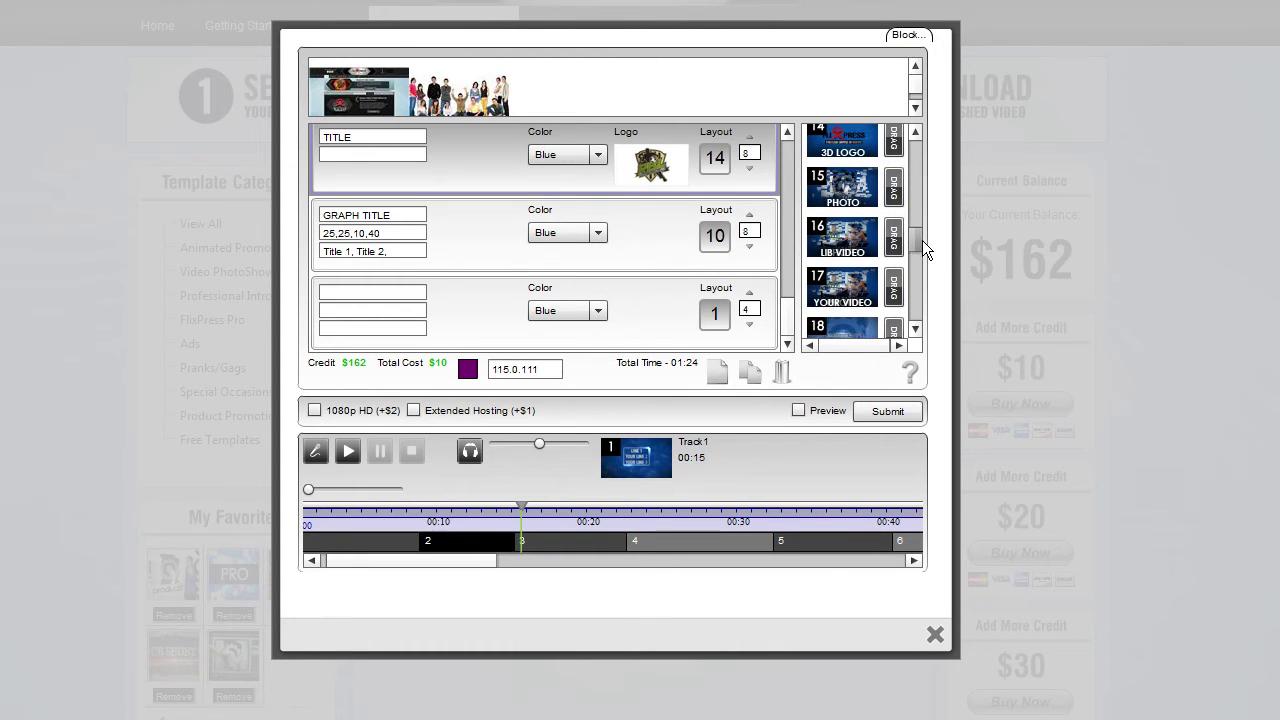
{"action": "left_click", "coordinate": [854, 181]}
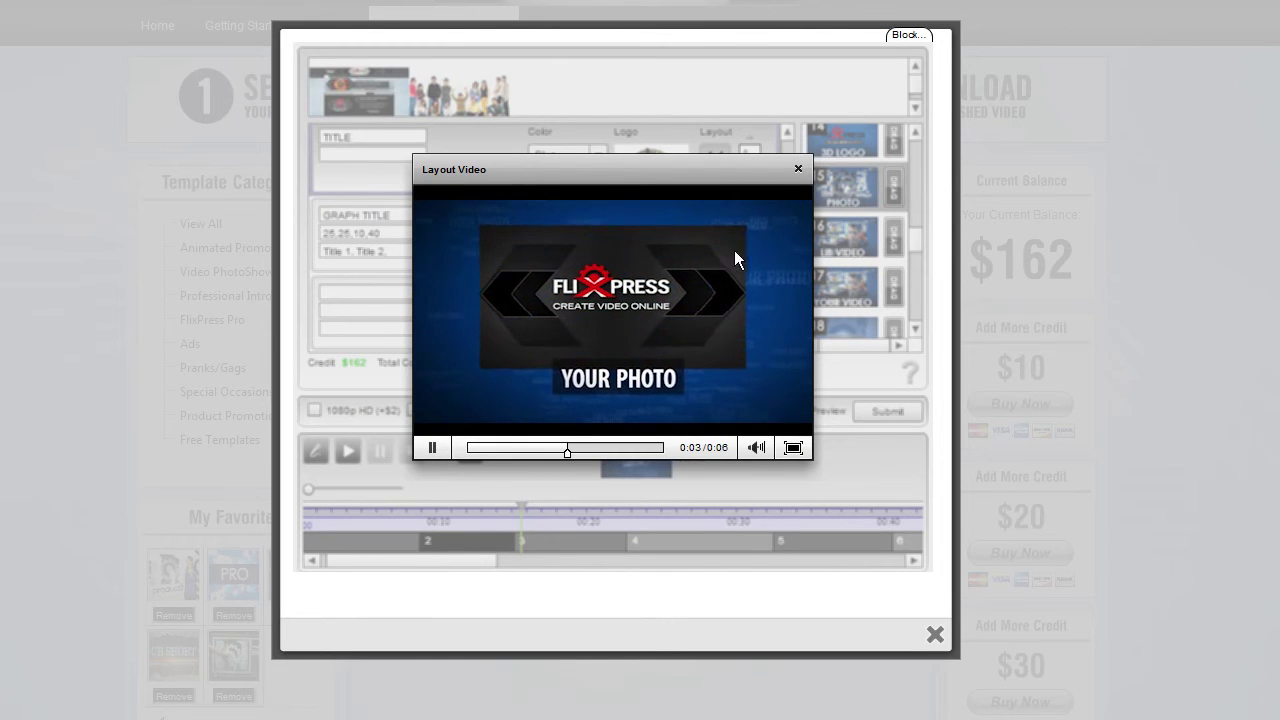
{"action": "left_click", "coordinate": [799, 167]}
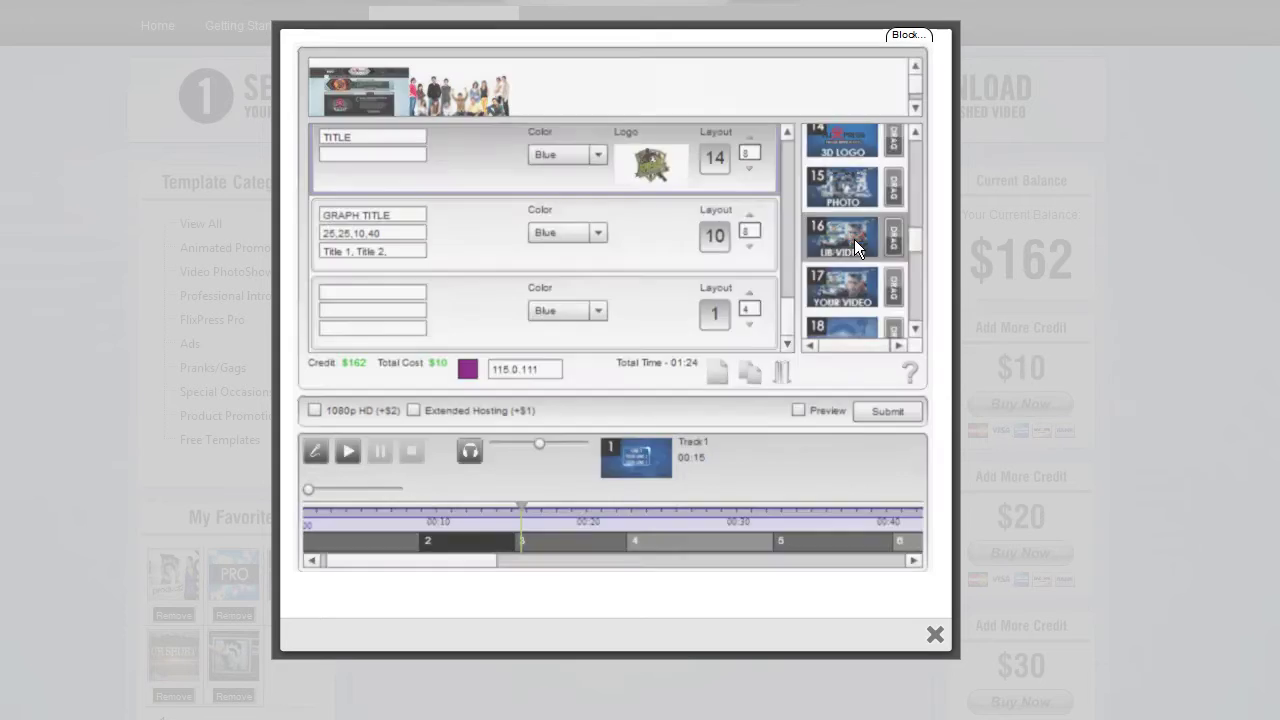
{"action": "left_click", "coordinate": [854, 239]}
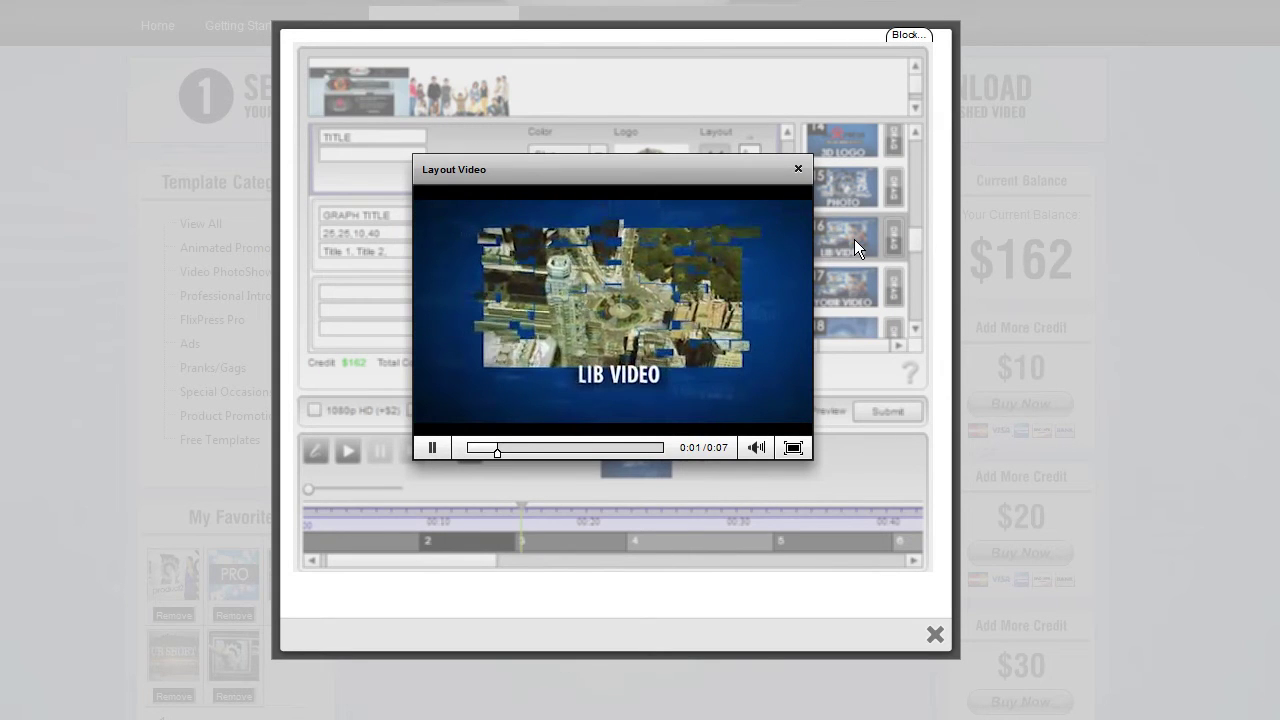
{"action": "left_click", "coordinate": [798, 168]}
{"action": "left_click", "coordinate": [853, 294]}
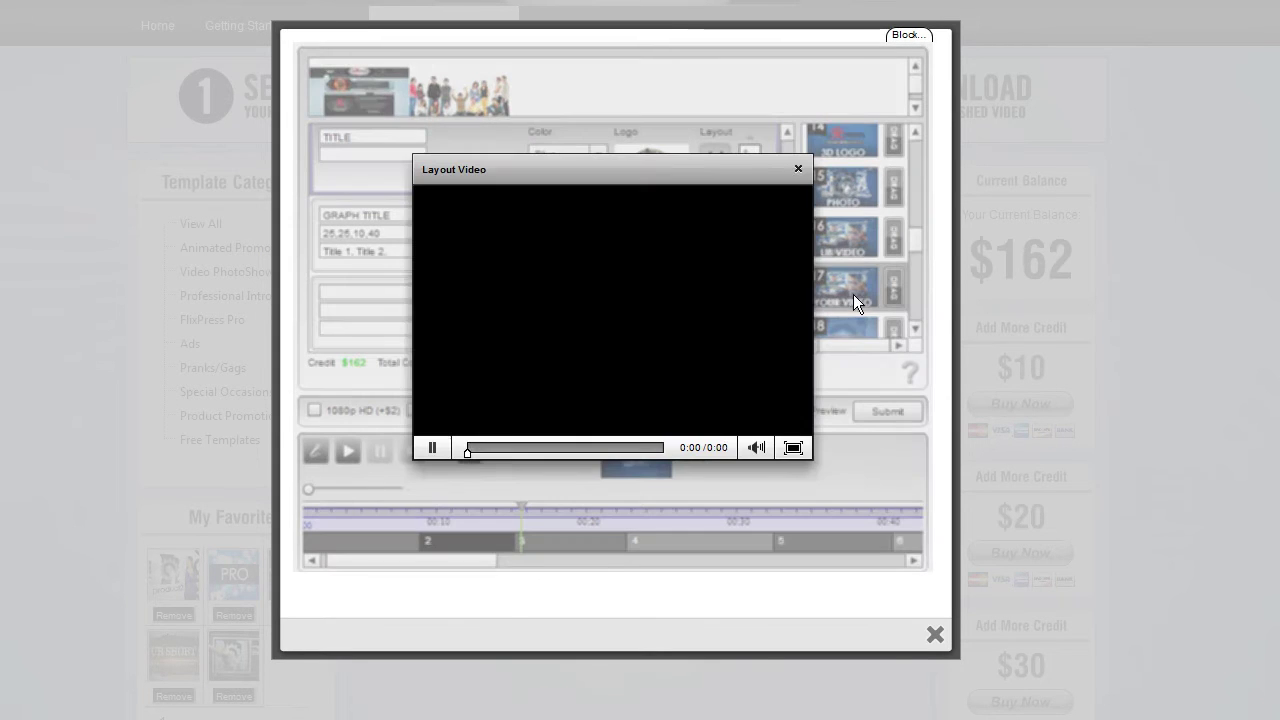
{"action": "left_click", "coordinate": [798, 168]}
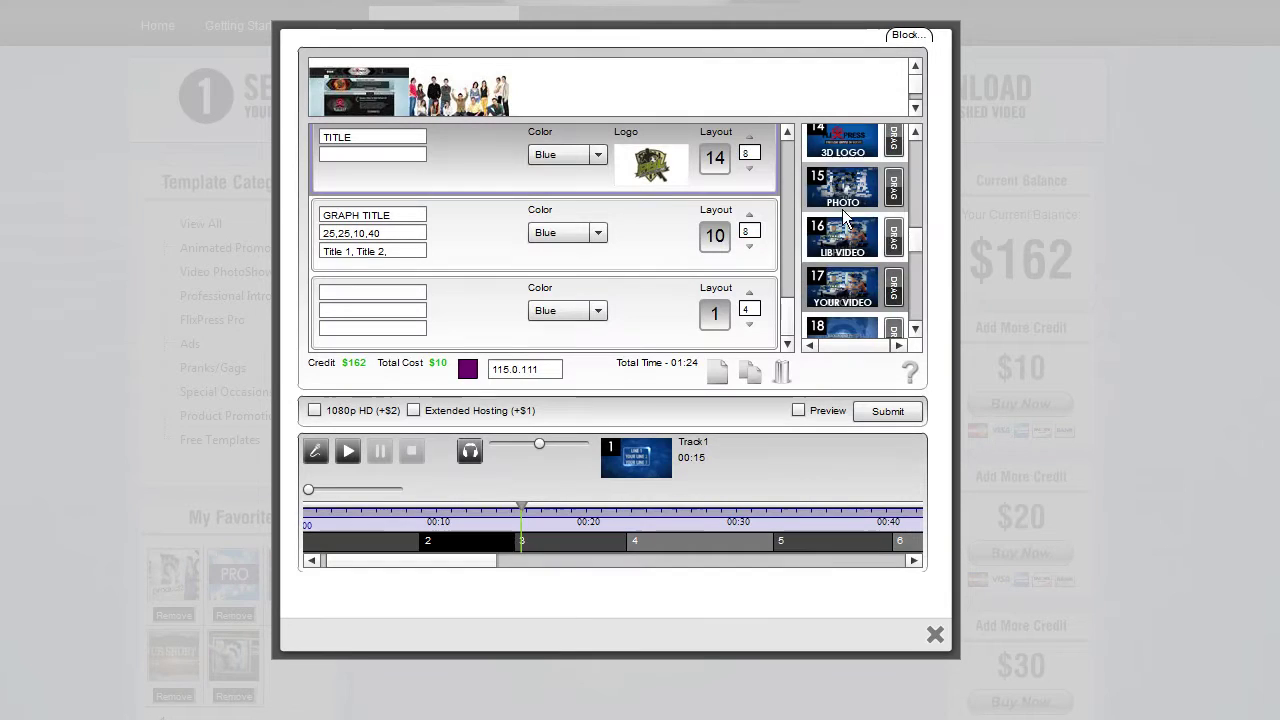
{"action": "left_click_drag", "start_coordinate": [893, 287], "coordinate": [637, 323]}
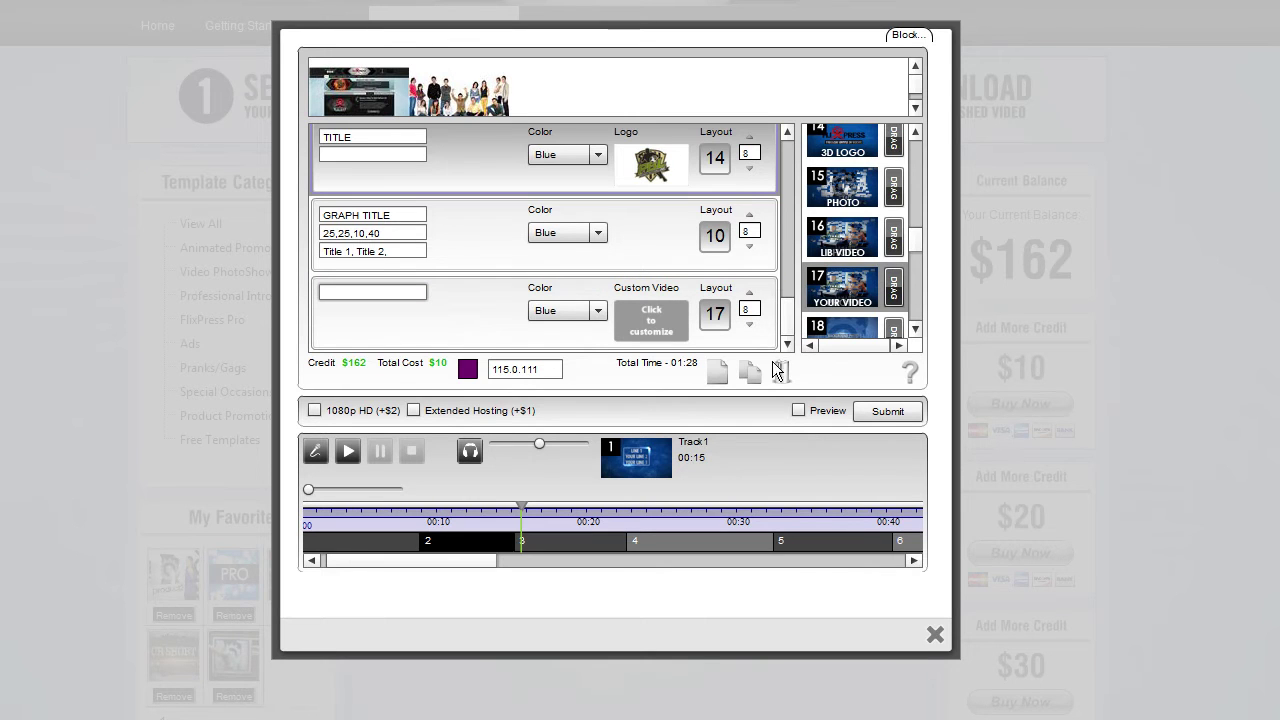
Add another blank scene and preview the further PHOTO, LIB VIDEO and Video FX templates.
{"action": "left_click", "coordinate": [717, 373]}
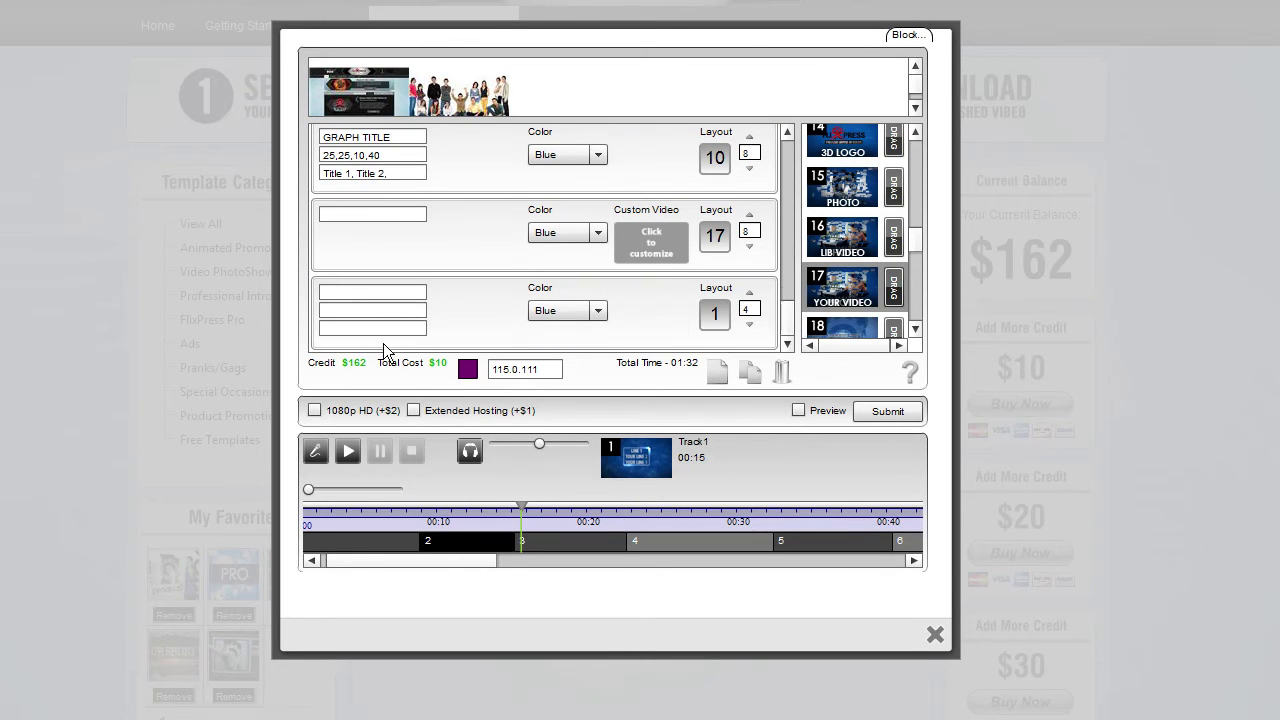
{"action": "left_click", "coordinate": [339, 291]}
{"action": "left_click_drag", "start_coordinate": [916, 241], "coordinate": [917, 263]}
{"action": "left_click", "coordinate": [868, 180]}
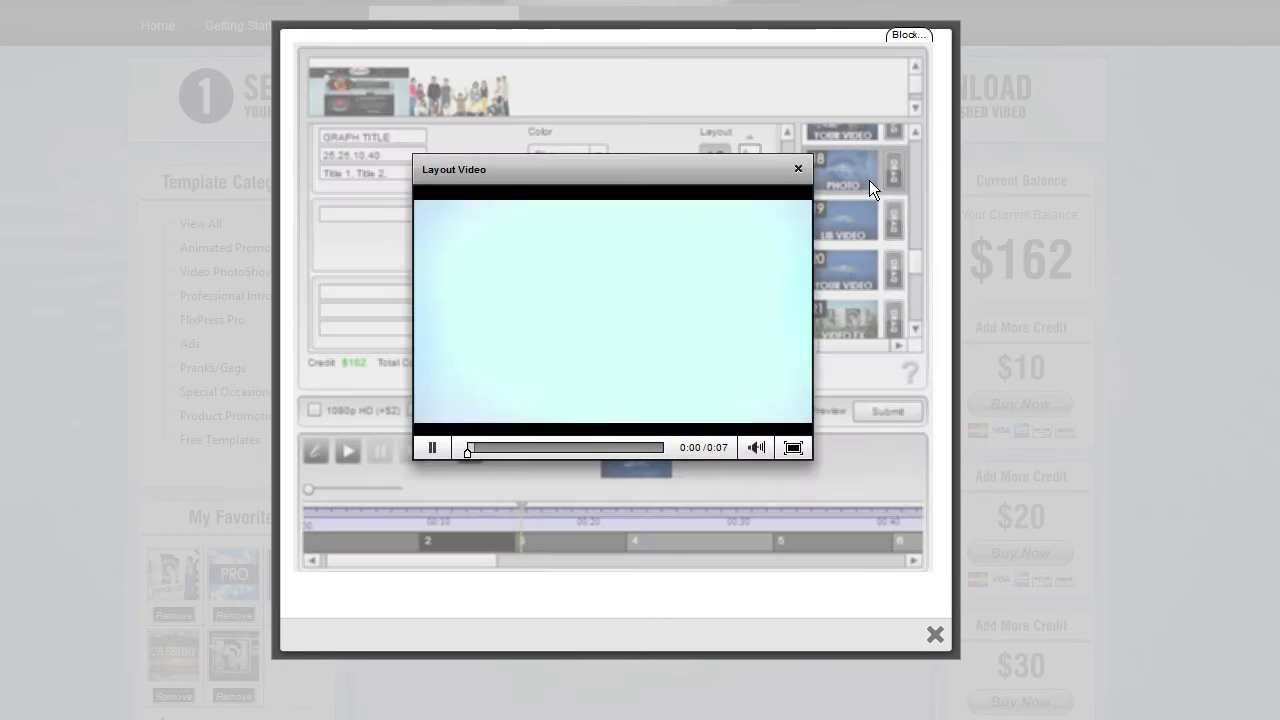
{"action": "left_click", "coordinate": [799, 169]}
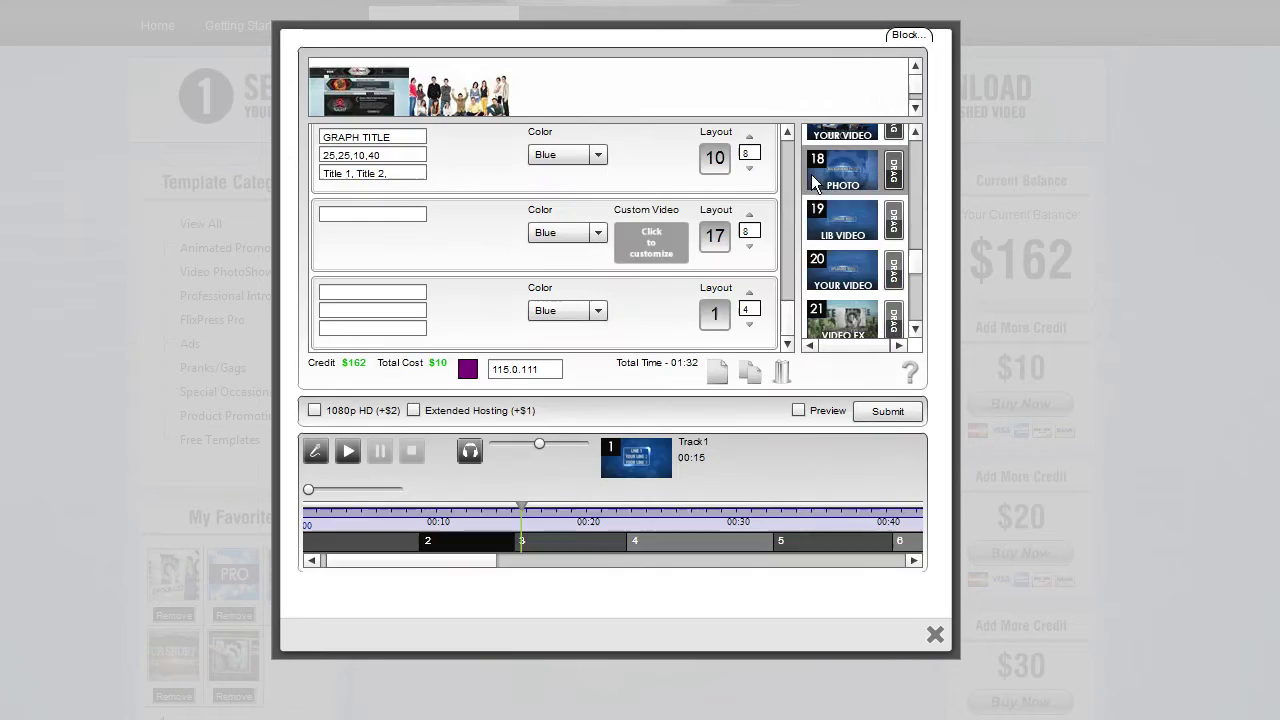
{"action": "left_click", "coordinate": [835, 204]}
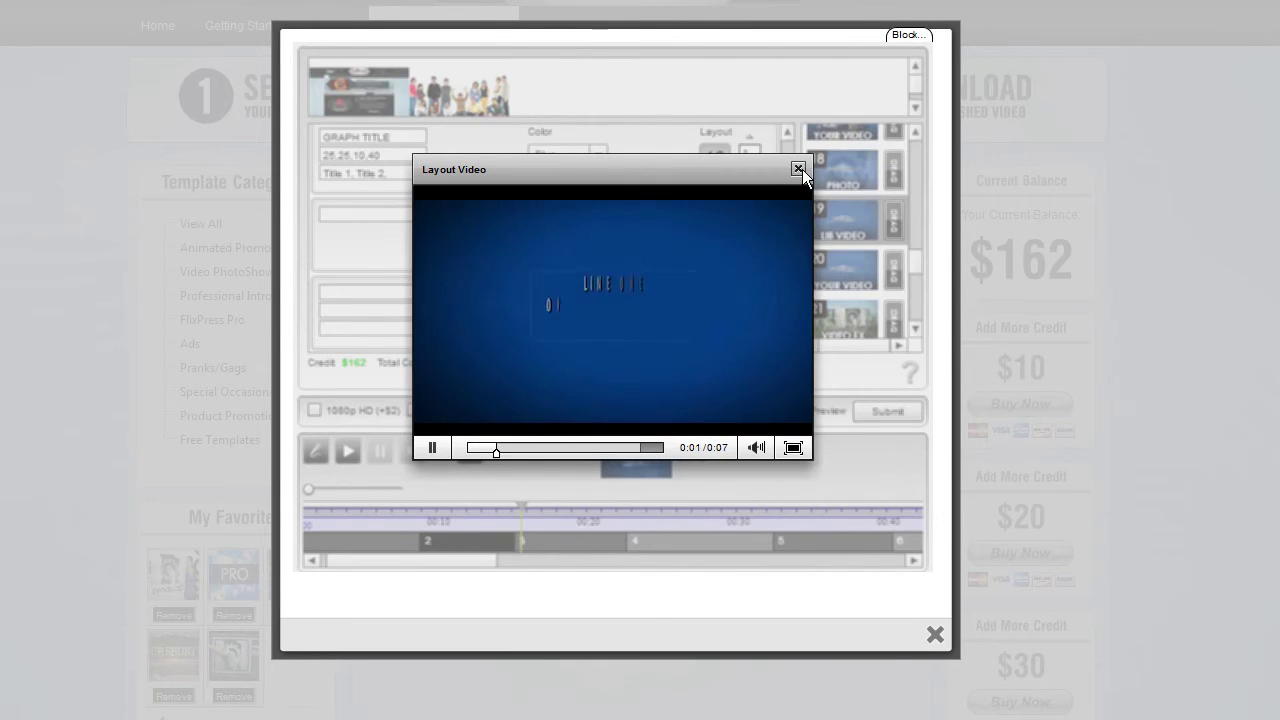
{"action": "left_click", "coordinate": [799, 169]}
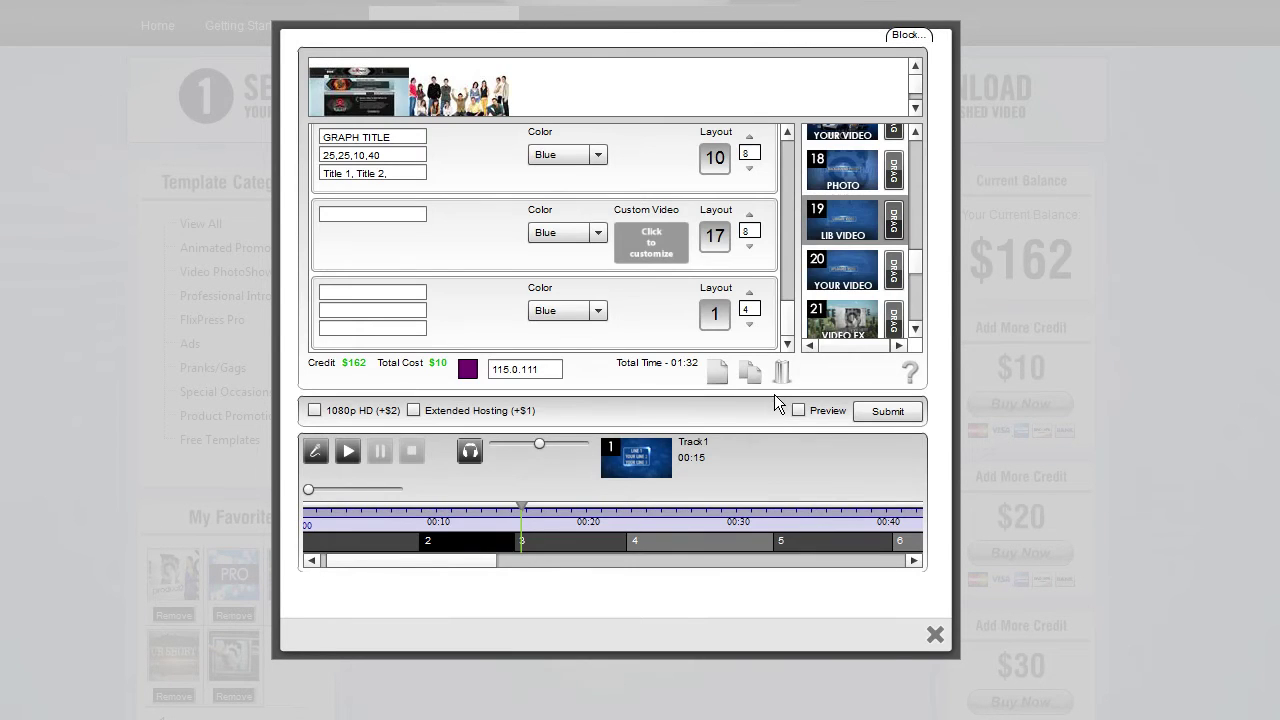
{"action": "left_click_drag", "start_coordinate": [912, 260], "coordinate": [911, 278]}
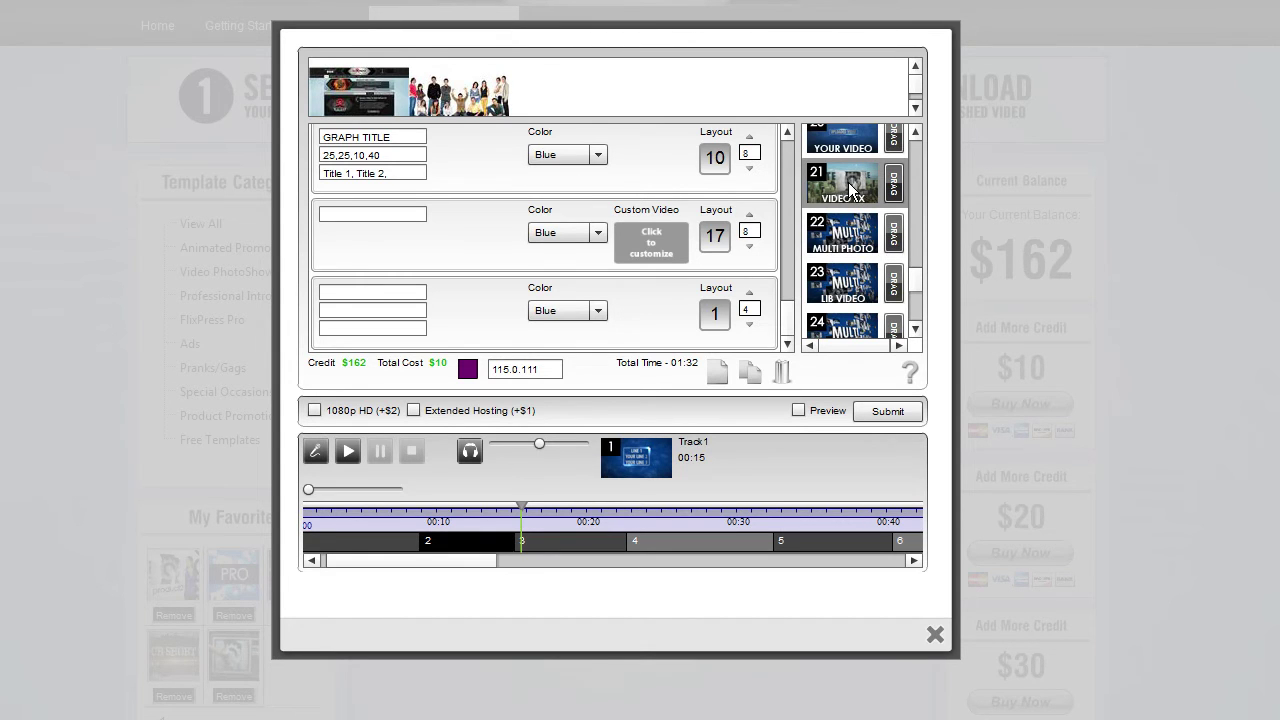
{"action": "left_click", "coordinate": [849, 186]}
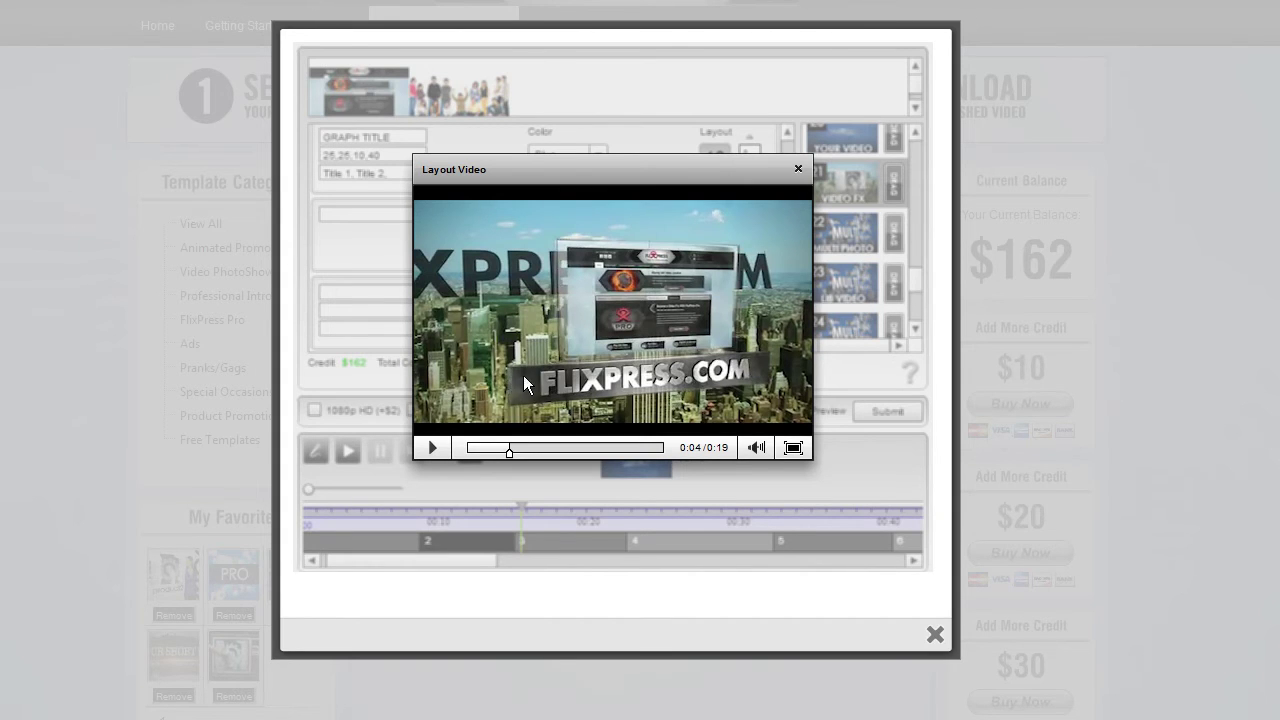
Swap the custom-video scene's layout for Video FX layout 21.
{"action": "left_click", "coordinate": [797, 170]}
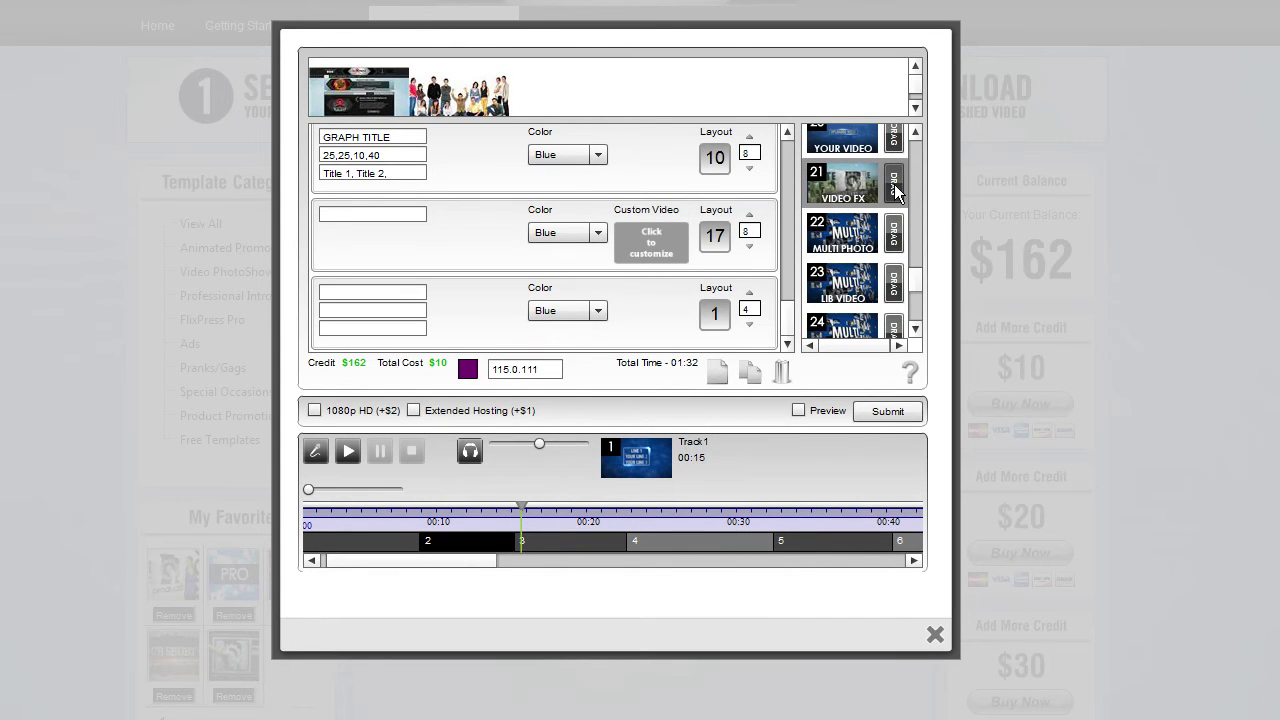
{"action": "left_click_drag", "start_coordinate": [895, 190], "coordinate": [721, 244]}
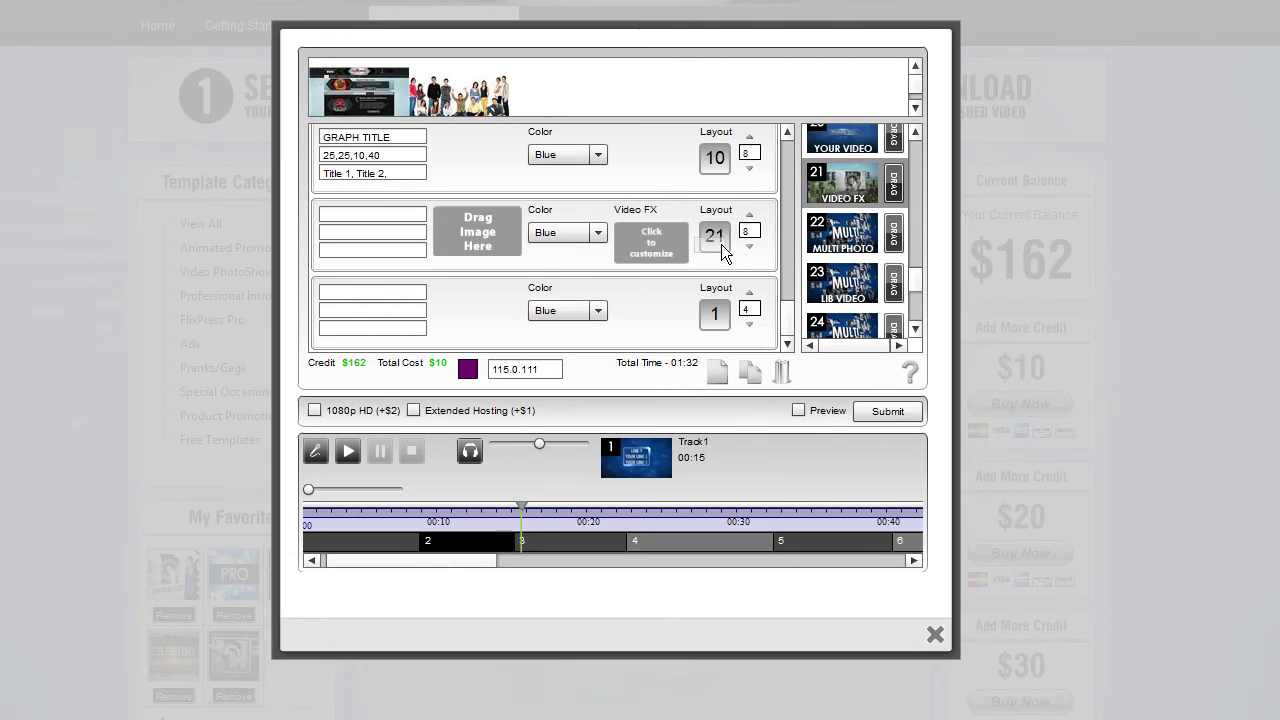
{"action": "left_click", "coordinate": [391, 245]}
Preview the Aerials > City 'City 1' clip and set it as the Video FX scene's footage.
{"action": "left_click", "coordinate": [400, 214]}
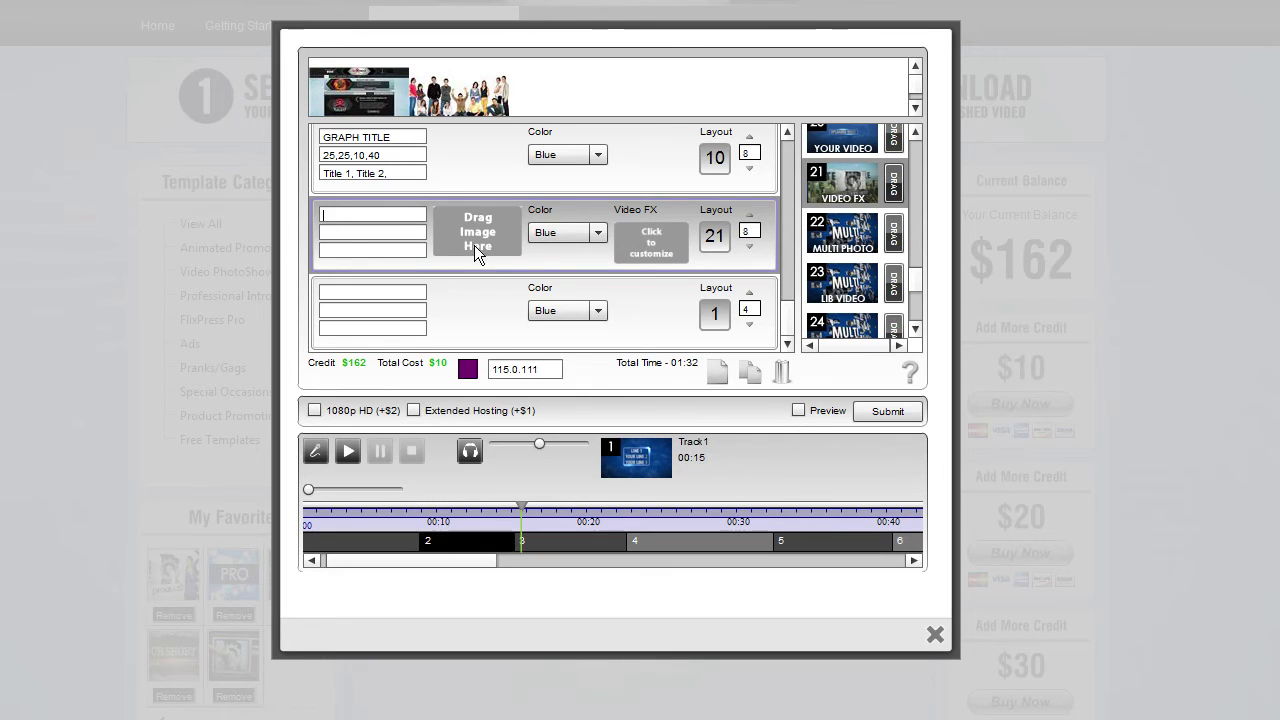
{"action": "left_click", "coordinate": [644, 244]}
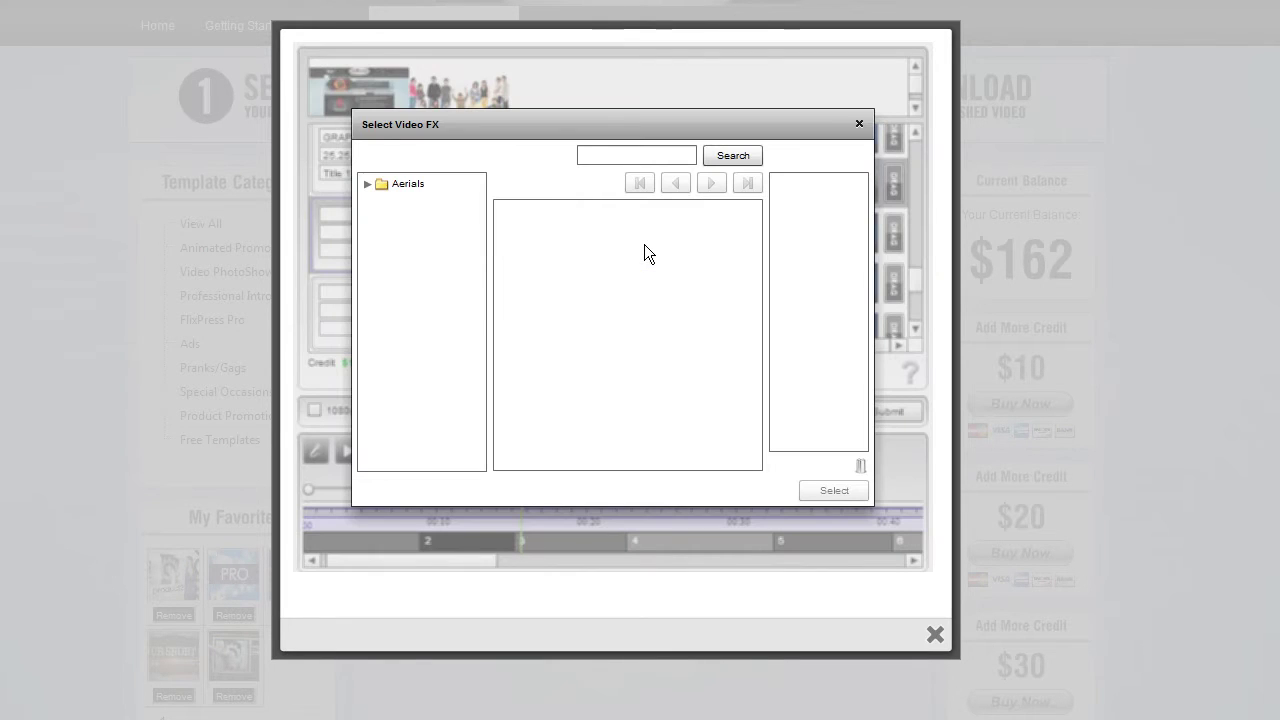
{"action": "left_click", "coordinate": [368, 184]}
{"action": "left_click", "coordinate": [398, 205]}
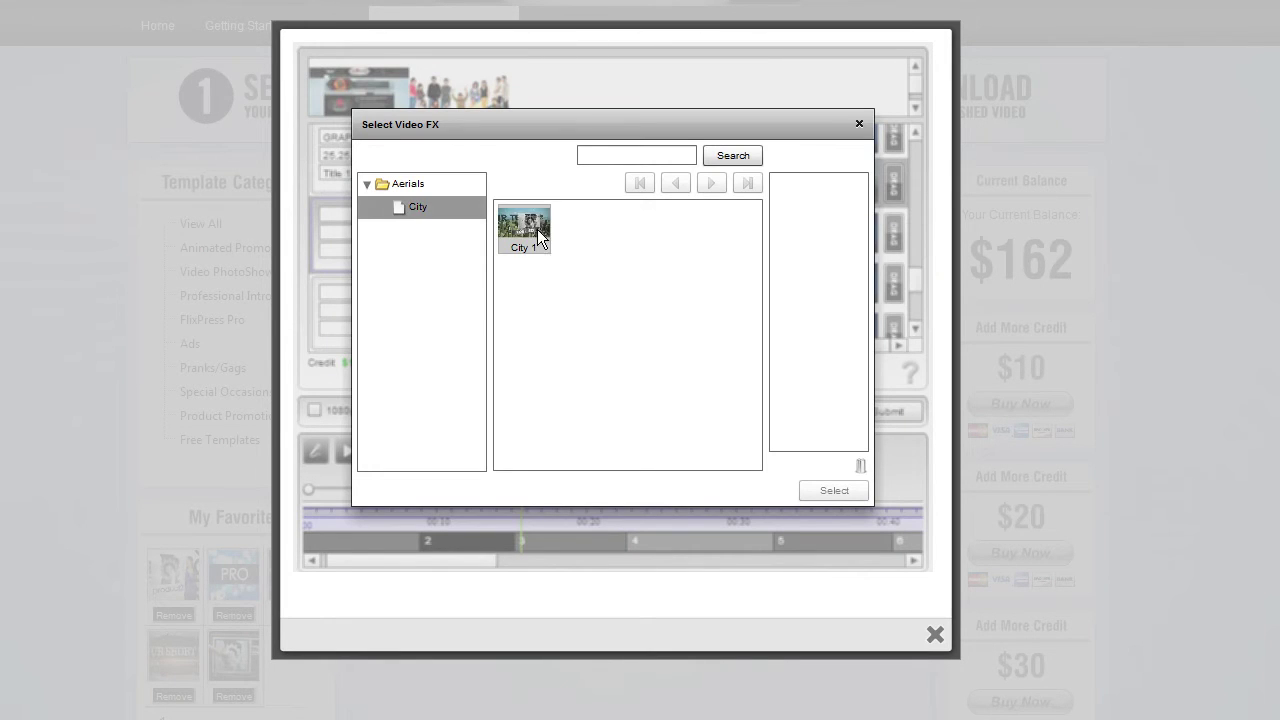
{"action": "left_click", "coordinate": [537, 229]}
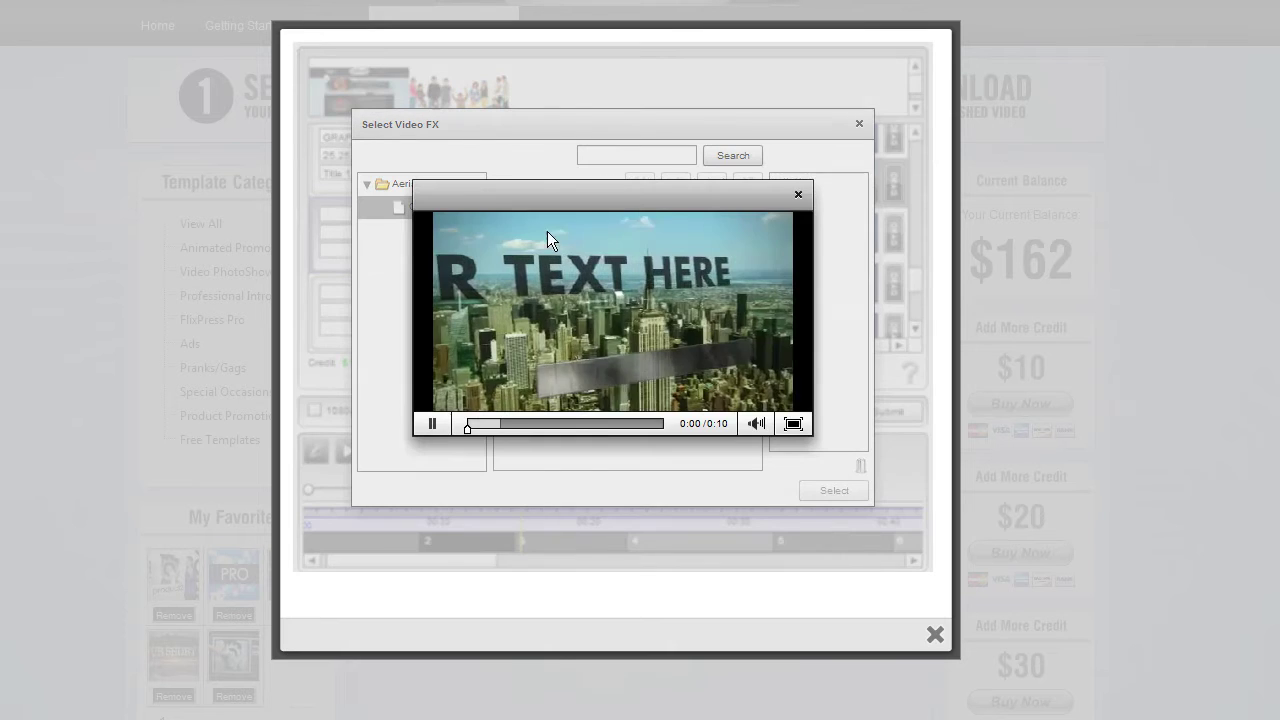
{"action": "left_click", "coordinate": [798, 194]}
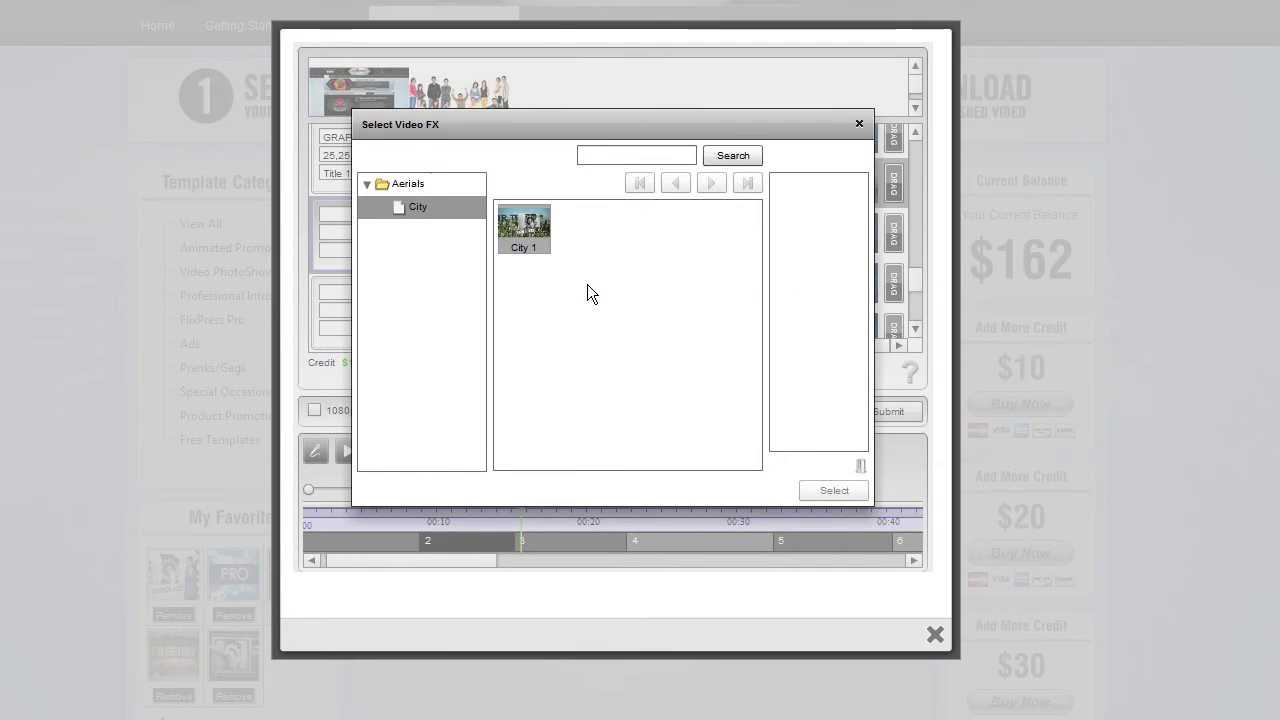
{"action": "left_click_drag", "start_coordinate": [522, 221], "coordinate": [812, 197]}
{"action": "left_click", "coordinate": [830, 486]}
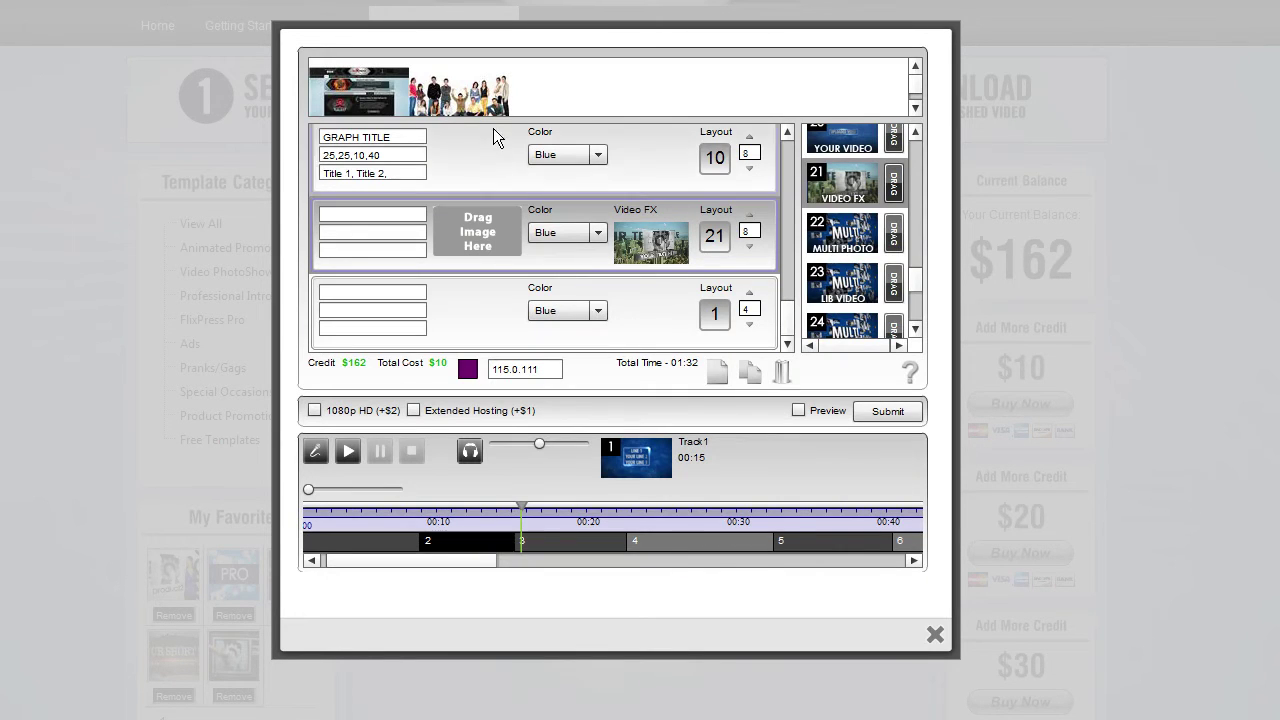
Place the group photo in the Video FX scene, then preview its template.
{"action": "left_click_drag", "start_coordinate": [470, 95], "coordinate": [477, 232]}
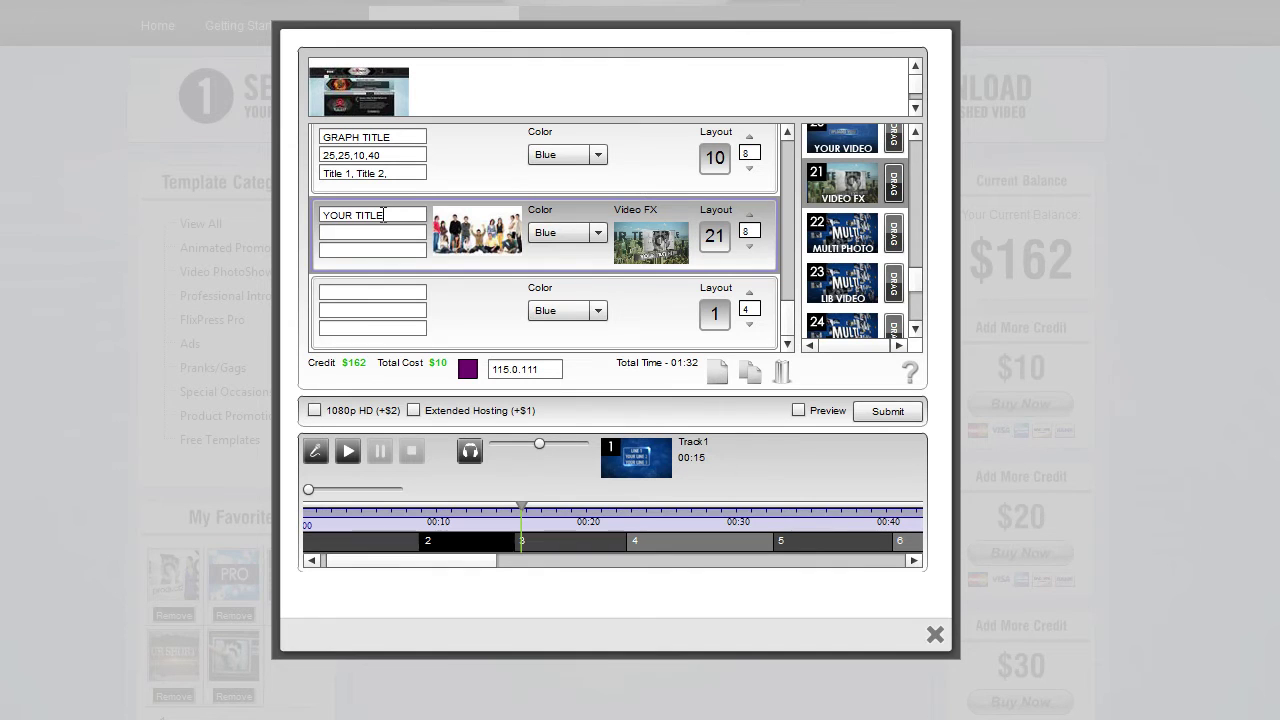
{"action": "left_click", "coordinate": [858, 195]}
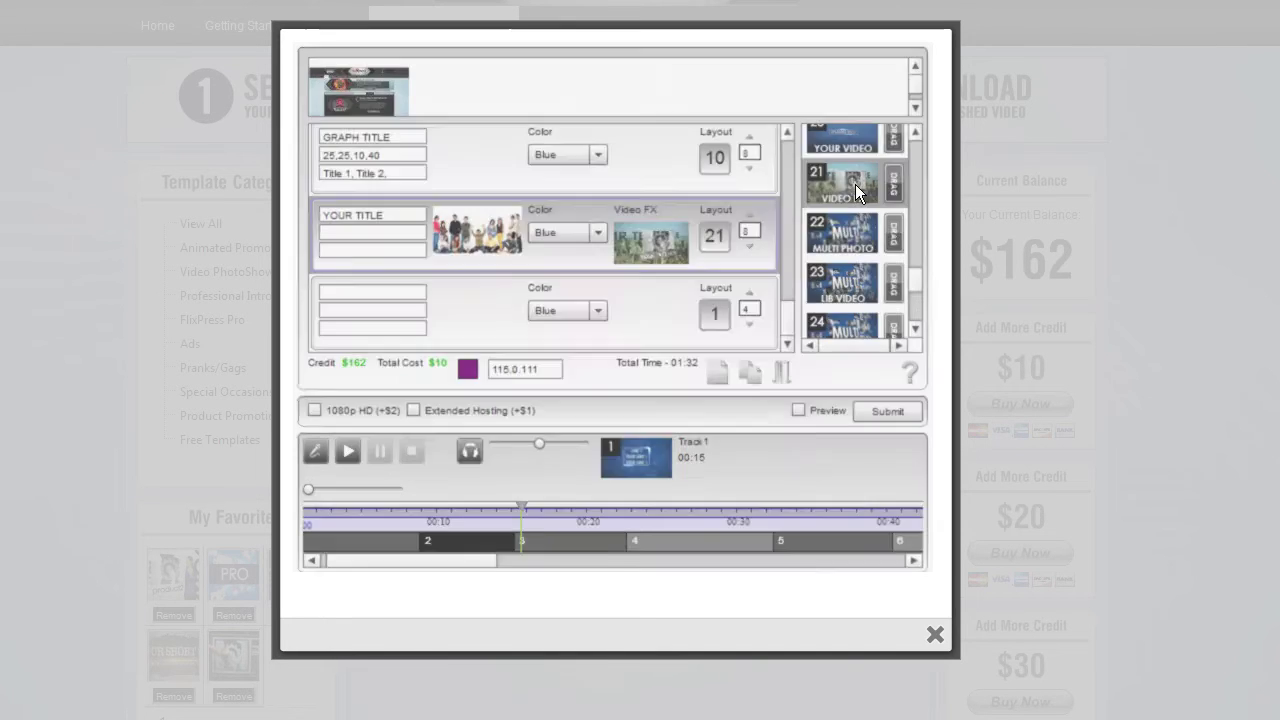
{"action": "left_click", "coordinate": [435, 448]}
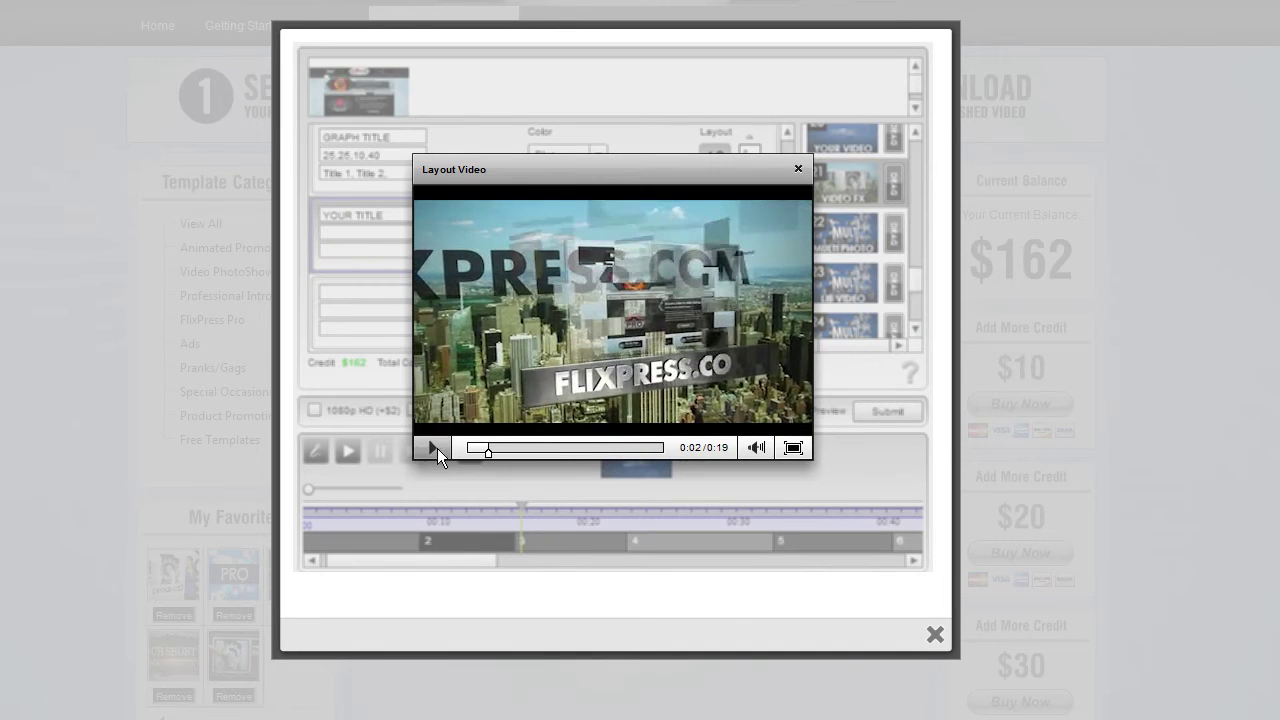
{"action": "left_click", "coordinate": [799, 167]}
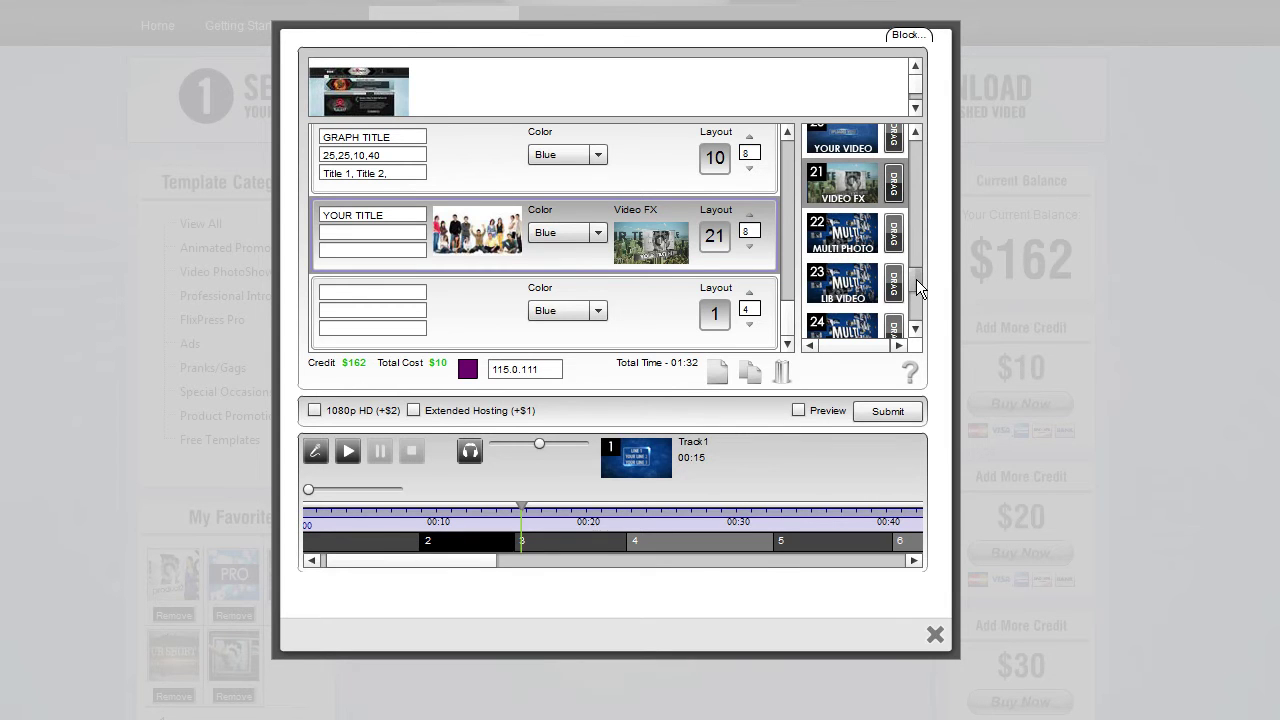
{"action": "mouse_move", "coordinate": [916, 279]}
{"action": "left_mouse_down"}
{"action": "mouse_move", "coordinate": [913, 310]}
{"action": "mouse_move", "coordinate": [913, 274]}
{"action": "left_mouse_up"}
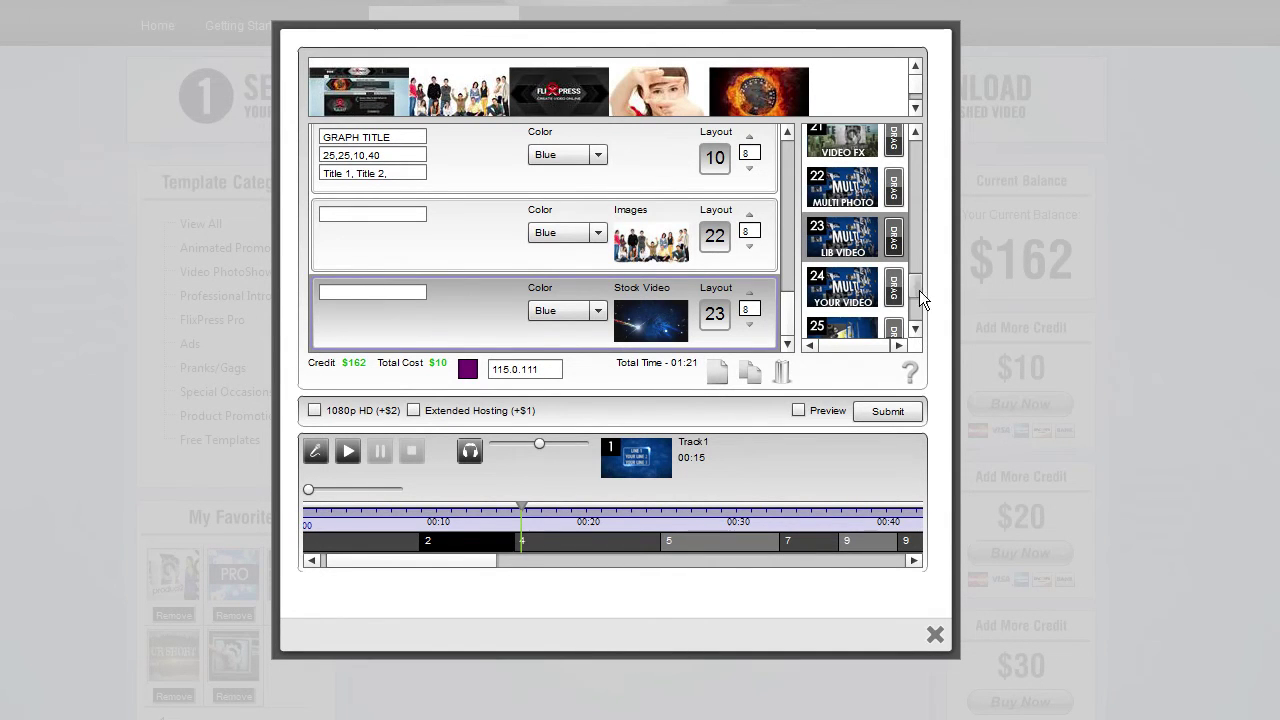
Drag a template from the layout list into the scene rows.
{"action": "left_click_drag", "start_coordinate": [916, 287], "coordinate": [917, 296]}
Add a blank scene after the stock-video scene and watch the layout 25 MULTI PHOTO tutorial.
{"action": "left_click", "coordinate": [716, 378]}
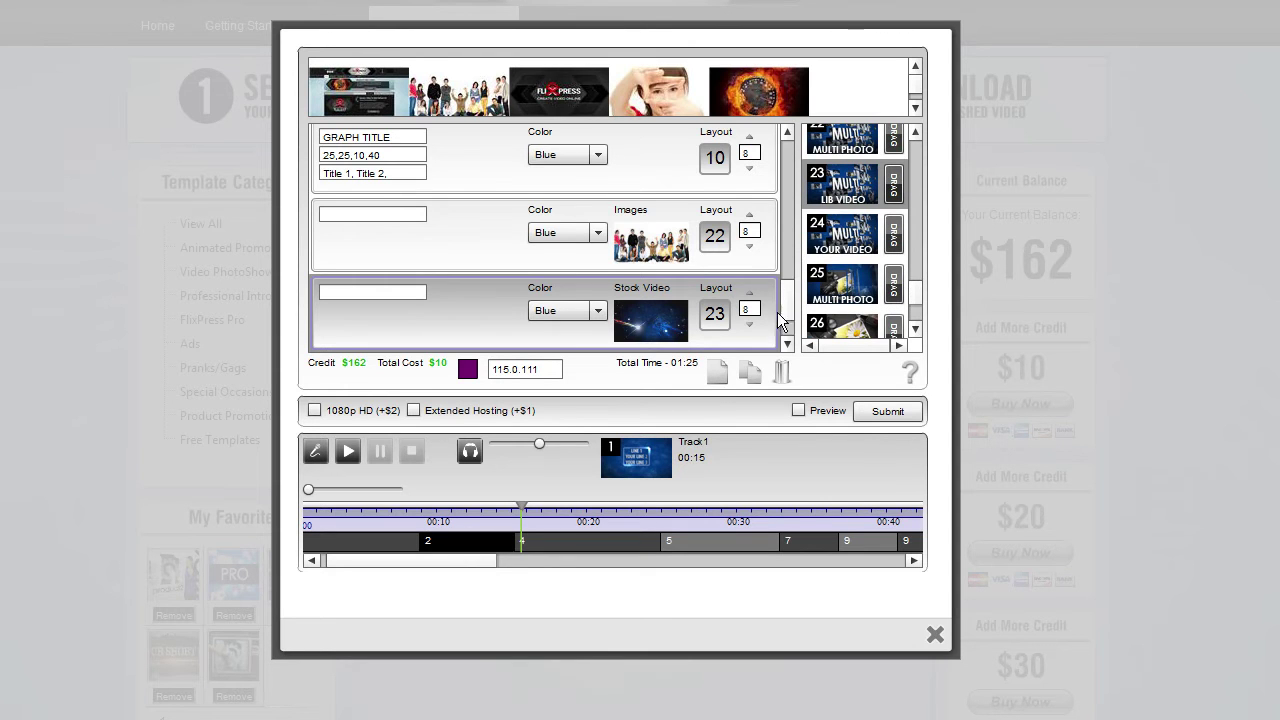
{"action": "left_click", "coordinate": [844, 288]}
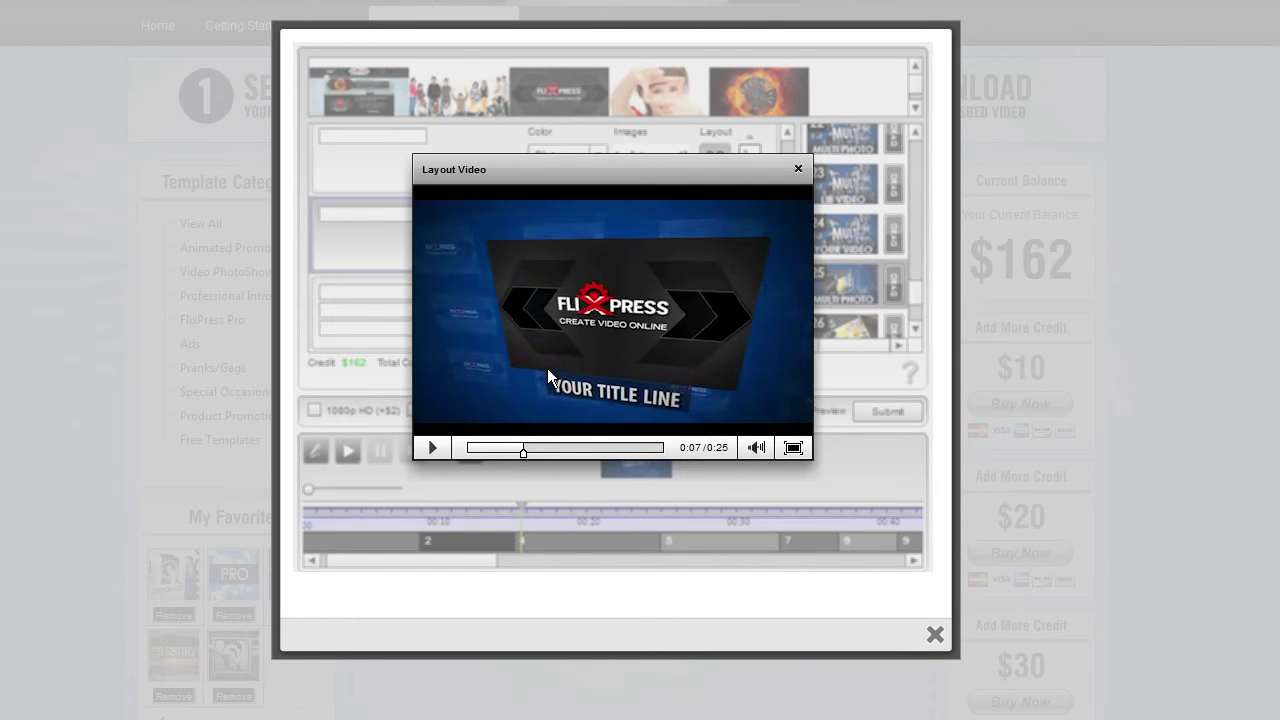
{"action": "left_click", "coordinate": [427, 447]}
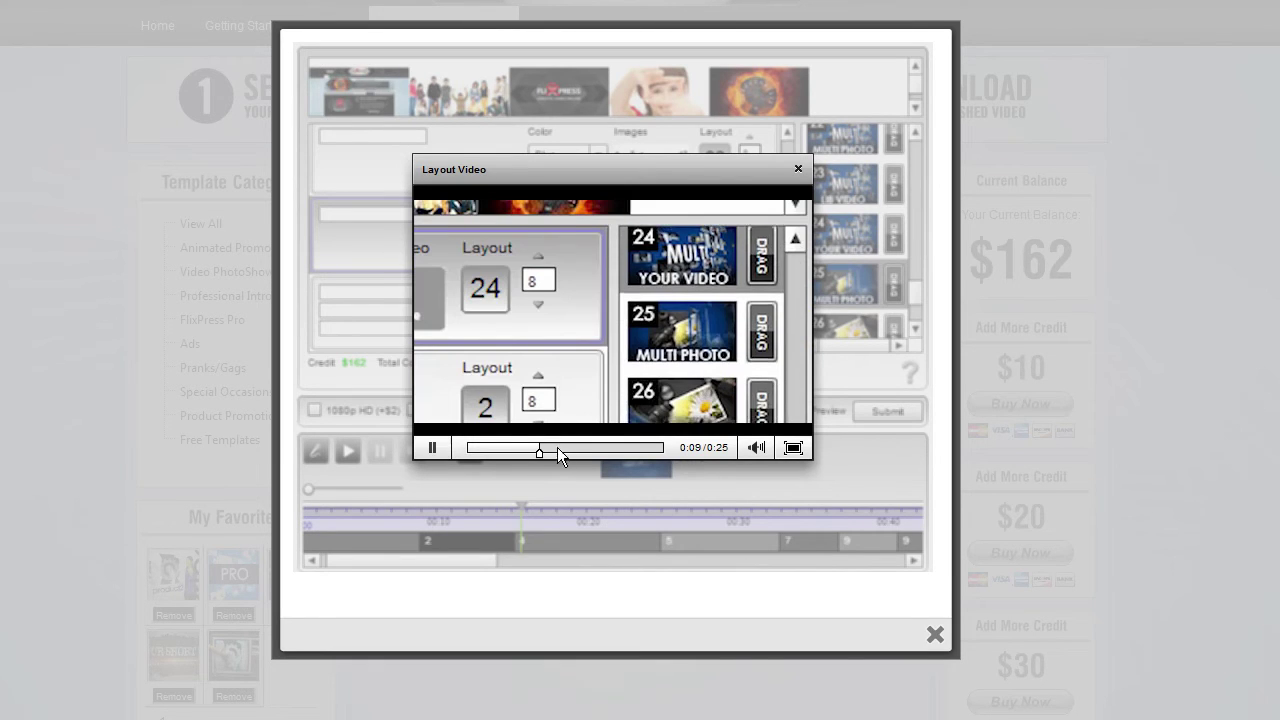
{"action": "left_click", "coordinate": [580, 451]}
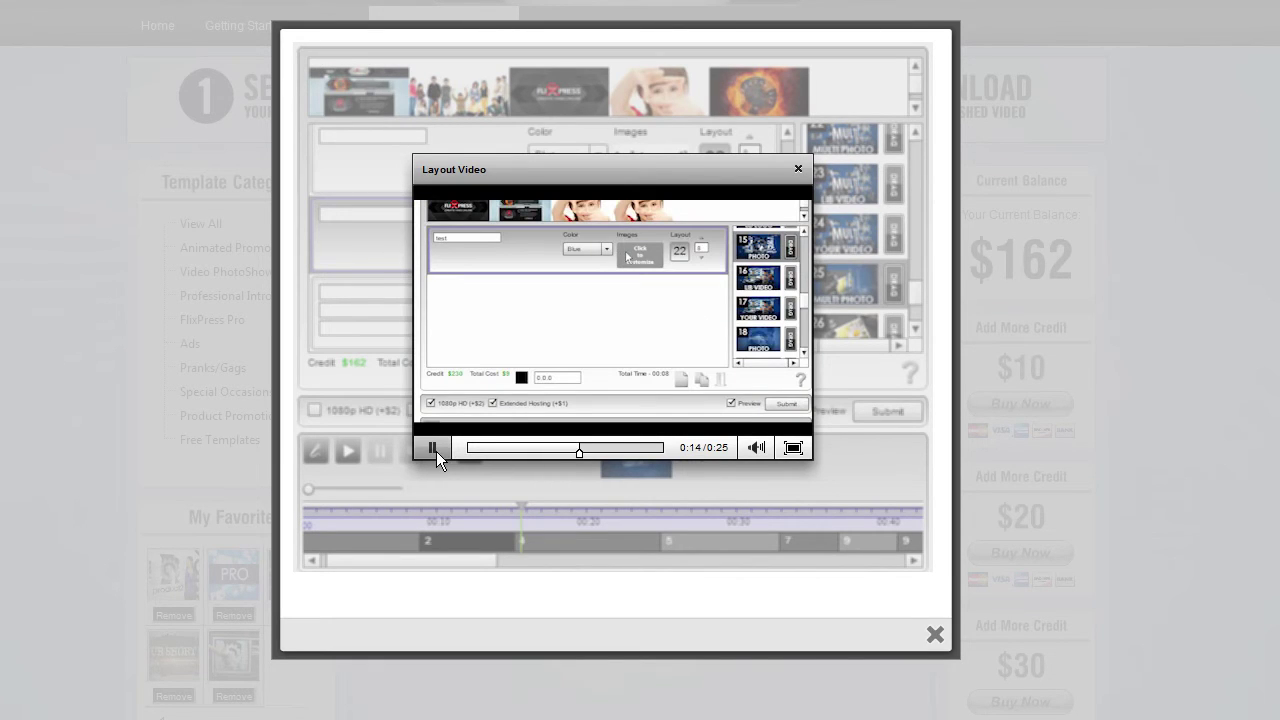
{"action": "left_click", "coordinate": [433, 448]}
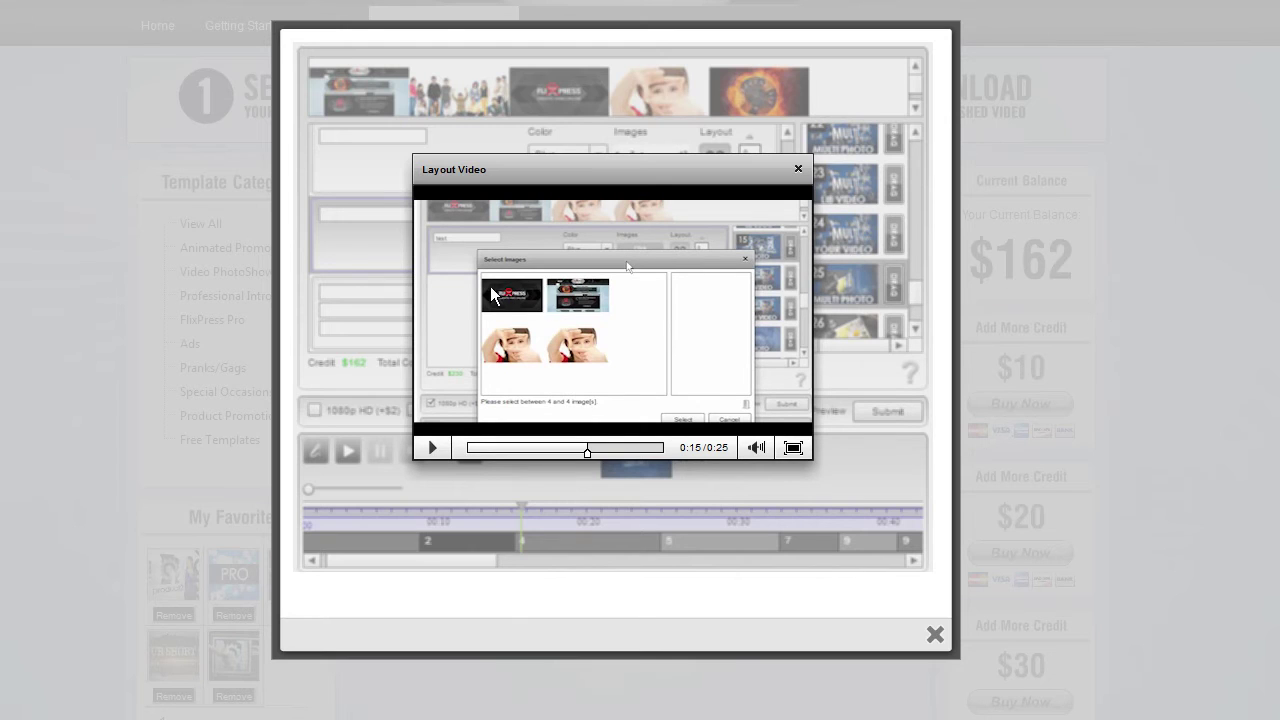
{"action": "left_click", "coordinate": [797, 170]}
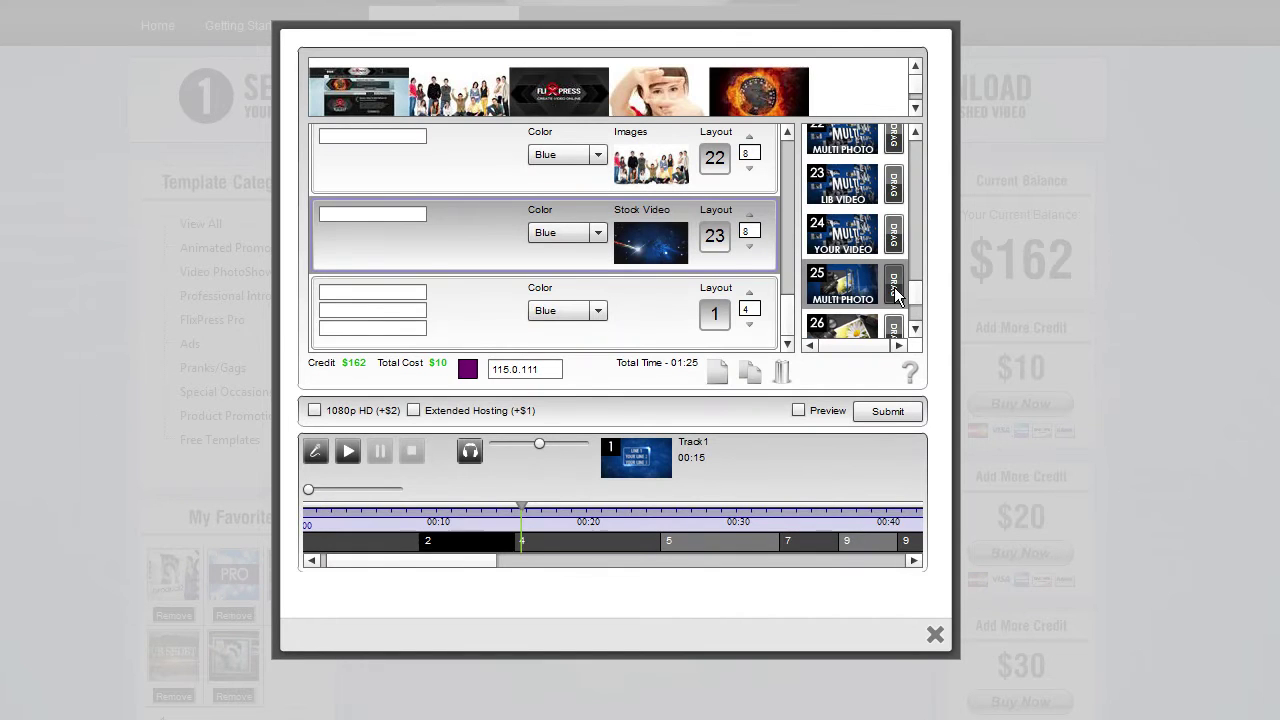
Apply layout 25 to the third scene with the group photo, FlixPress logo and fire images.
{"action": "left_click_drag", "start_coordinate": [893, 292], "coordinate": [712, 319]}
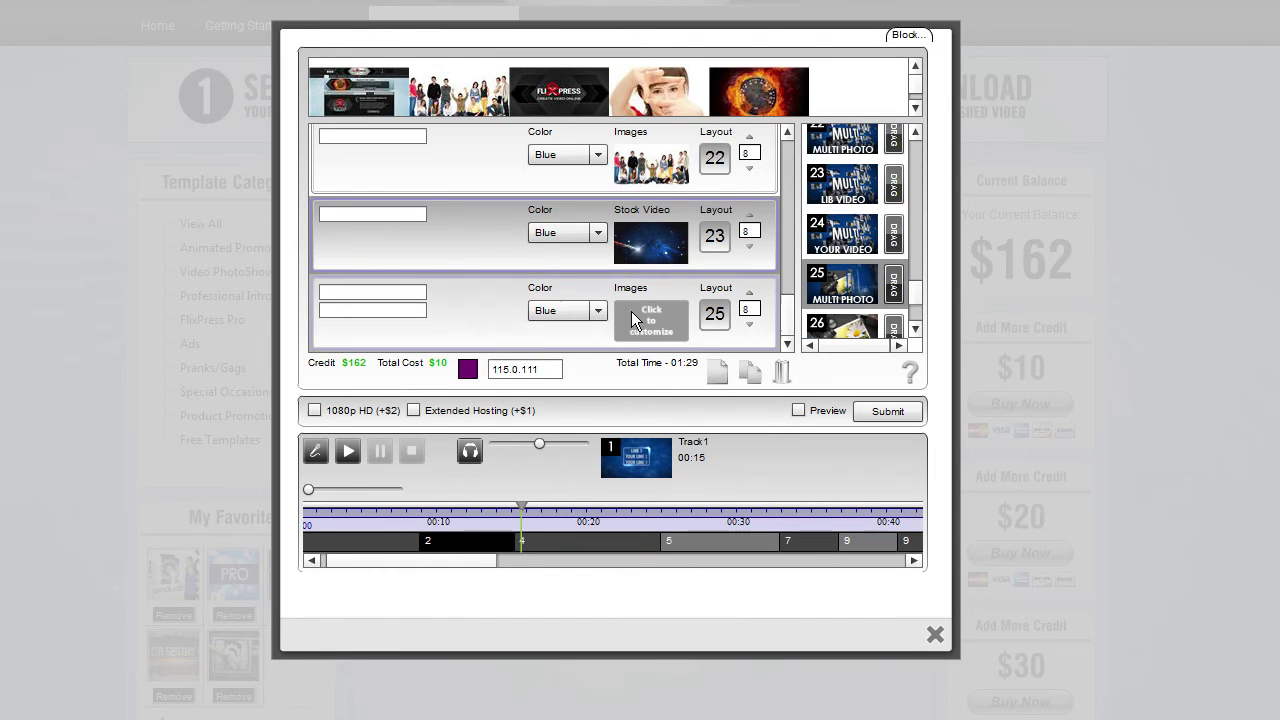
{"action": "left_click", "coordinate": [648, 314]}
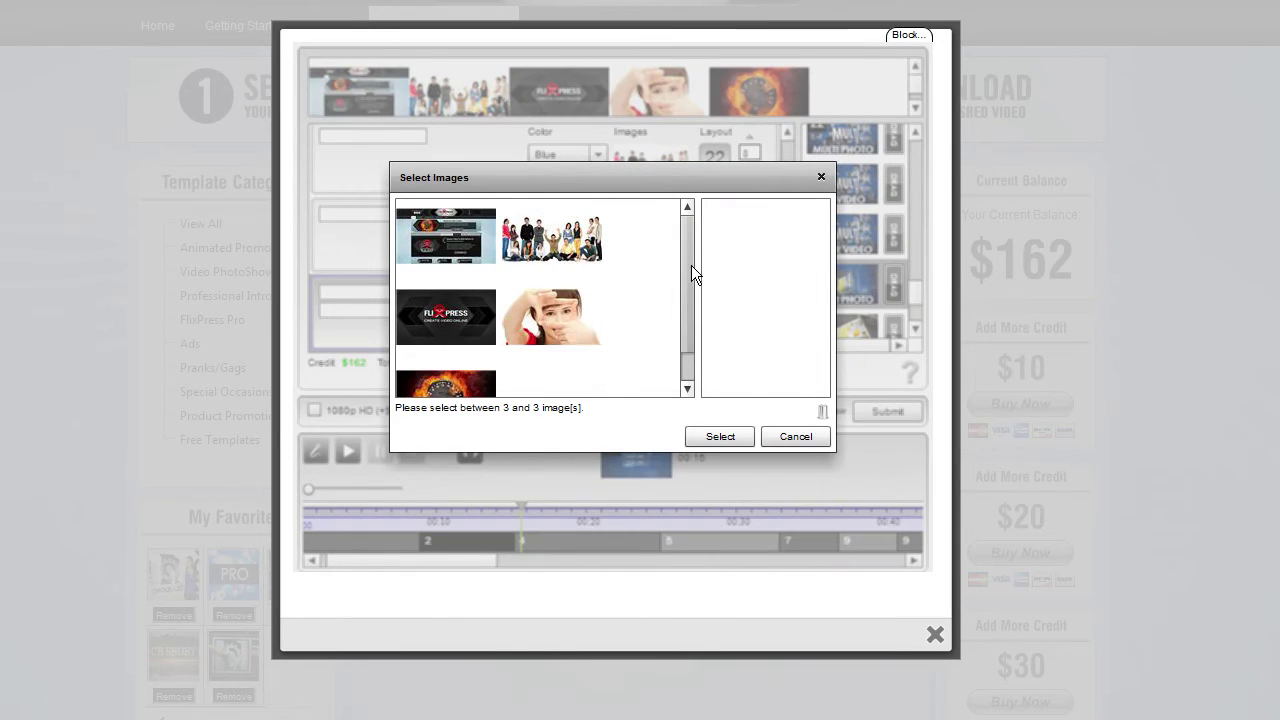
{"action": "left_click_drag", "start_coordinate": [541, 250], "coordinate": [822, 410]}
{"action": "scroll", "coordinate": [820, 326], "scroll_direction": "down", "scroll_amount": 2}
{"action": "left_click_drag", "start_coordinate": [779, 320], "coordinate": [818, 408]}
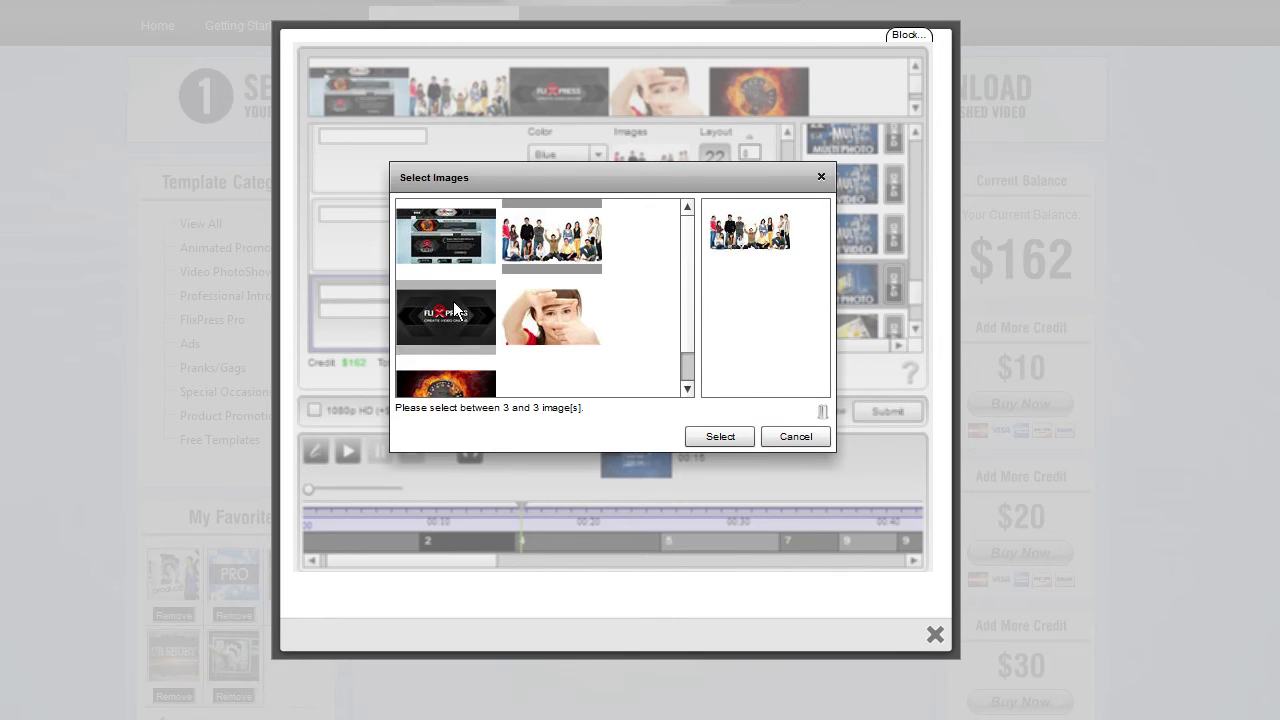
{"action": "left_click_drag", "start_coordinate": [453, 301], "coordinate": [755, 318]}
{"action": "left_click_drag", "start_coordinate": [470, 398], "coordinate": [829, 288]}
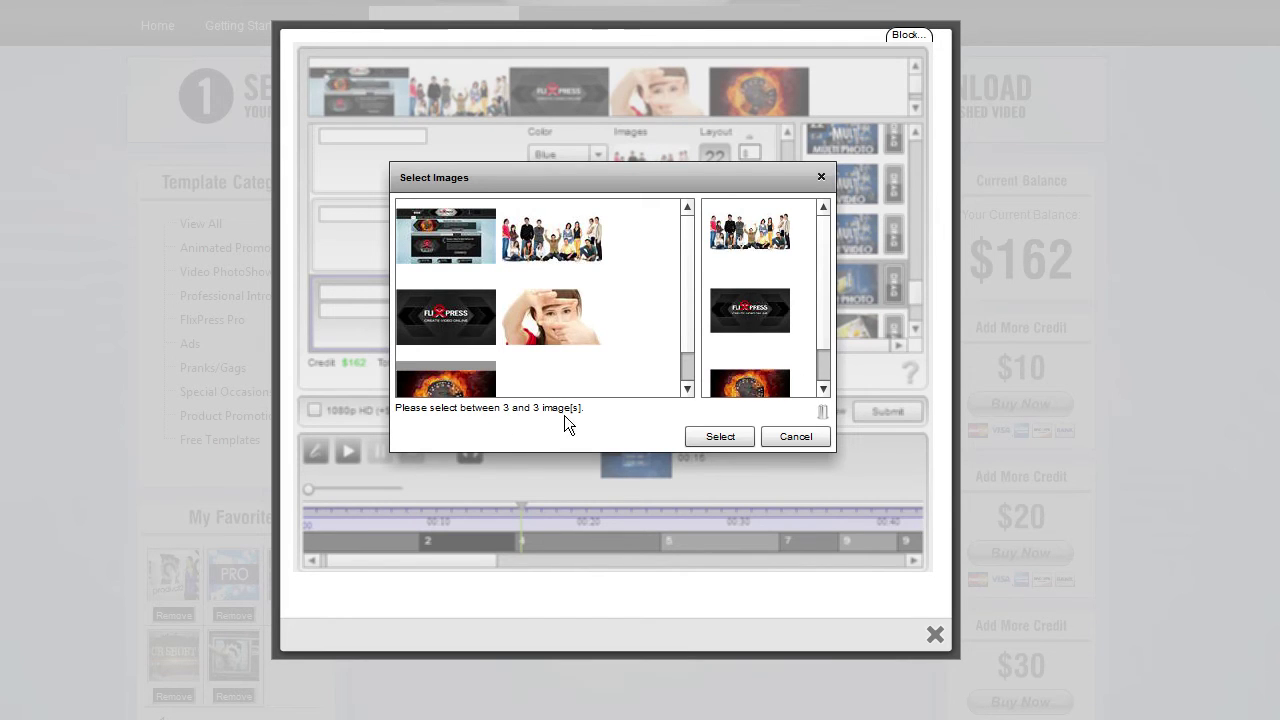
{"action": "left_click", "coordinate": [736, 430]}
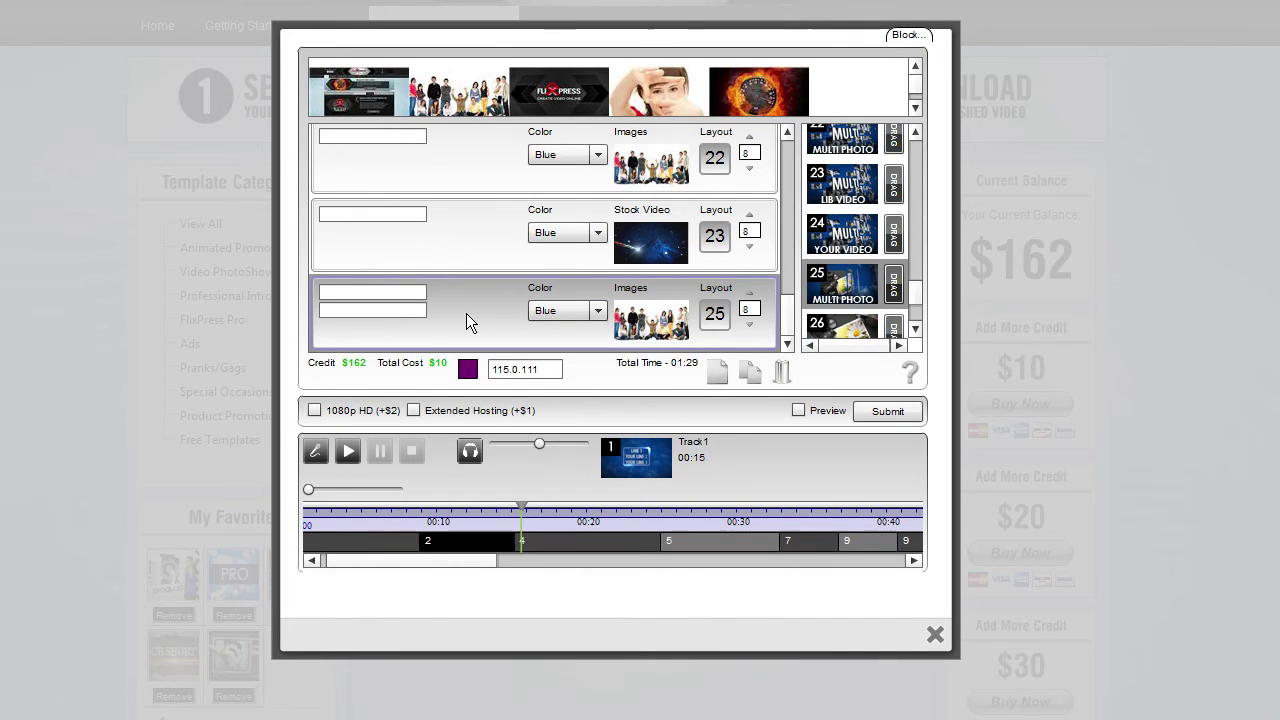
Title the layout 25 scene 'YOUR TITLE' with '14' on its second line.
{"action": "type", "text": "YOUR TITLE"}
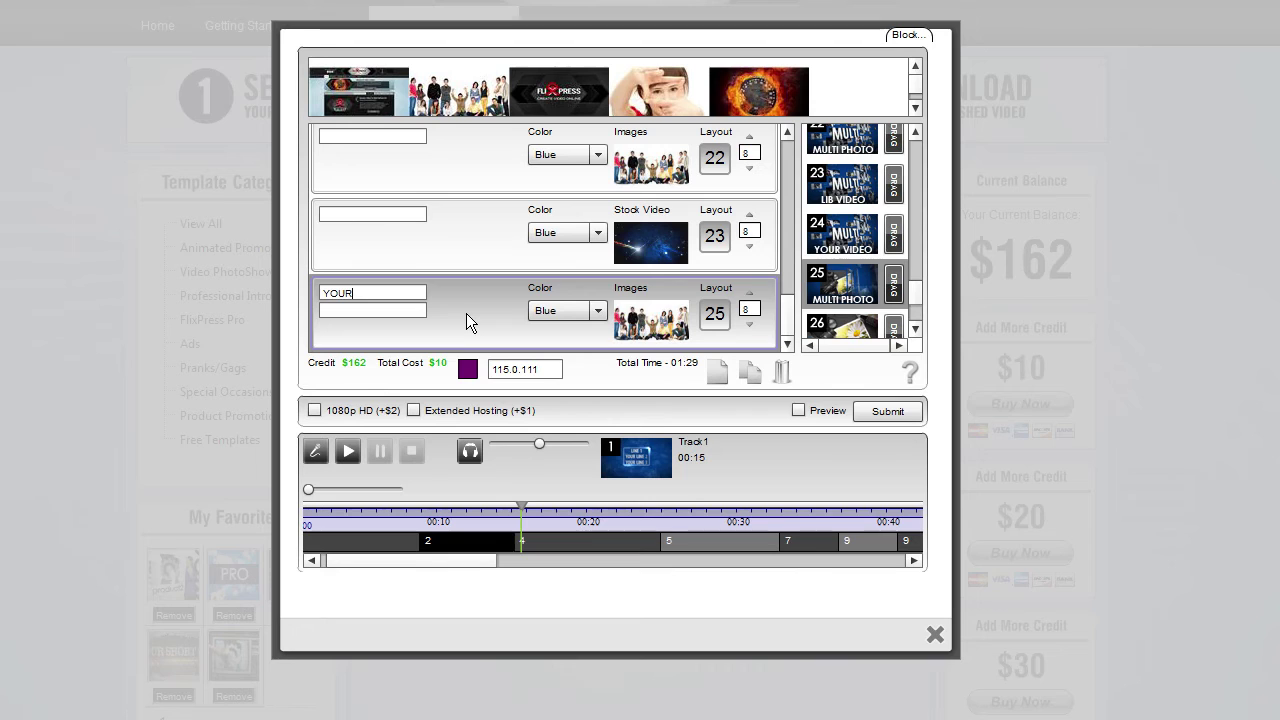
{"action": "left_click", "coordinate": [398, 316]}
{"action": "type", "text": "1"}
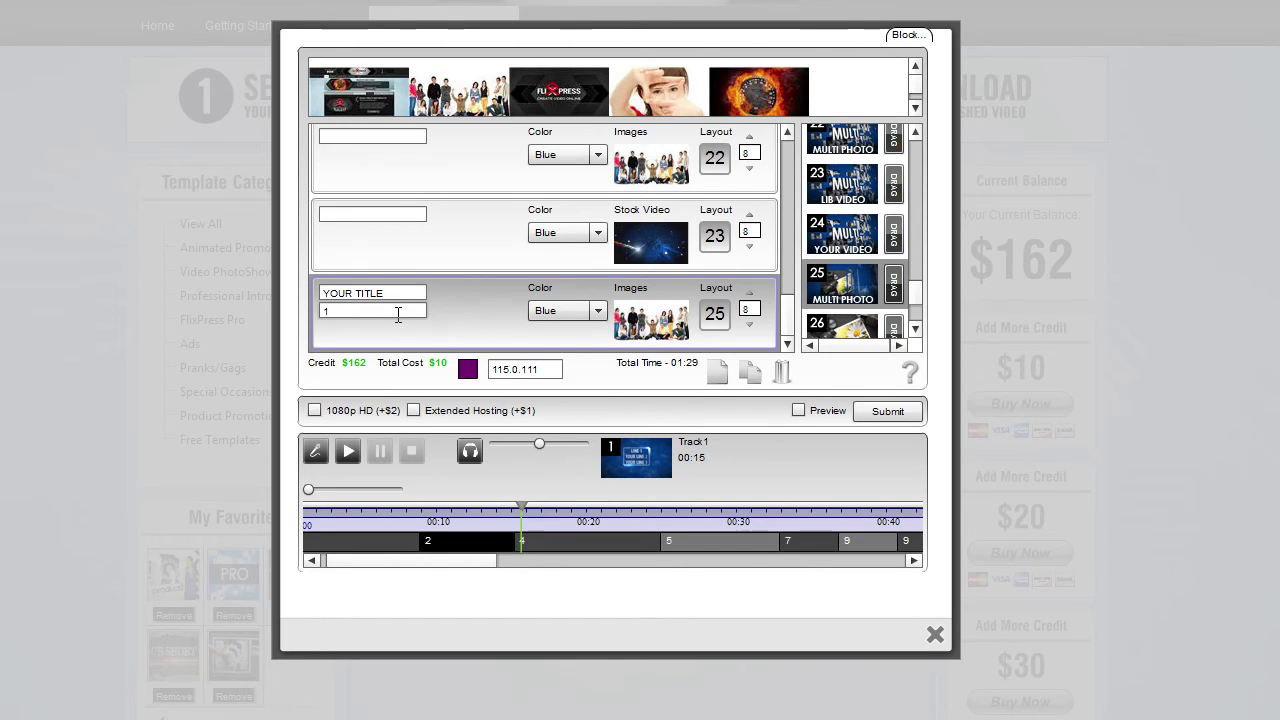
{"action": "type", "text": "4"}
Preview the layout 25 template video.
{"action": "left_click", "coordinate": [855, 288]}
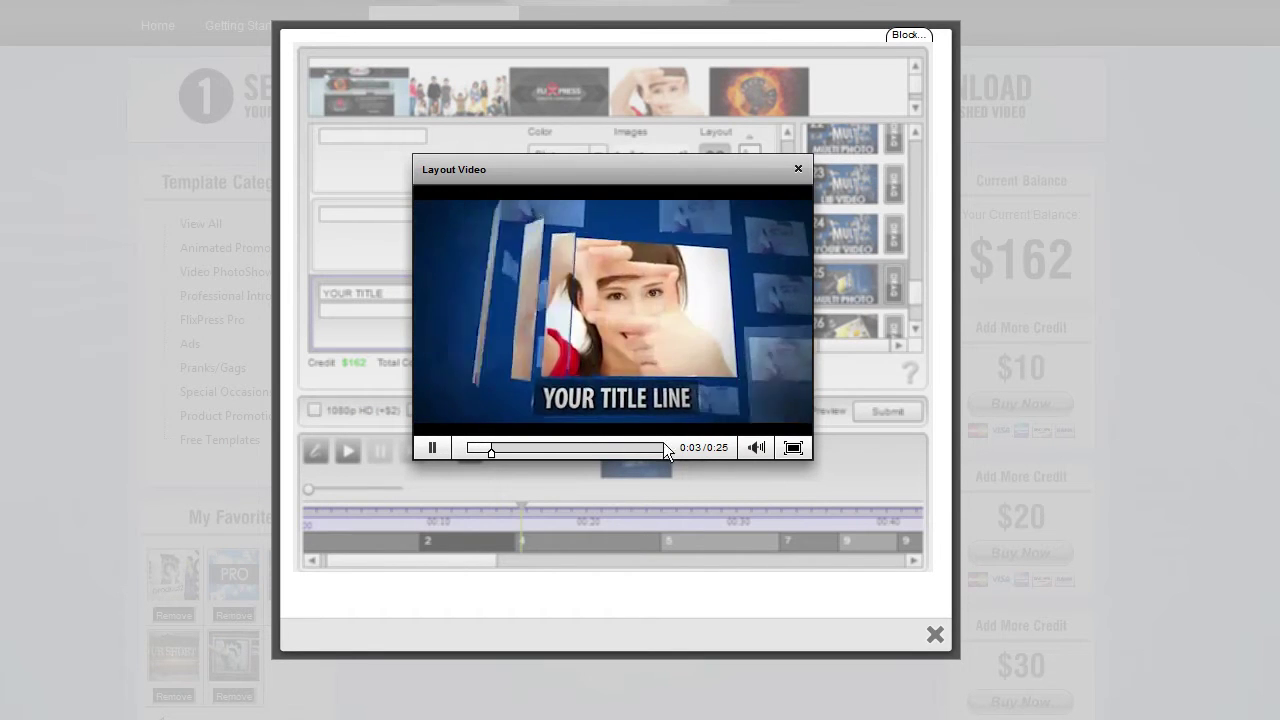
{"action": "left_click", "coordinate": [797, 170]}
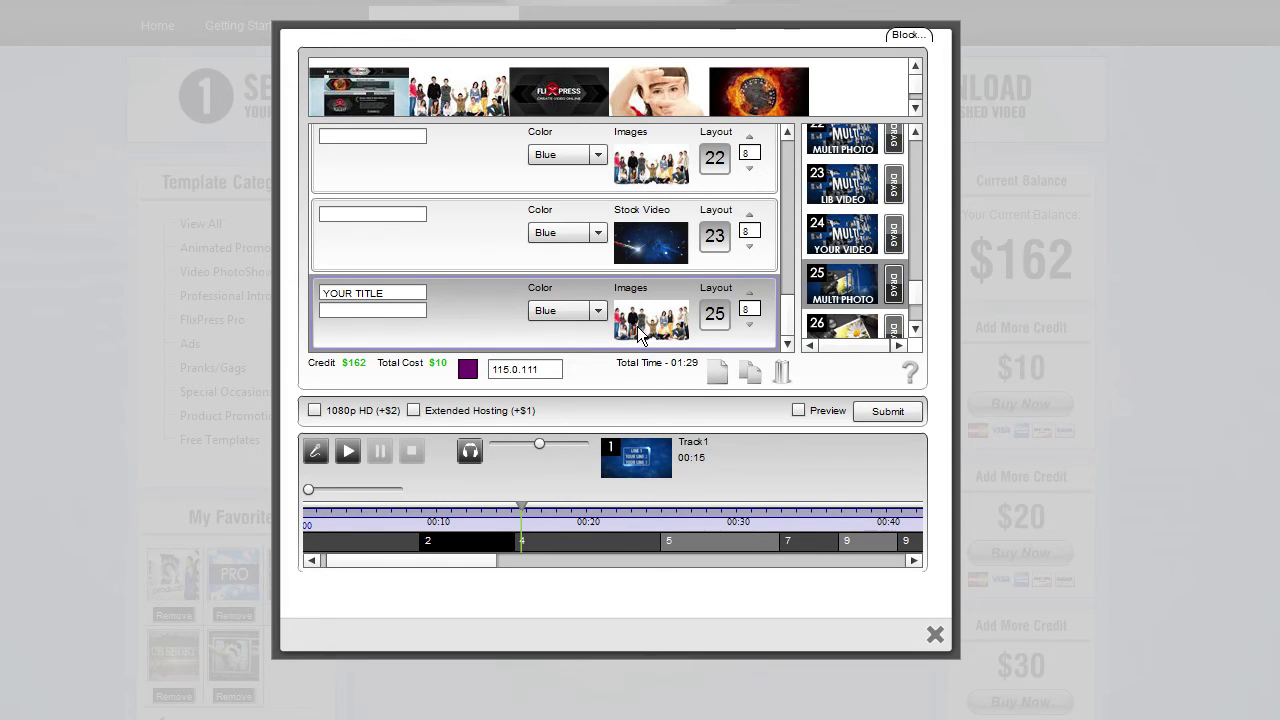
{"action": "left_click_drag", "start_coordinate": [786, 319], "coordinate": [784, 326]}
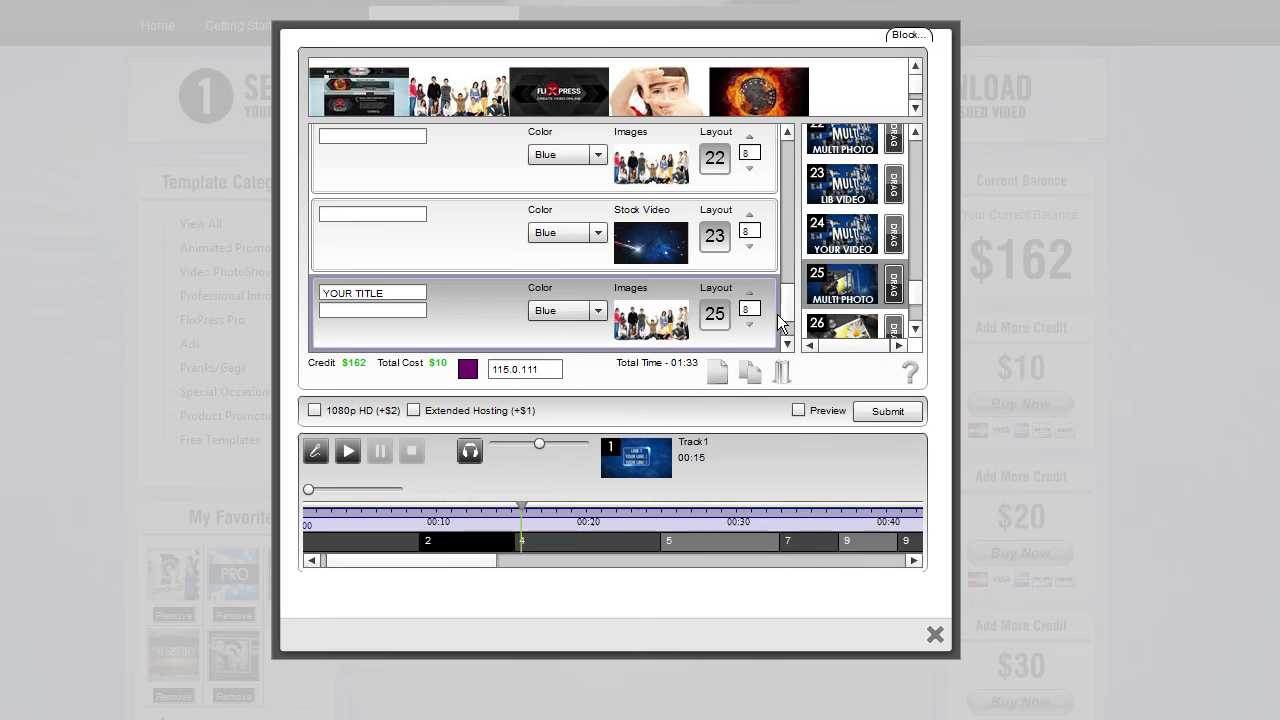
{"action": "left_click_drag", "start_coordinate": [787, 320], "coordinate": [790, 340]}
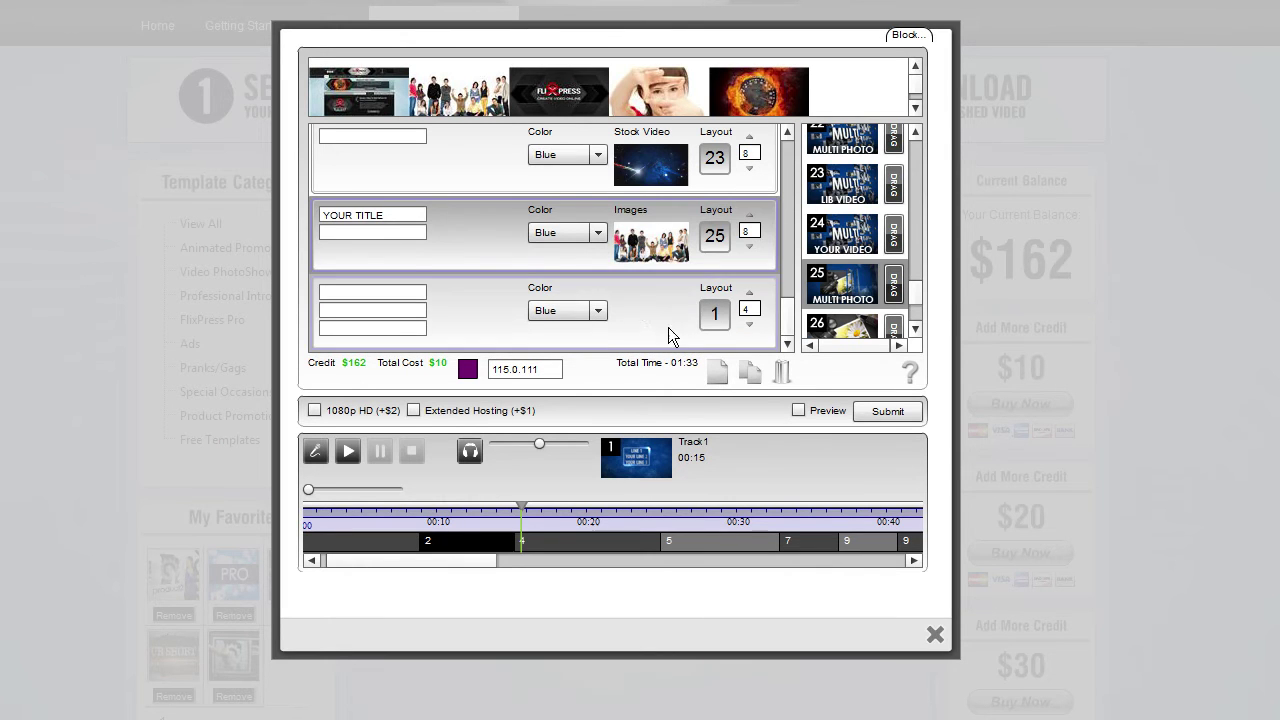
{"action": "scroll", "coordinate": [920, 298], "scroll_direction": "up", "scroll_amount": 1}
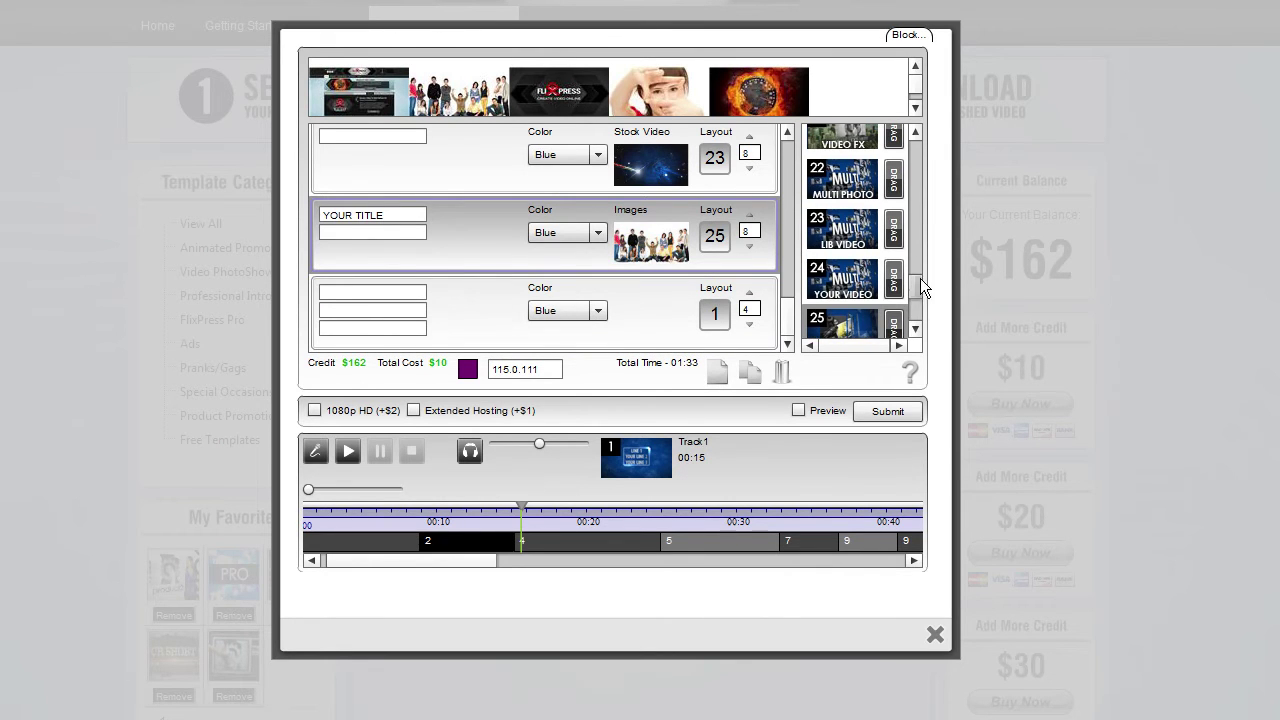
{"action": "left_click", "coordinate": [866, 177]}
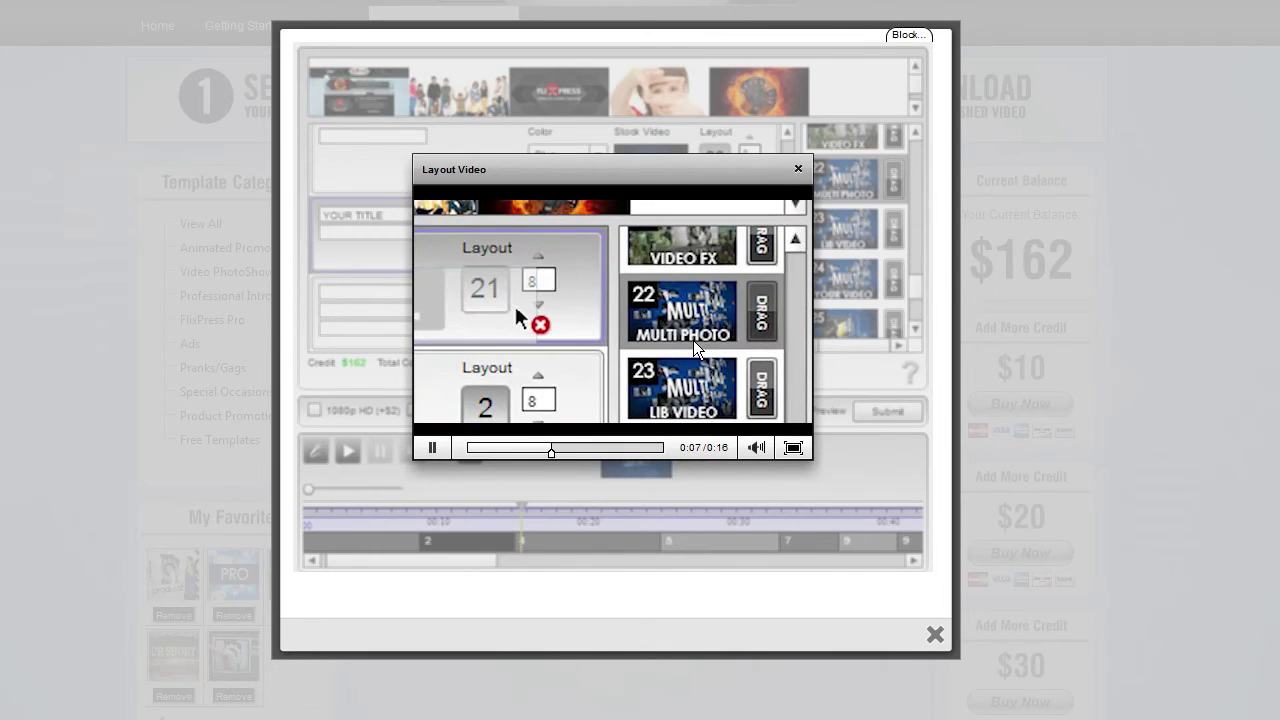
{"action": "left_click", "coordinate": [471, 448]}
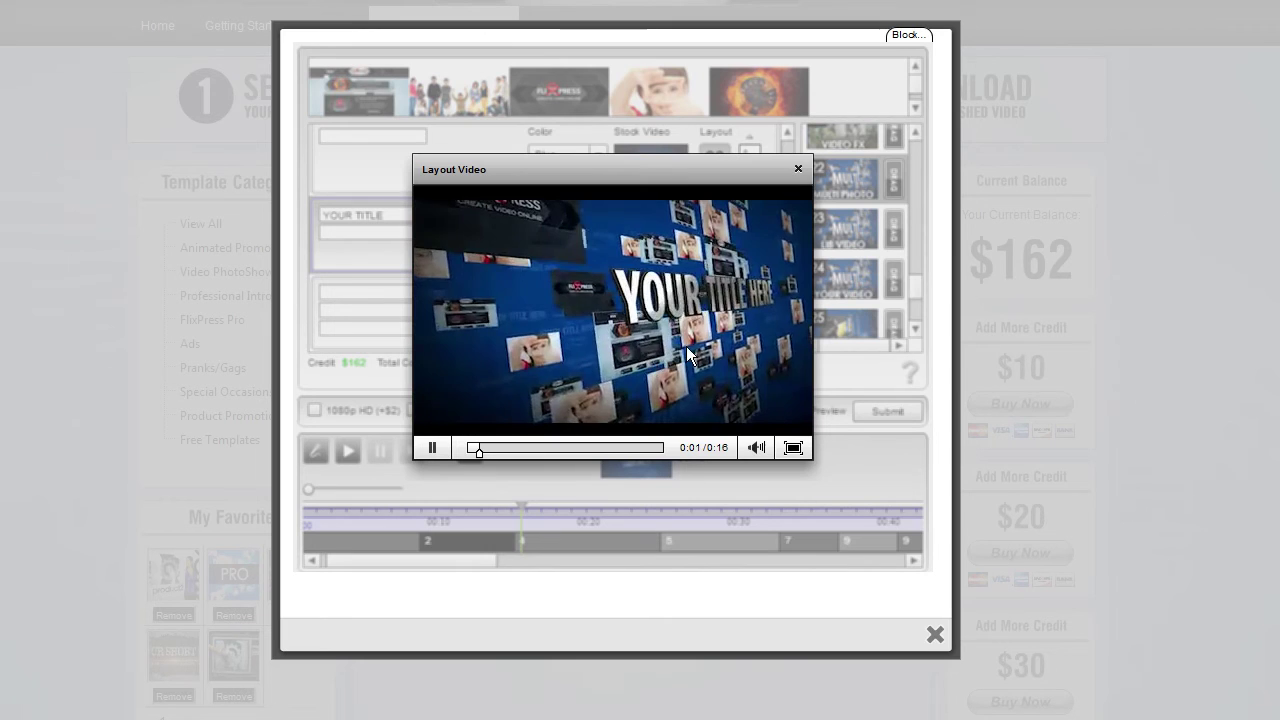
{"action": "left_click", "coordinate": [431, 445]}
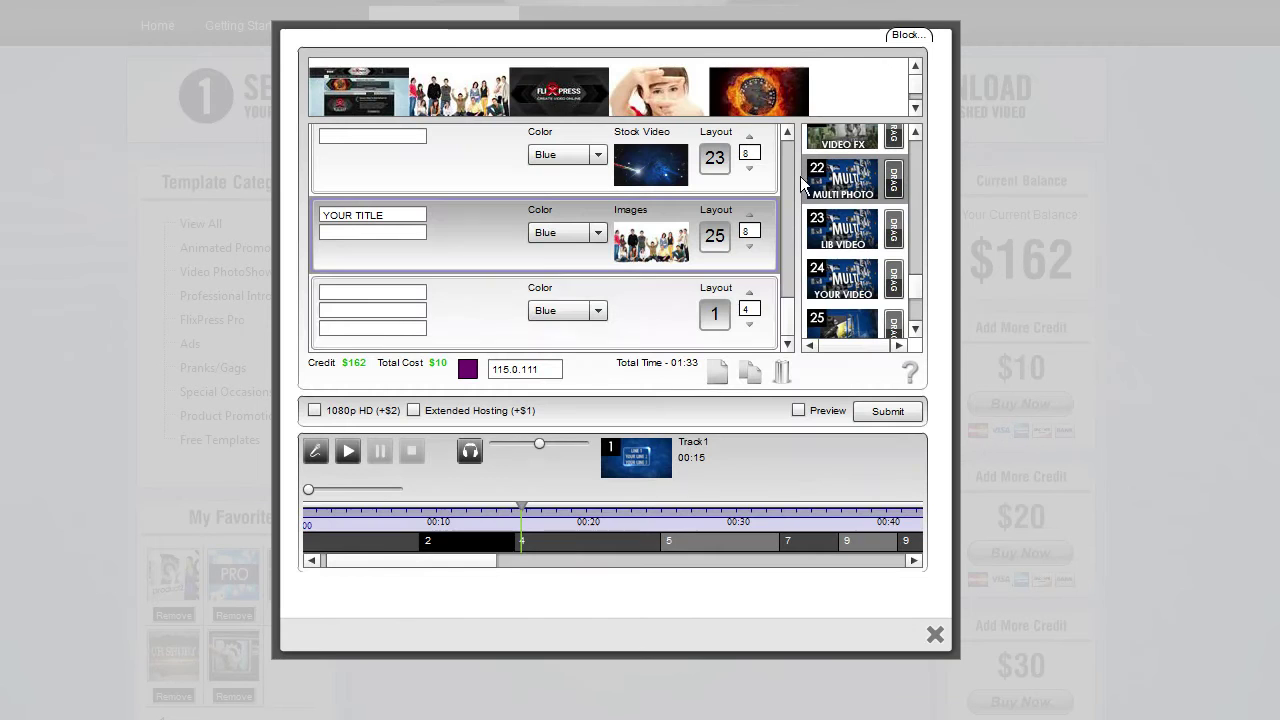
{"action": "left_click", "coordinate": [798, 169]}
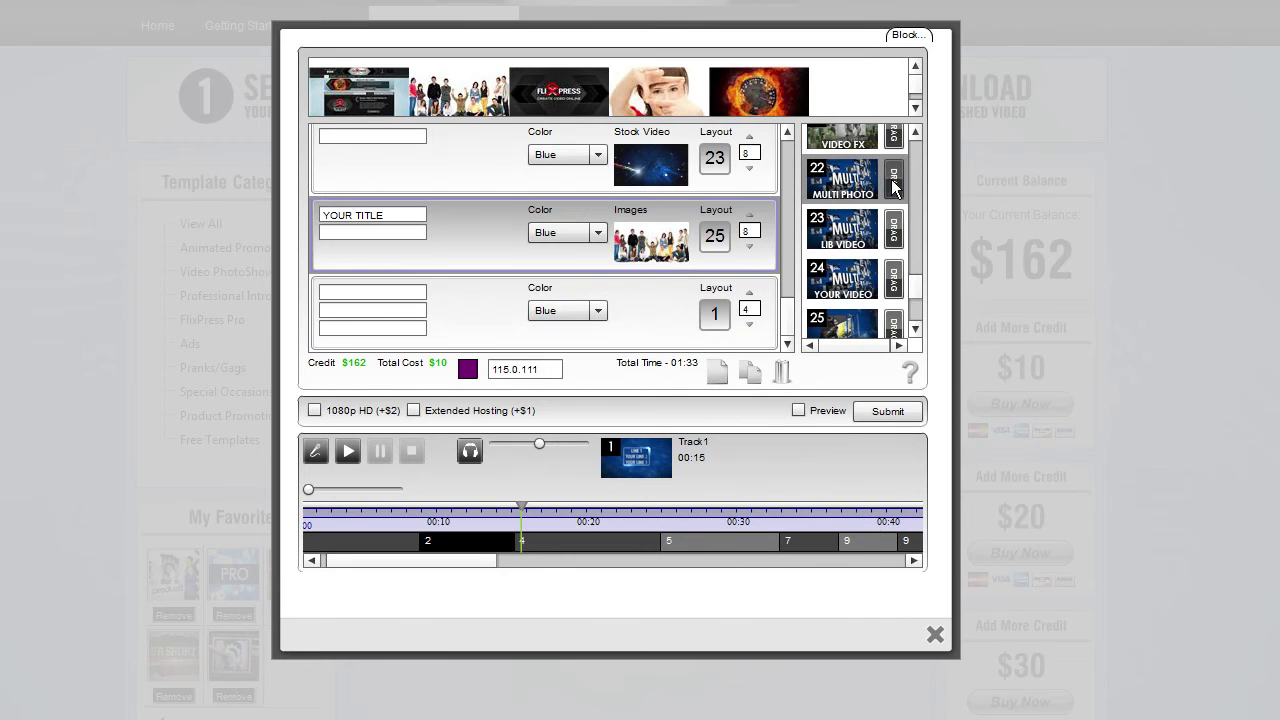
Apply layout 22 to the third scene with the web page, woman, fire and FlixPress logo images.
{"action": "left_click_drag", "start_coordinate": [893, 181], "coordinate": [713, 317]}
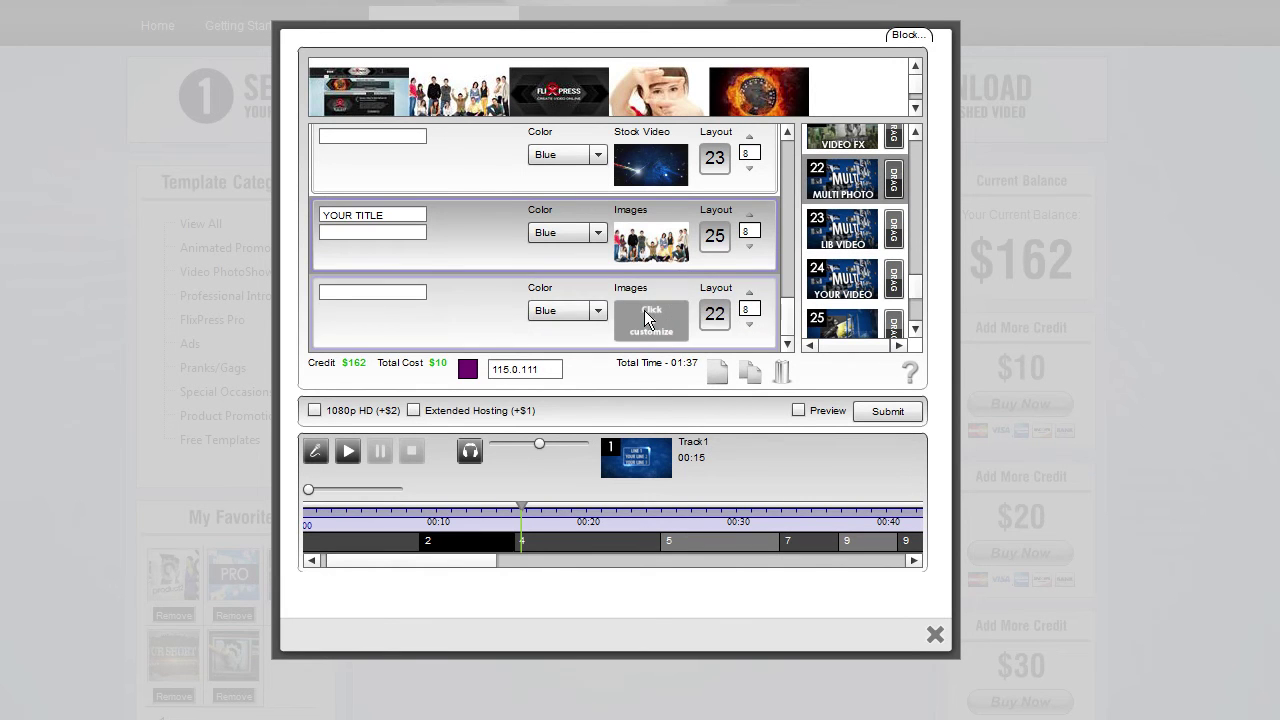
{"action": "left_click_drag", "start_coordinate": [445, 235], "coordinate": [729, 242]}
{"action": "left_click_drag", "start_coordinate": [544, 300], "coordinate": [784, 312]}
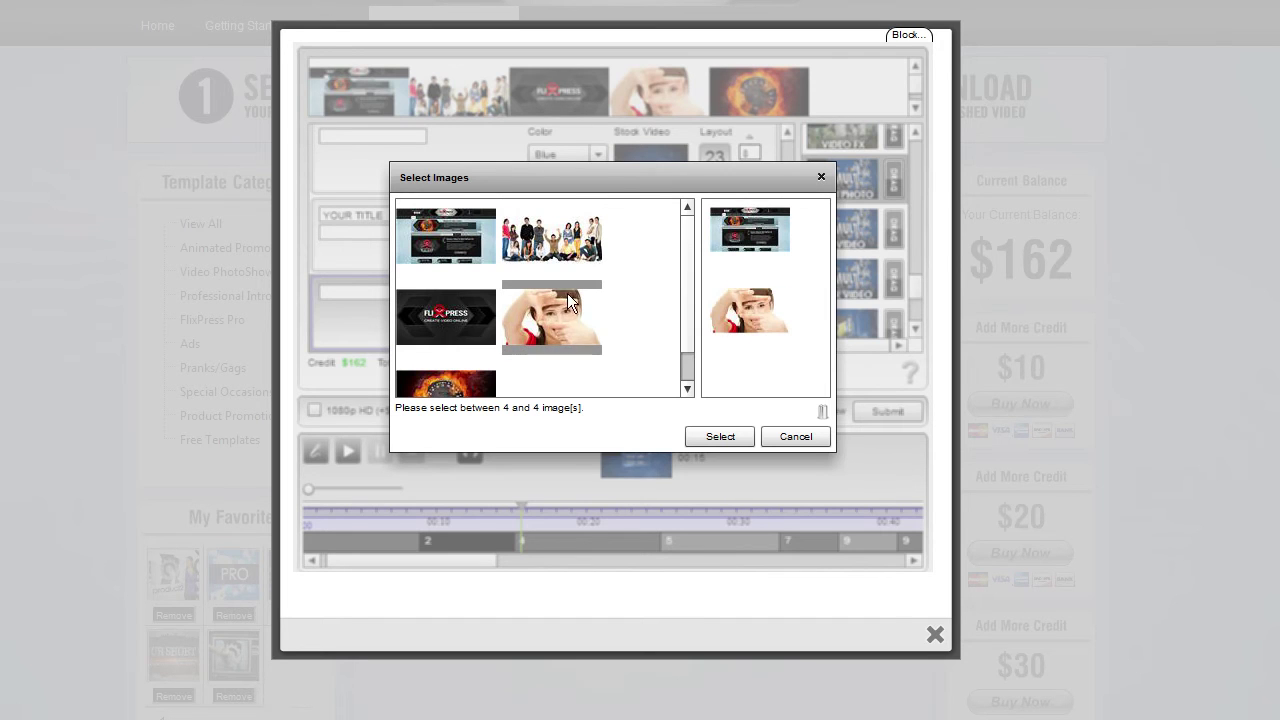
{"action": "left_click_drag", "start_coordinate": [464, 362], "coordinate": [757, 366]}
{"action": "scroll", "coordinate": [684, 323], "scroll_direction": "down", "scroll_amount": 1}
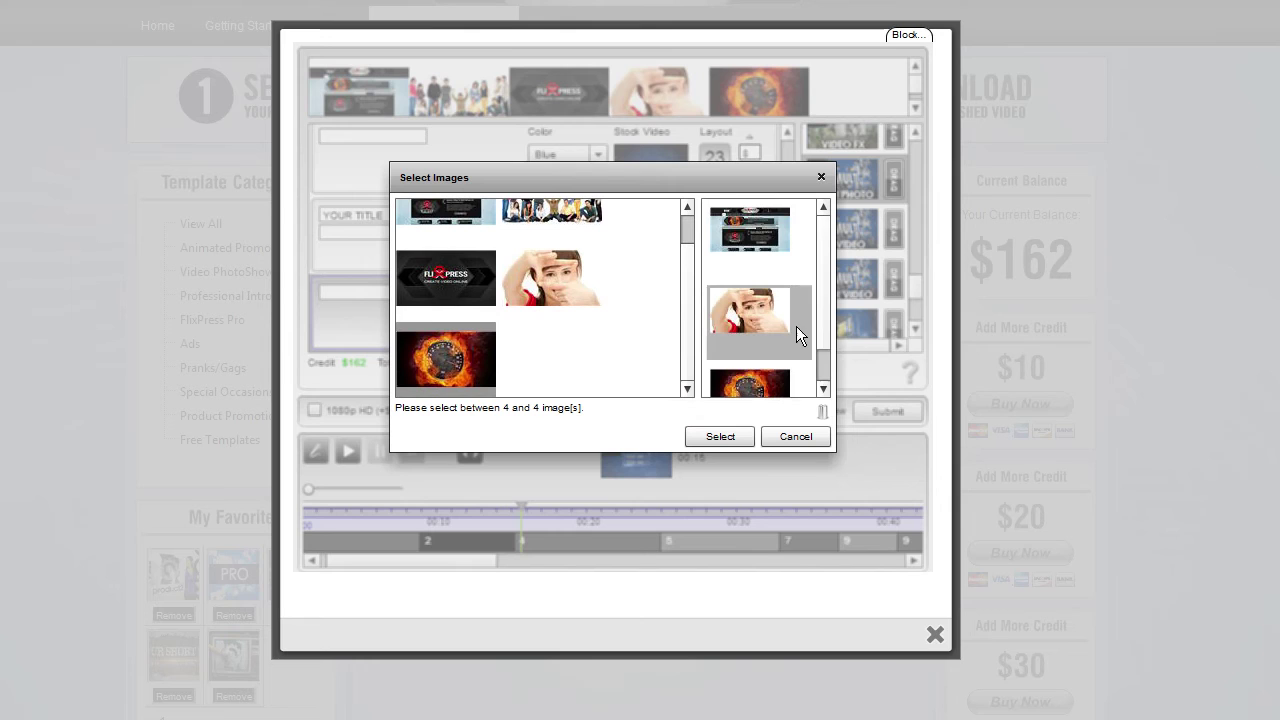
{"action": "scroll", "coordinate": [817, 315], "scroll_direction": "down", "scroll_amount": 1}
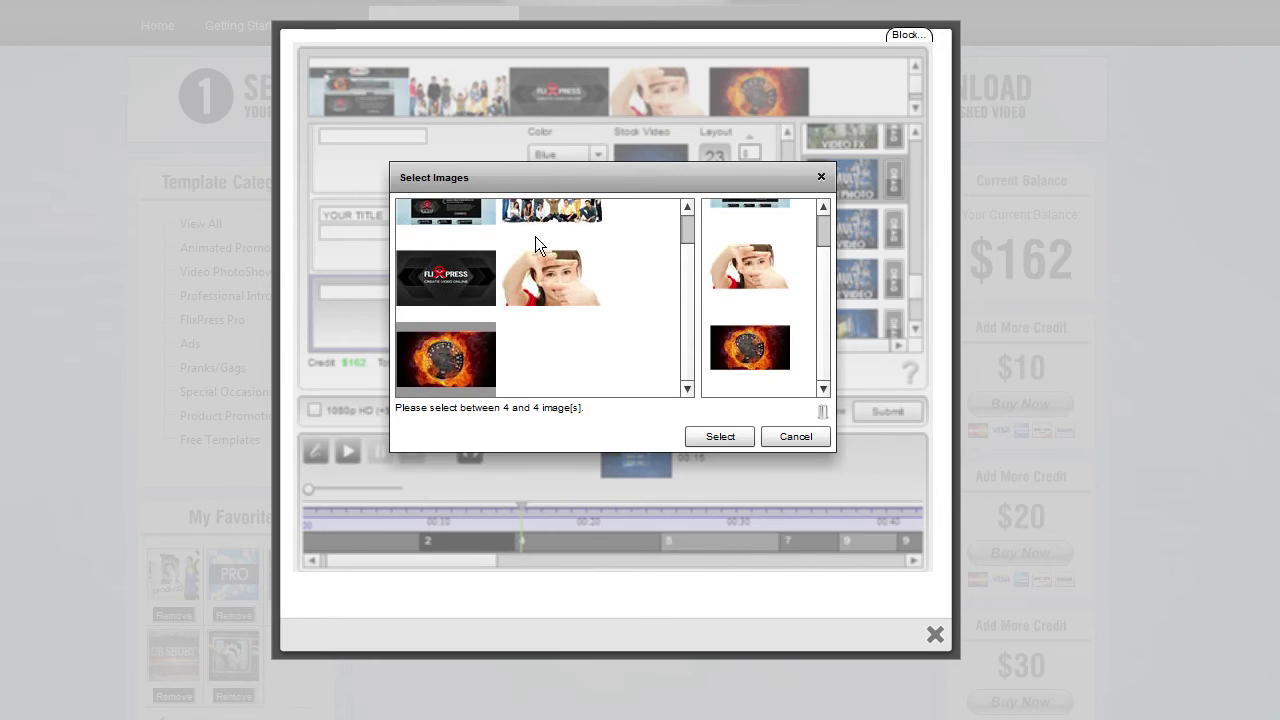
{"action": "left_click_drag", "start_coordinate": [445, 278], "coordinate": [768, 389]}
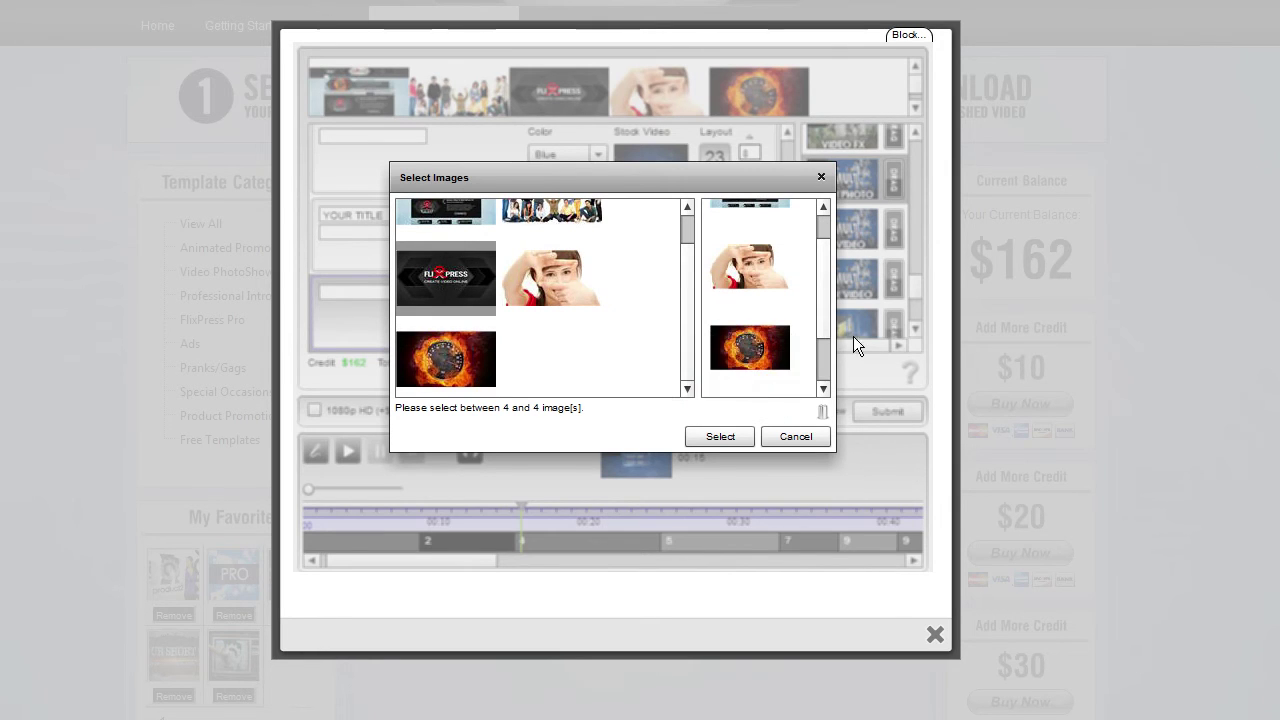
{"action": "left_click_drag", "start_coordinate": [819, 316], "coordinate": [810, 246]}
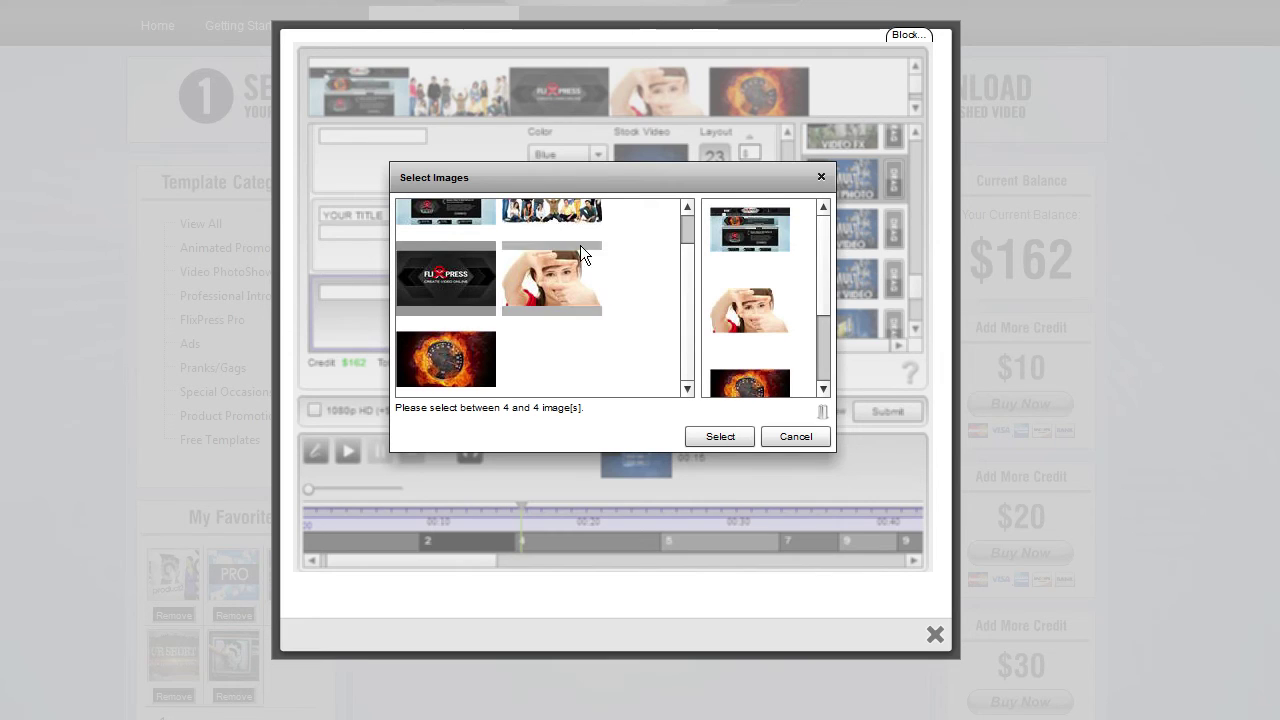
{"action": "left_click", "coordinate": [720, 436]}
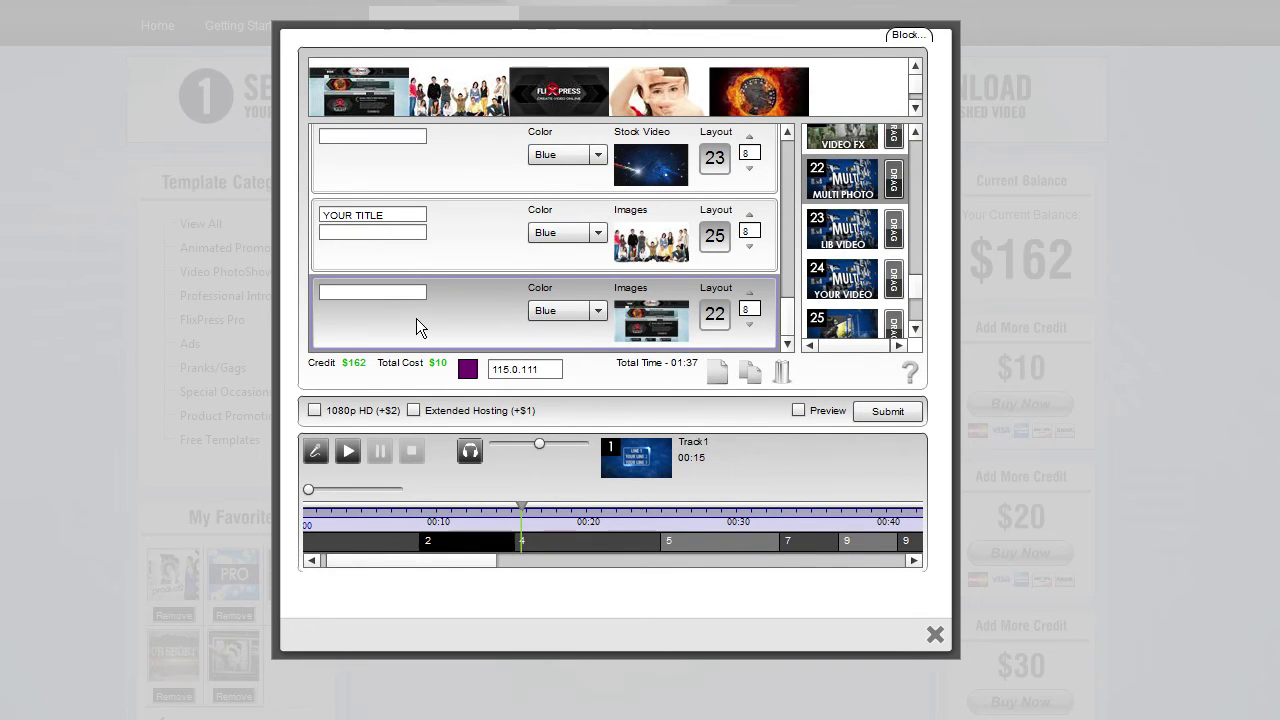
{"action": "left_click", "coordinate": [399, 291]}
Title the layout 22 scene 'YOUR TITLE', add an empty scene, and preview templates 22 and 23.
{"action": "type", "text": "YOUR TI"}
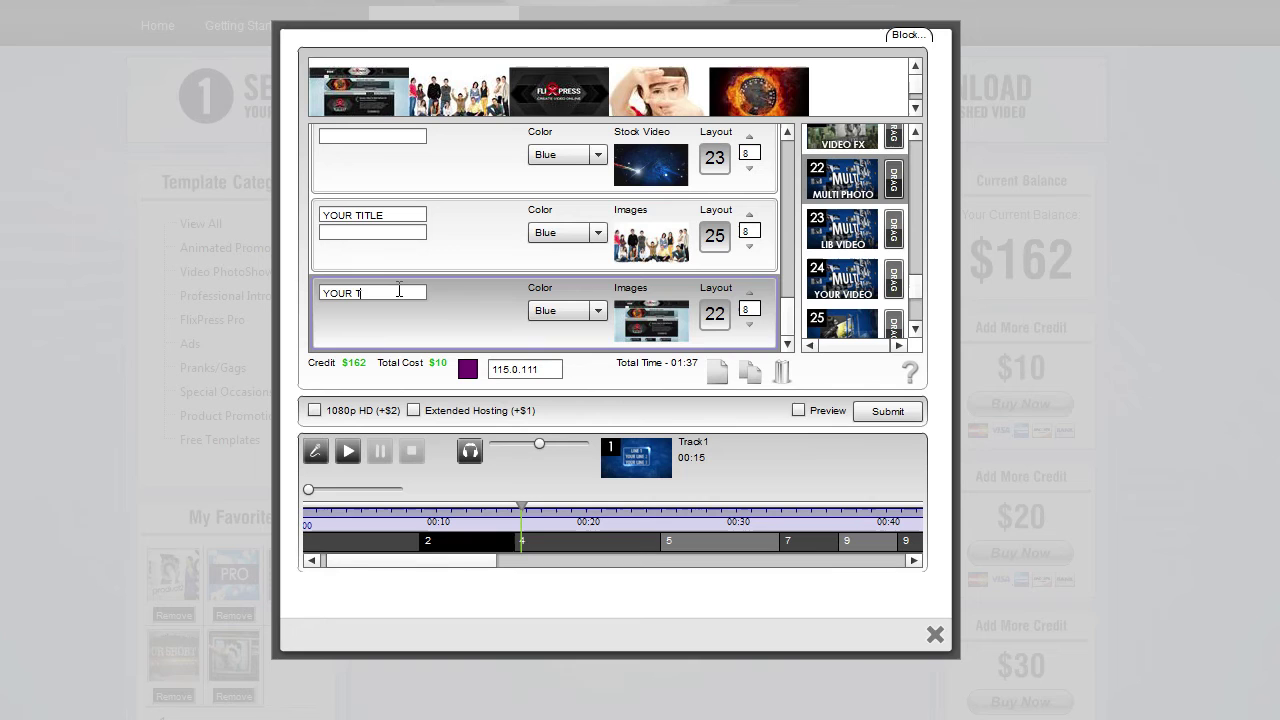
{"action": "type", "text": "TLE"}
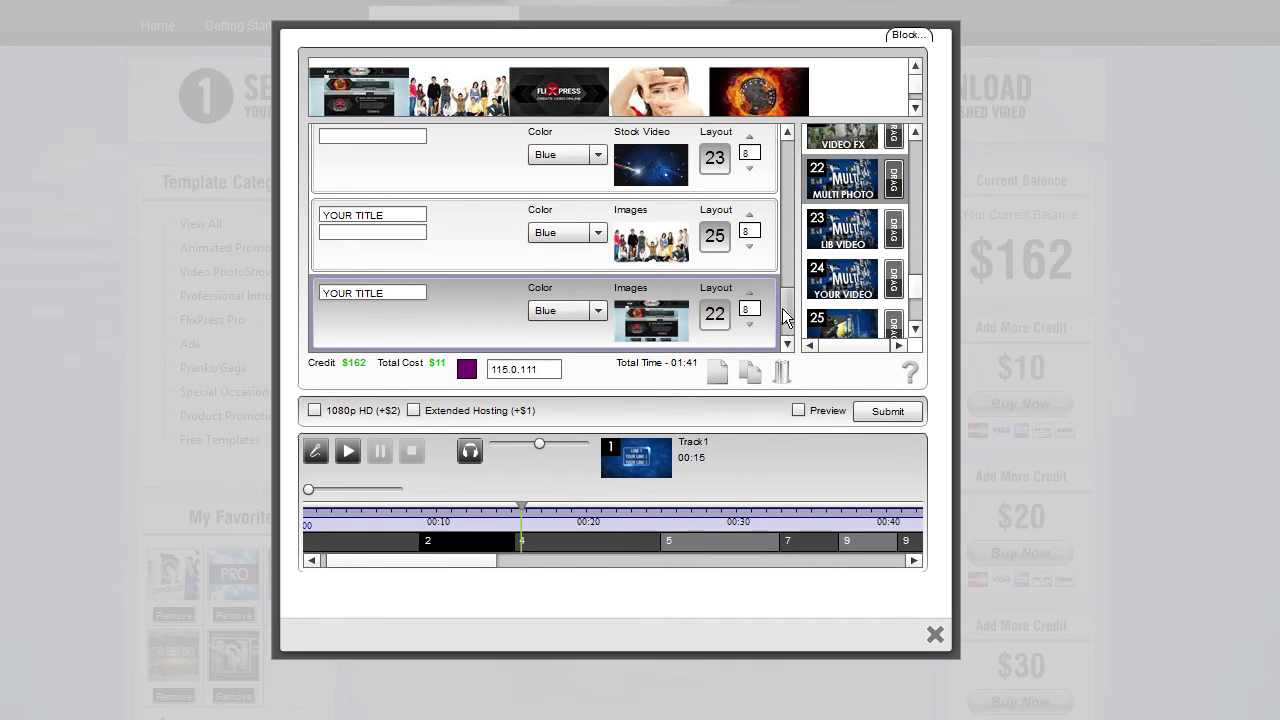
{"action": "left_click", "coordinate": [717, 372]}
{"action": "left_click", "coordinate": [820, 182]}
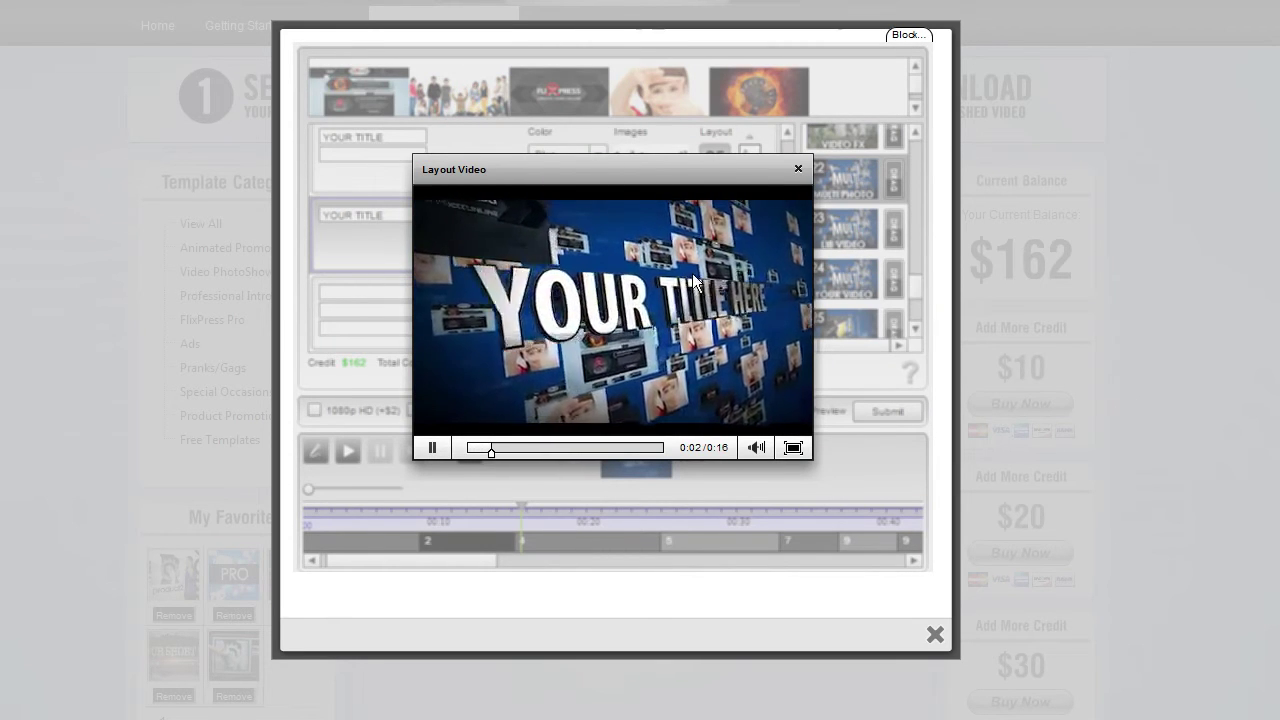
{"action": "left_click", "coordinate": [797, 169]}
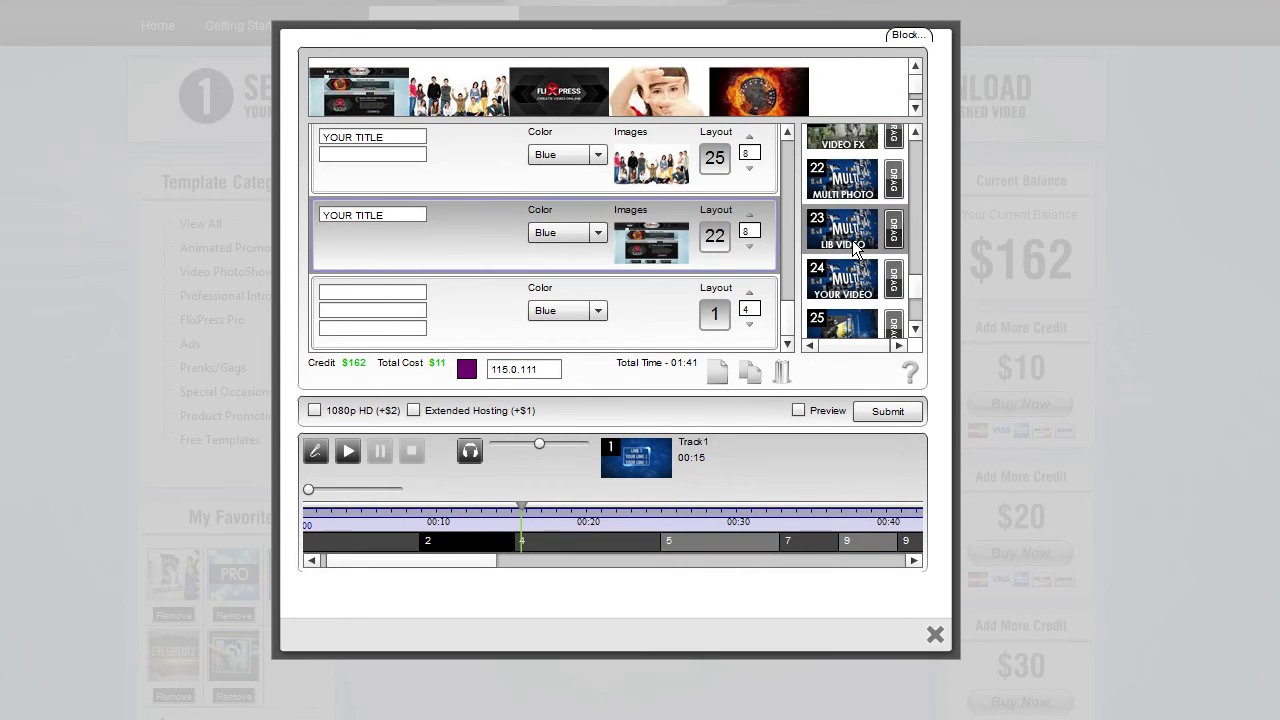
{"action": "left_click", "coordinate": [849, 243]}
{"action": "left_click", "coordinate": [798, 169]}
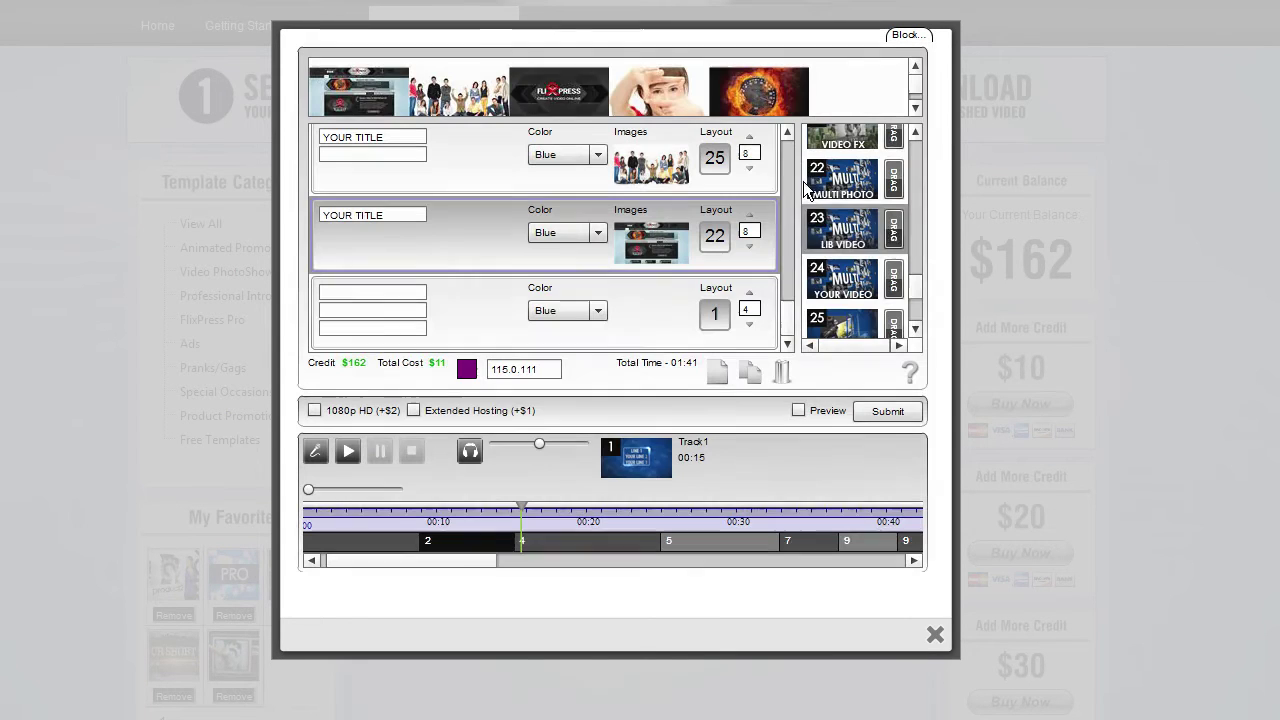
Apply stock-video layout 23 with Slow Motion > BurningObjects clips Burning Obj 1, 2 and 9.
{"action": "left_click_drag", "start_coordinate": [893, 232], "coordinate": [697, 330]}
{"action": "left_click", "coordinate": [680, 320]}
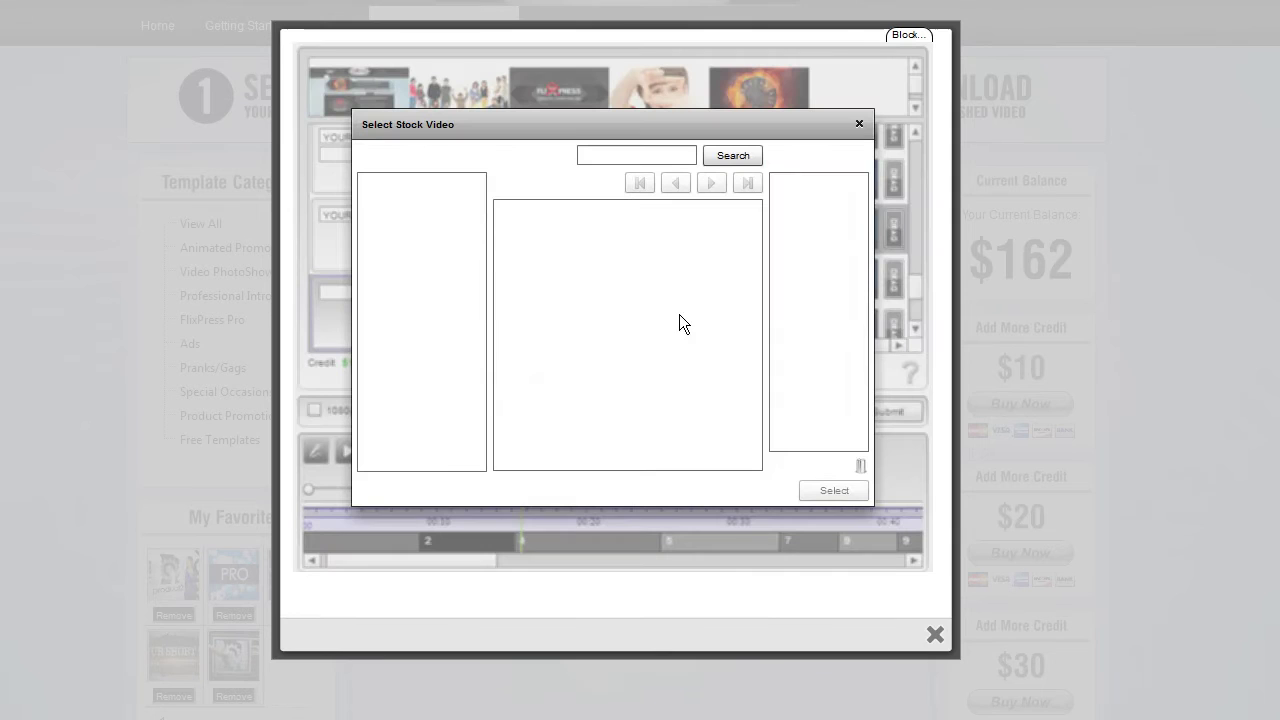
{"action": "left_click", "coordinate": [364, 233]}
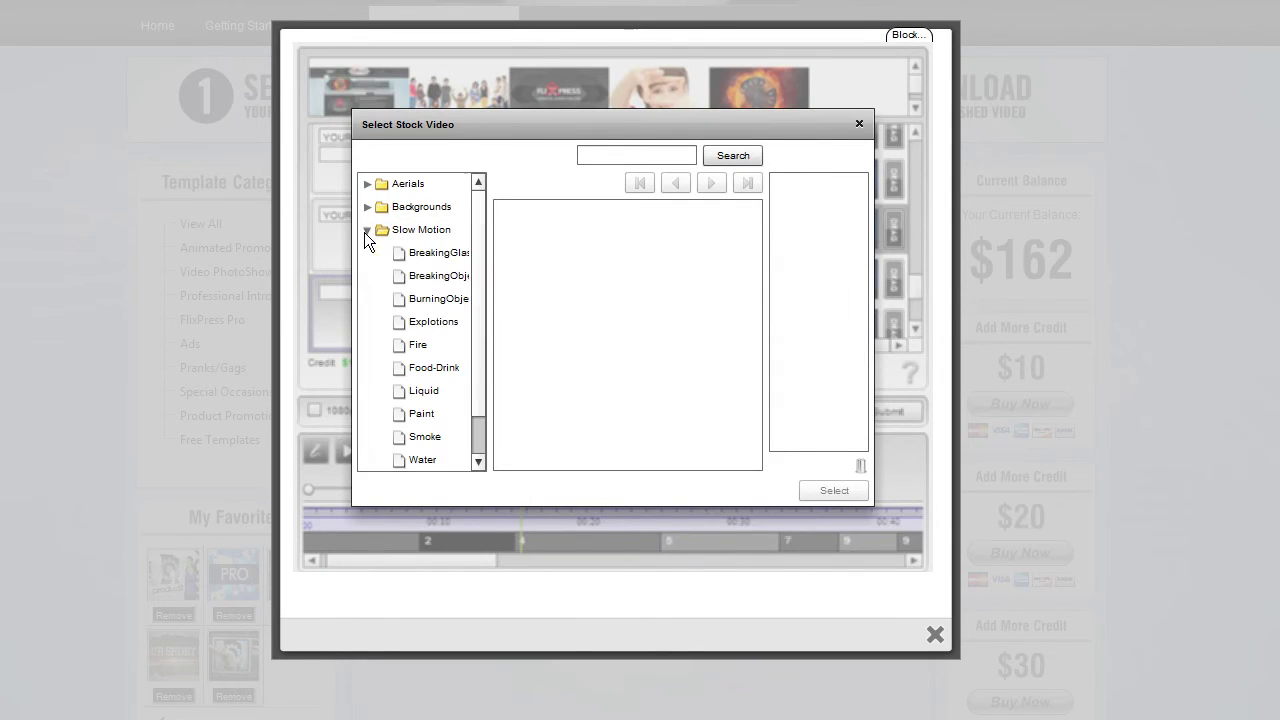
{"action": "left_click", "coordinate": [455, 280]}
{"action": "left_click", "coordinate": [439, 362]}
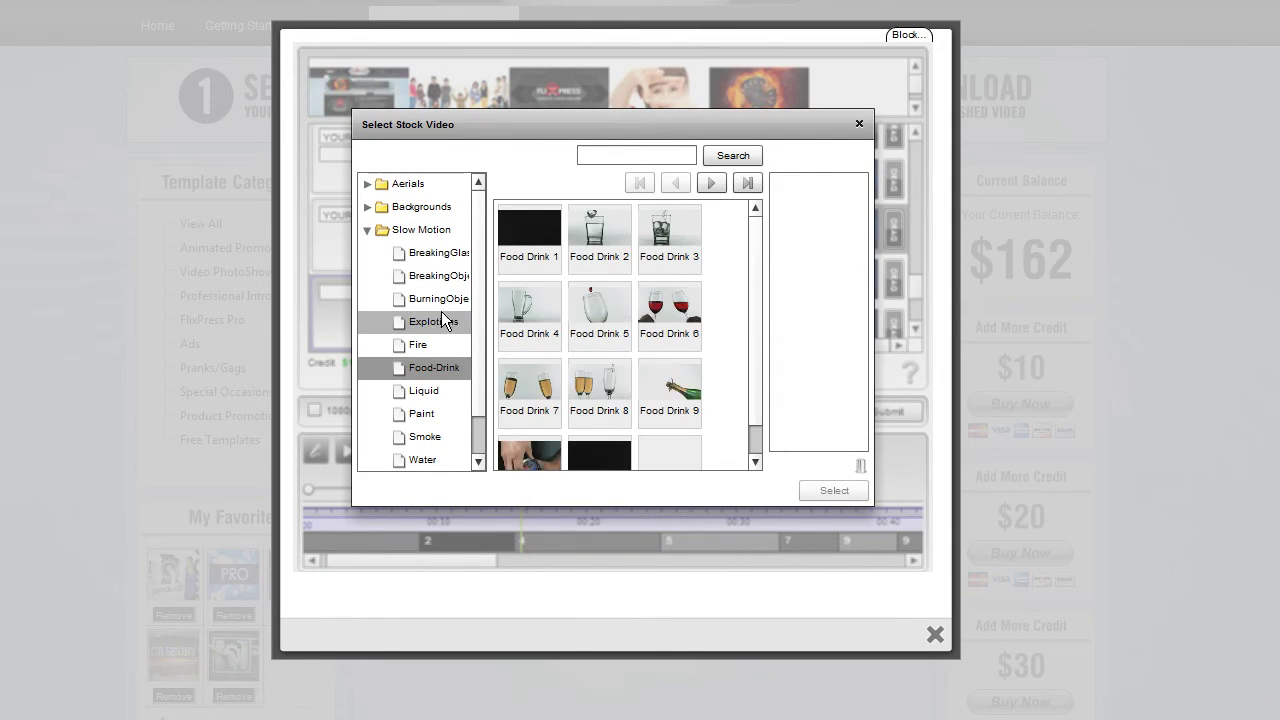
{"action": "left_click", "coordinate": [441, 300]}
{"action": "left_click_drag", "start_coordinate": [529, 235], "coordinate": [820, 258]}
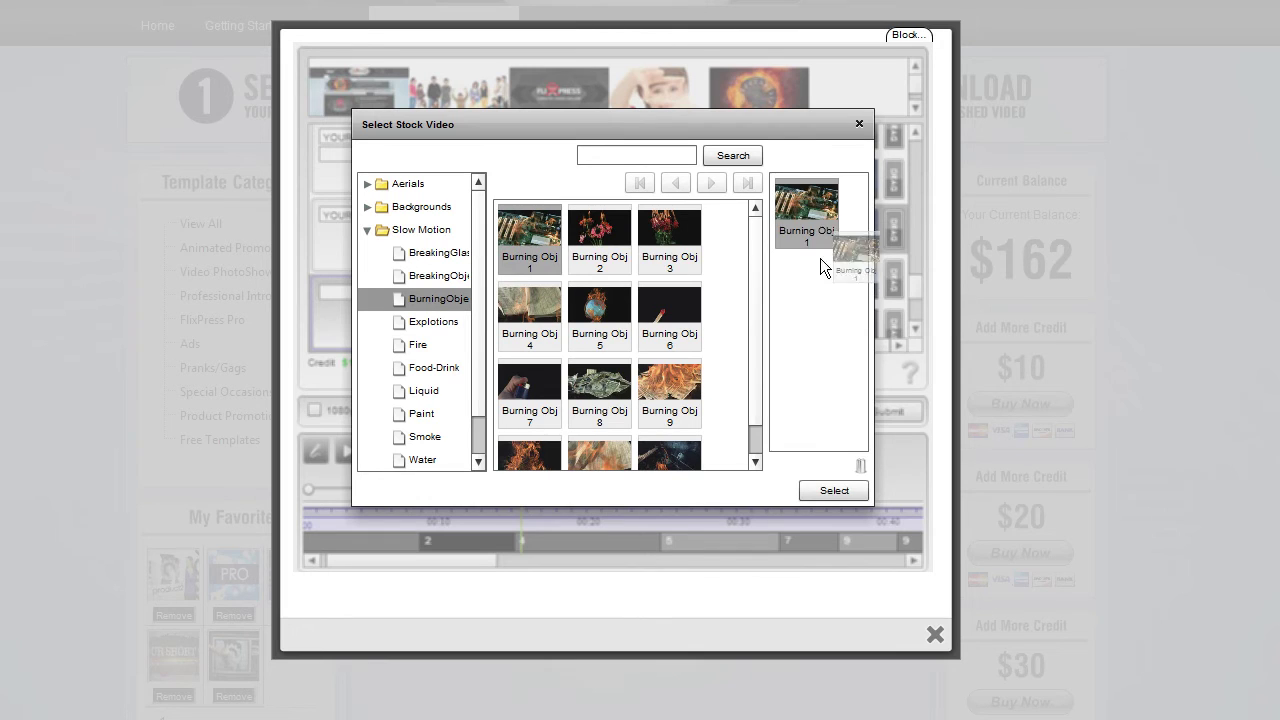
{"action": "left_click_drag", "start_coordinate": [600, 236], "coordinate": [823, 286]}
{"action": "left_click_drag", "start_coordinate": [669, 385], "coordinate": [812, 380]}
{"action": "left_click_drag", "start_coordinate": [667, 410], "coordinate": [826, 392]}
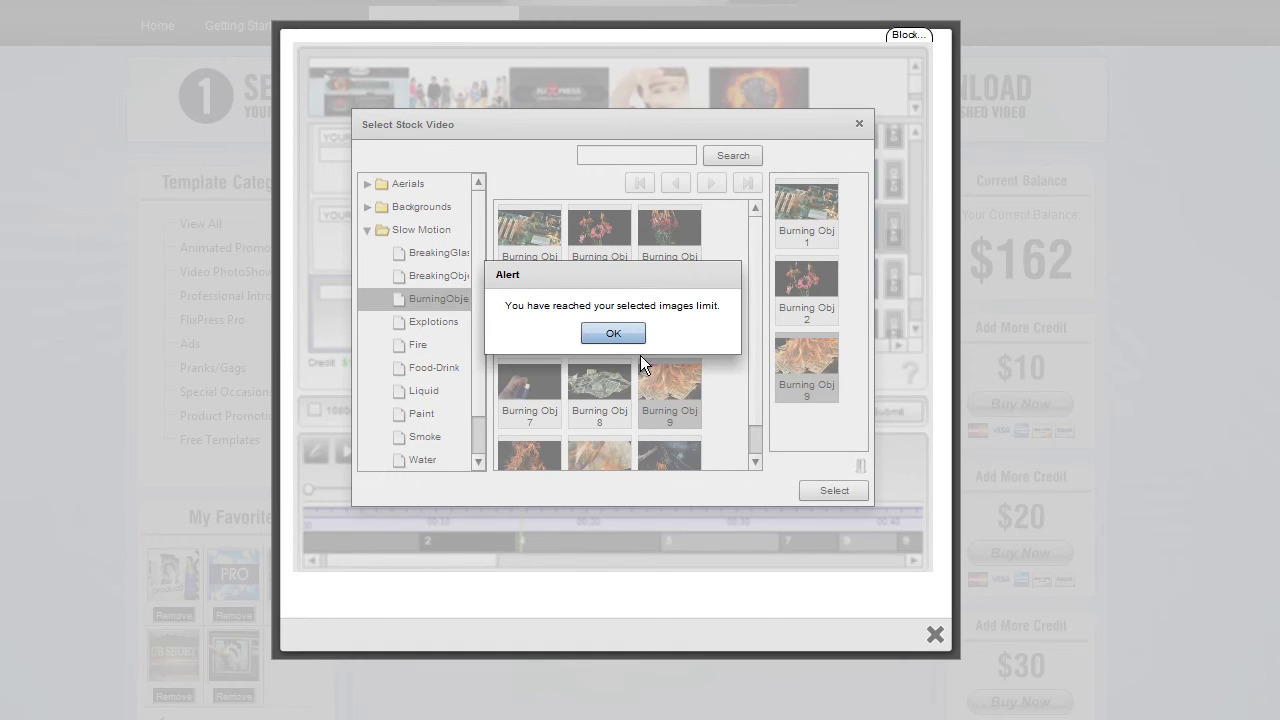
{"action": "left_click", "coordinate": [613, 334]}
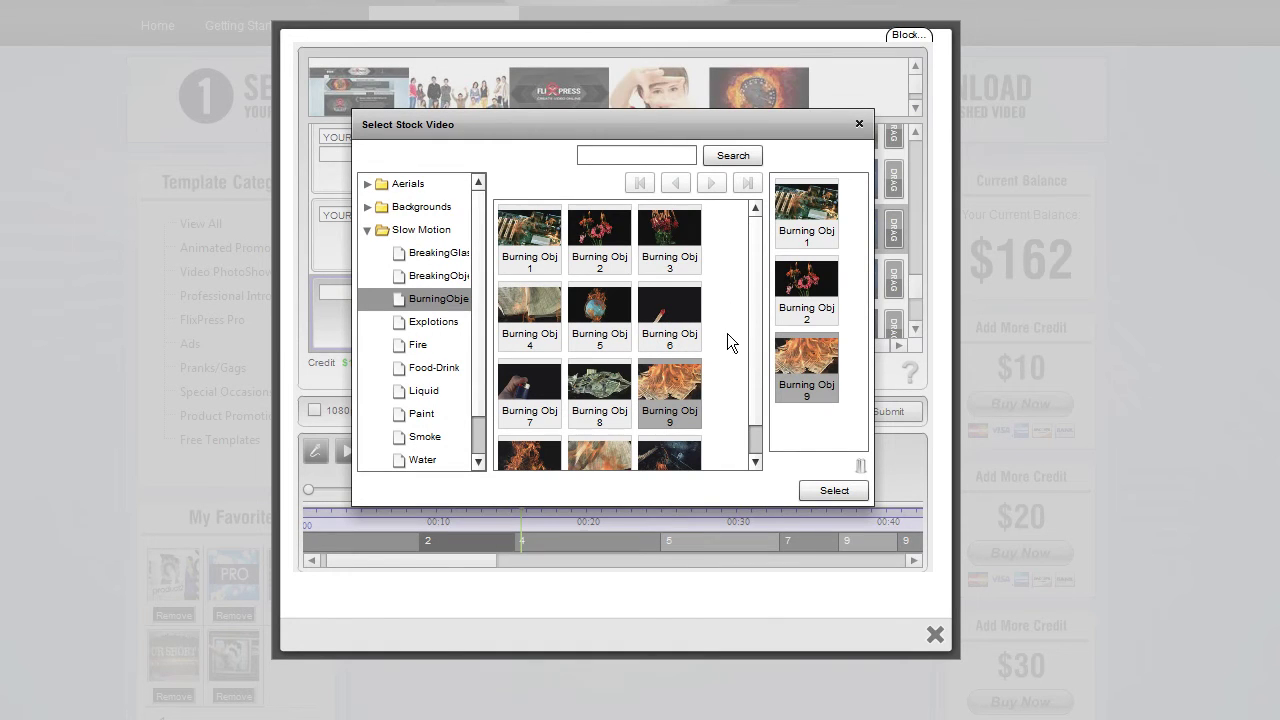
{"action": "left_click", "coordinate": [829, 491]}
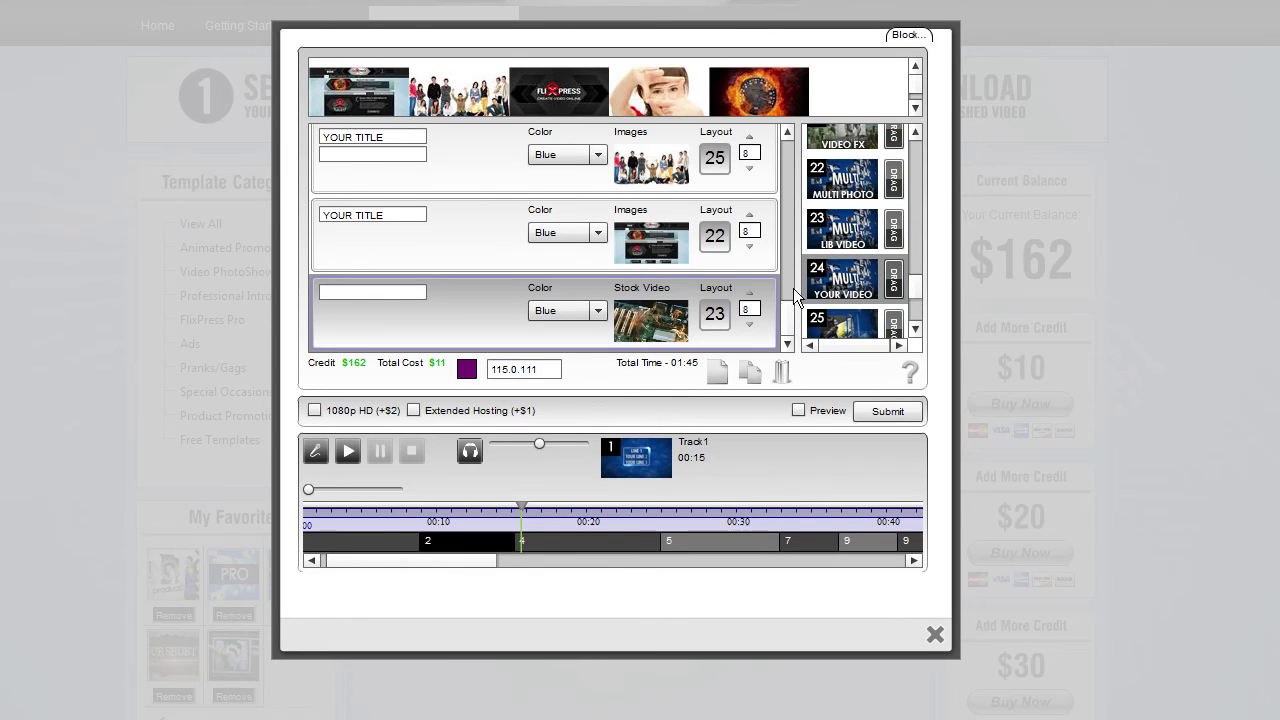
Preview the YOUR VIDEO layout 24 and the PHOTO layout 26.
{"action": "left_click", "coordinate": [855, 286]}
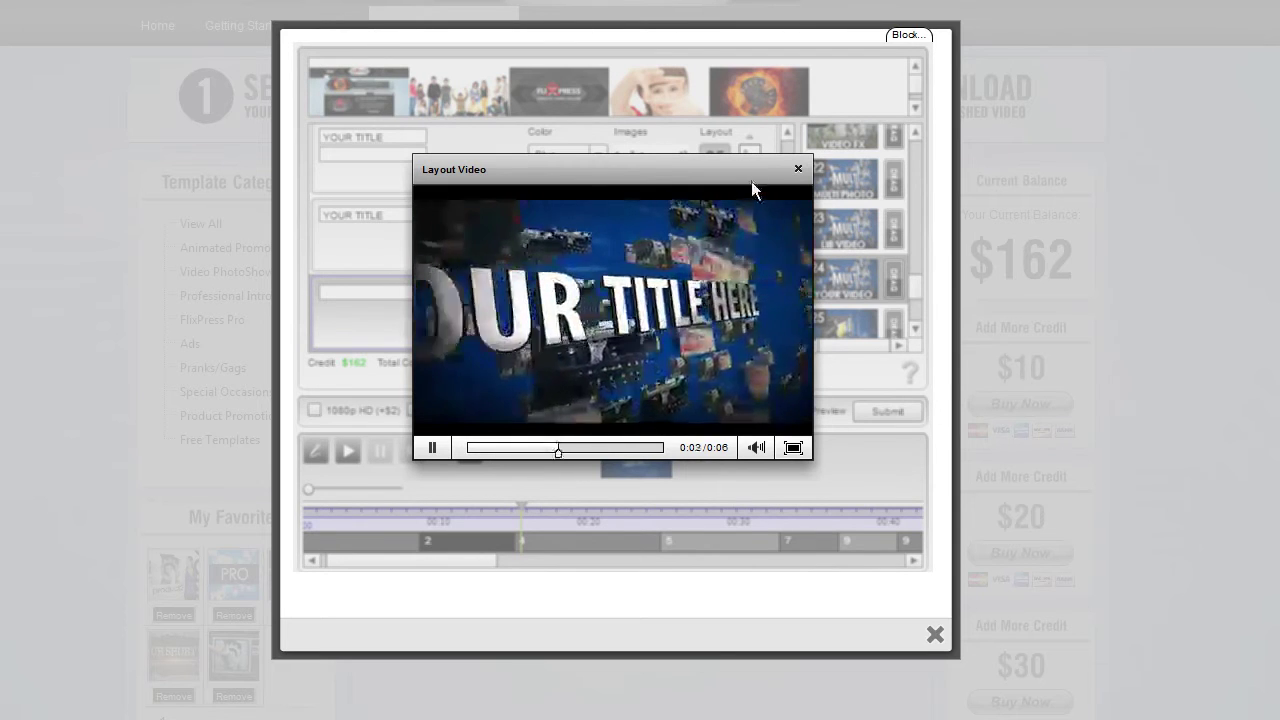
{"action": "left_click", "coordinate": [798, 169]}
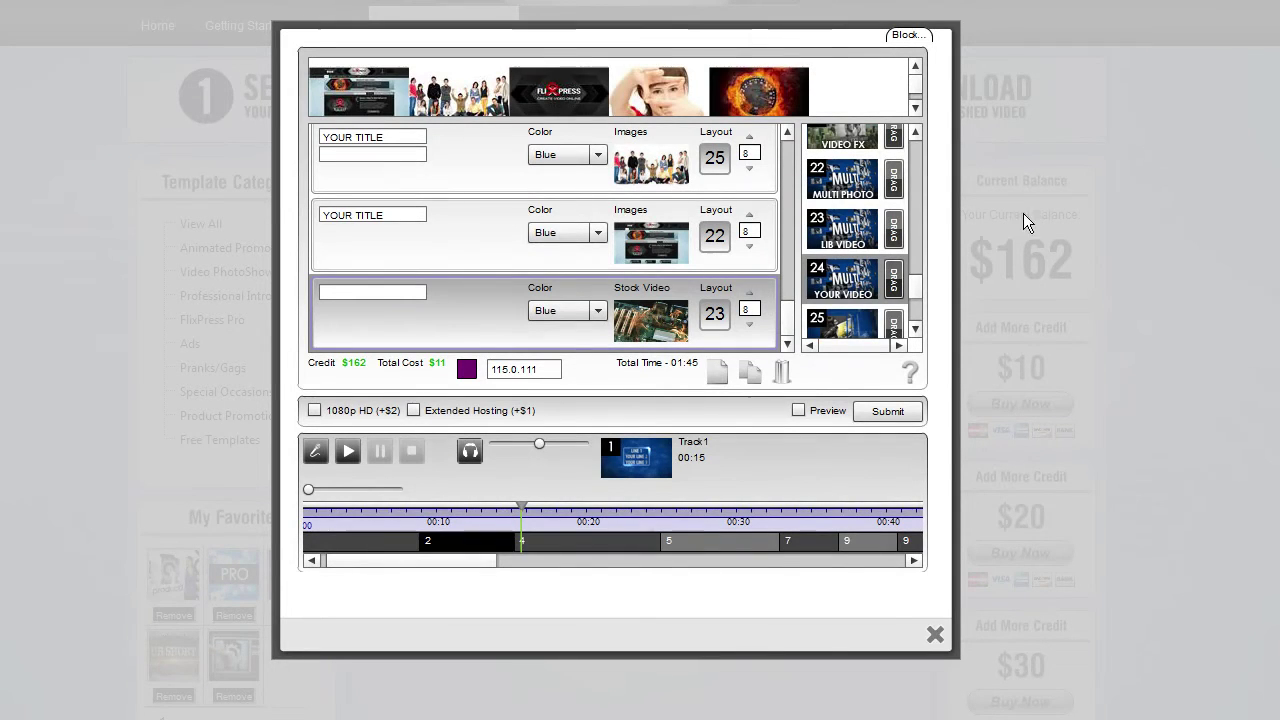
{"action": "scroll", "coordinate": [913, 311], "scroll_direction": "down", "scroll_amount": 3}
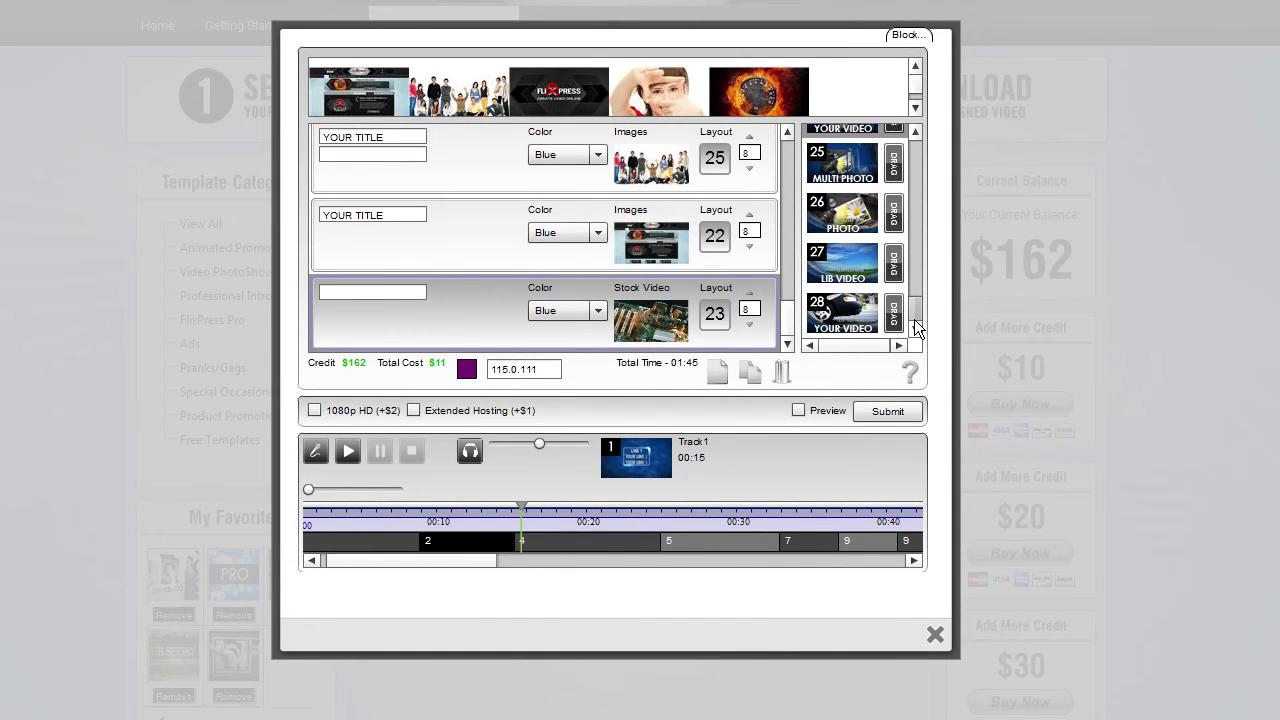
{"action": "left_click", "coordinate": [849, 224]}
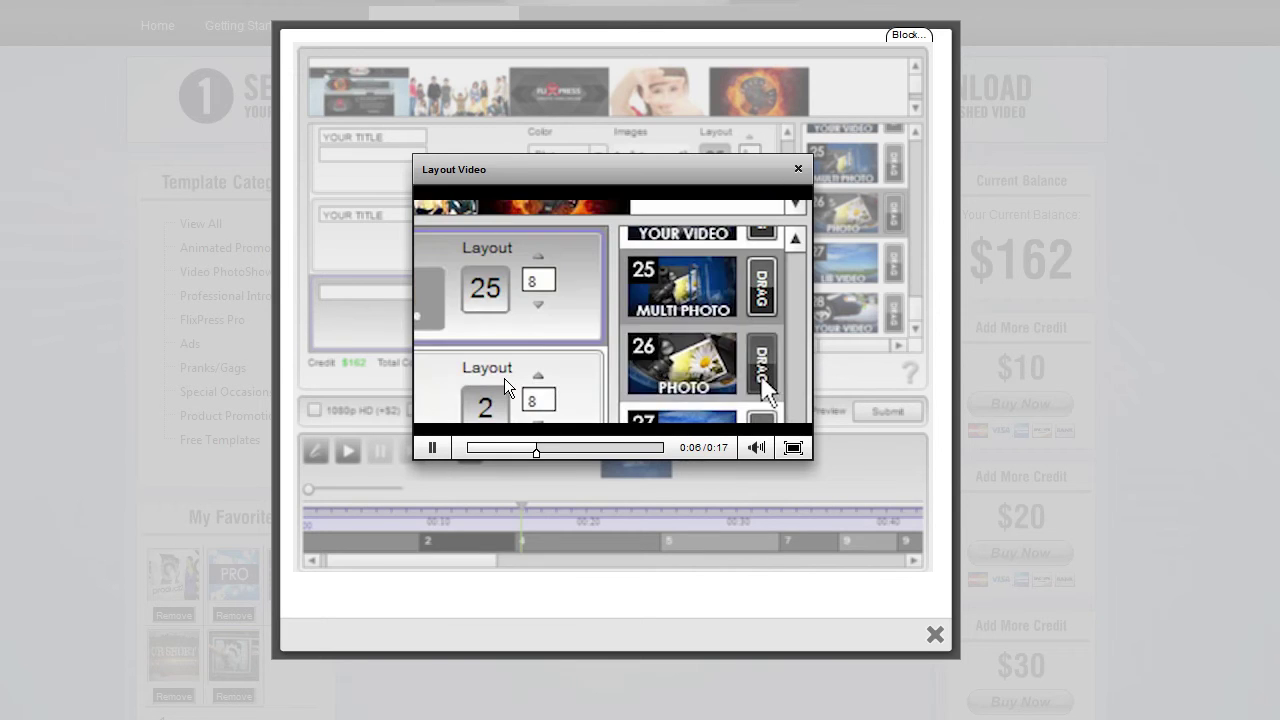
{"action": "left_click", "coordinate": [798, 169]}
Apply PHOTO layout 26 to the third scene and place the group photo in it.
{"action": "left_click_drag", "start_coordinate": [843, 229], "coordinate": [712, 311]}
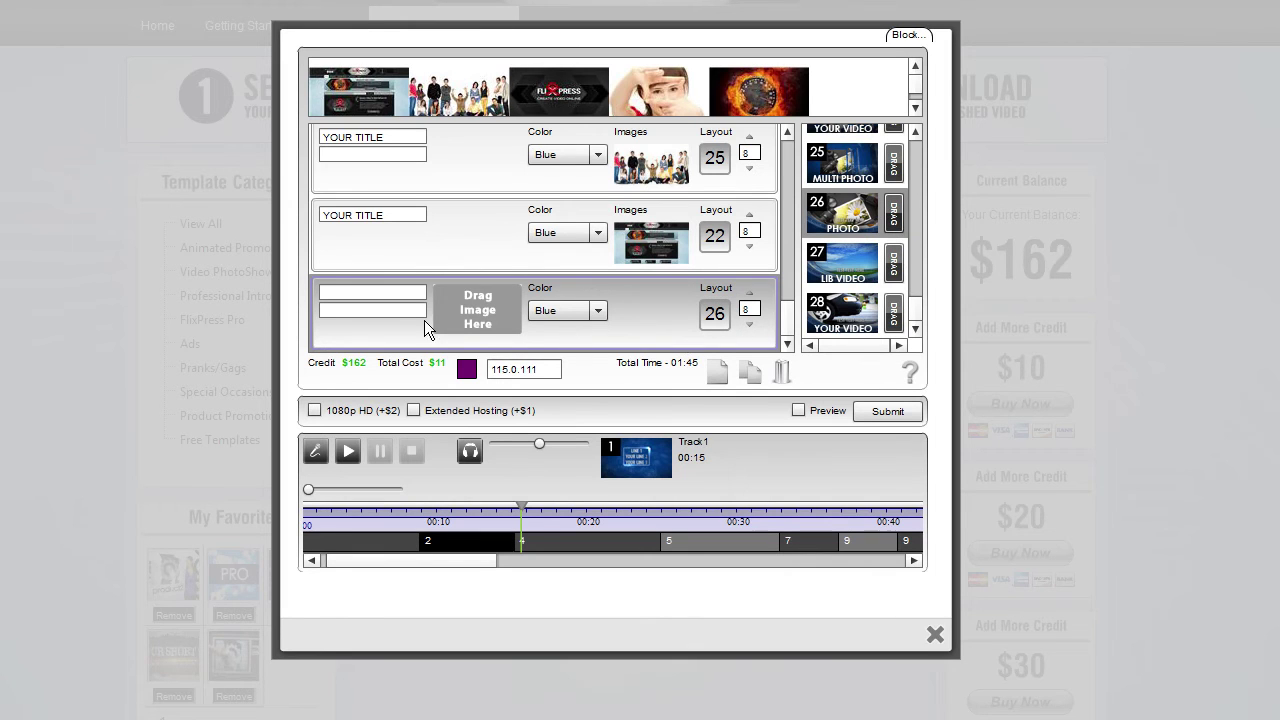
{"action": "left_click_drag", "start_coordinate": [468, 95], "coordinate": [480, 302]}
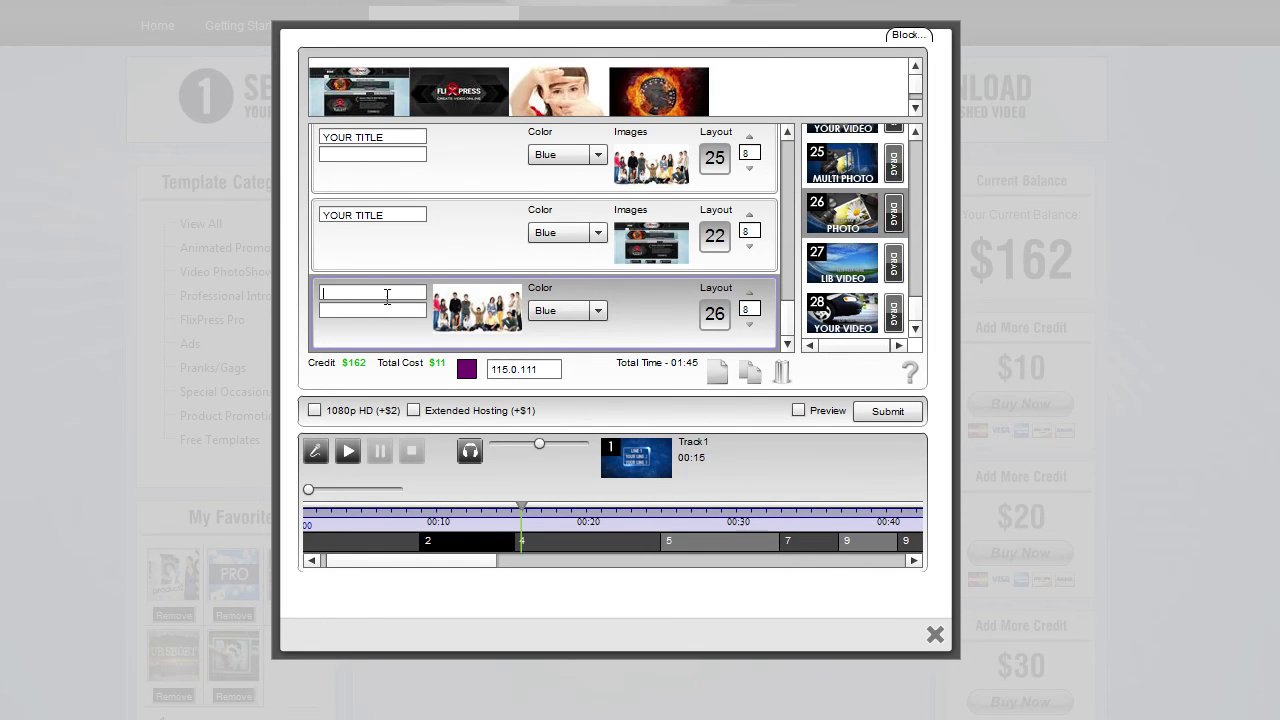
{"action": "left_click", "coordinate": [336, 314]}
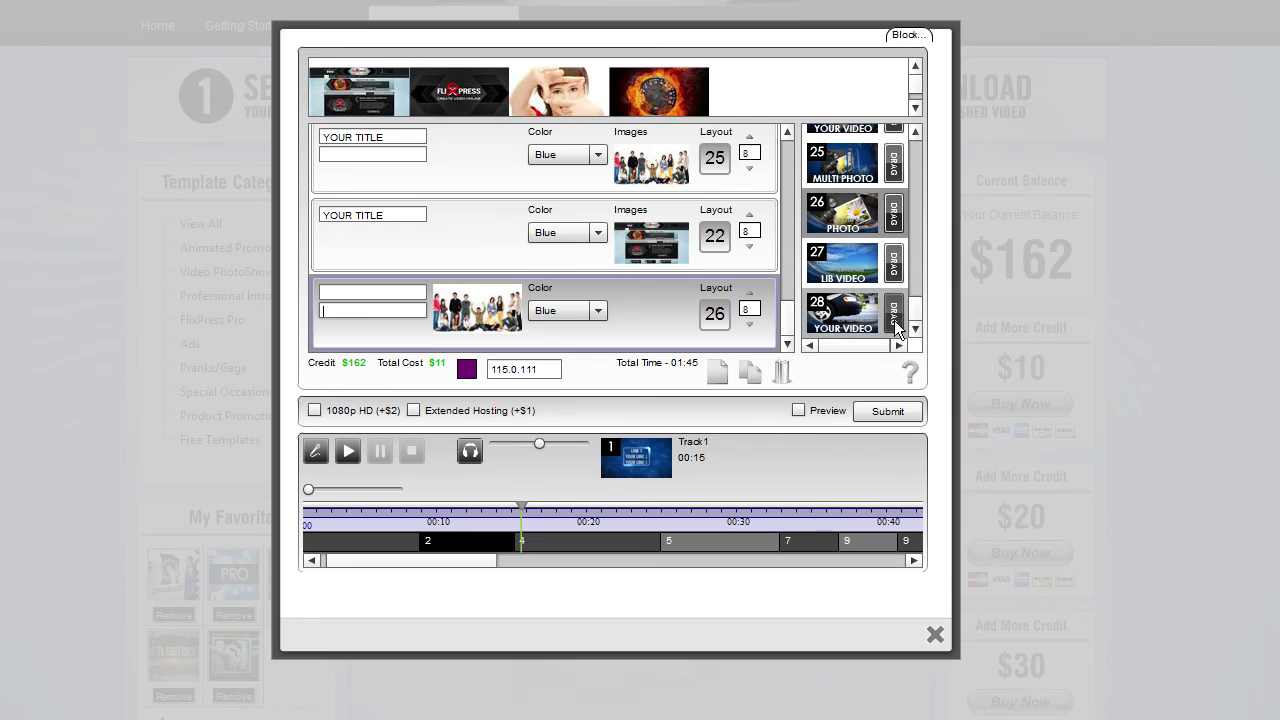
Play the video from the start.
{"action": "left_click_drag", "start_coordinate": [912, 320], "coordinate": [885, 335]}
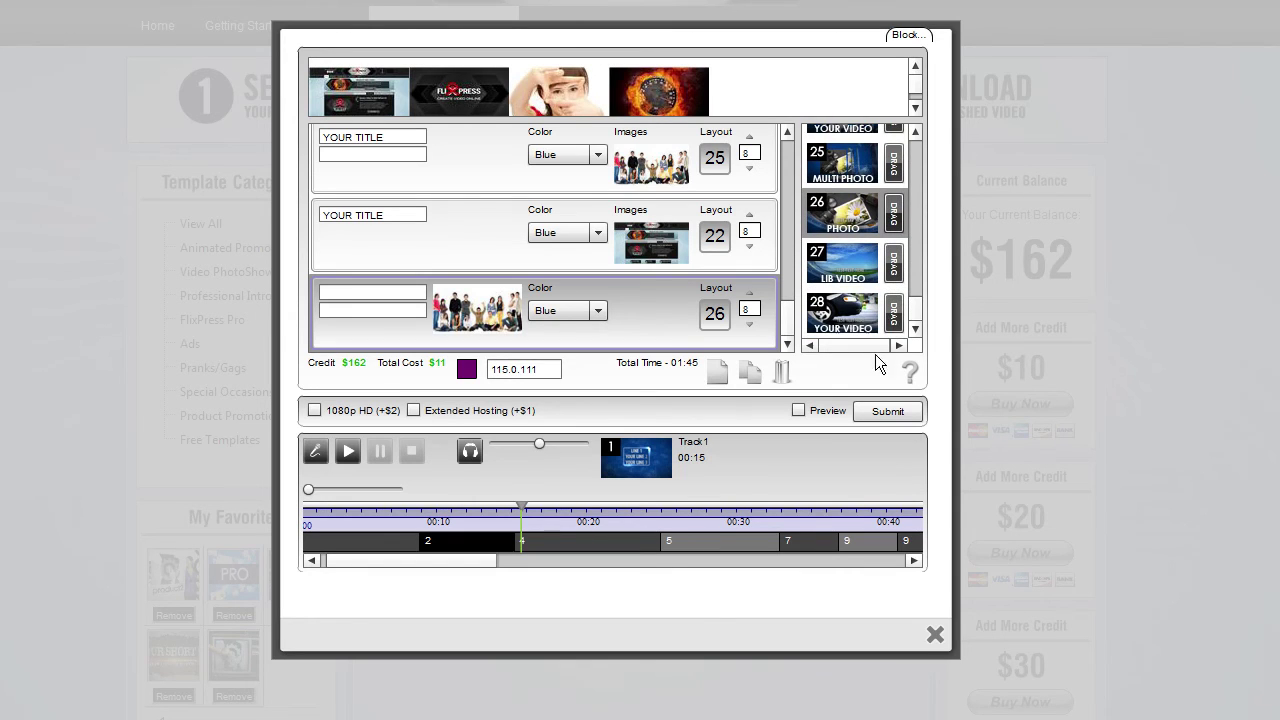
{"action": "mouse_move", "coordinate": [453, 563]}
{"action": "left_mouse_down"}
{"action": "mouse_move", "coordinate": [404, 562]}
{"action": "mouse_move", "coordinate": [437, 563]}
{"action": "left_mouse_up"}
{"action": "left_click", "coordinate": [348, 456]}
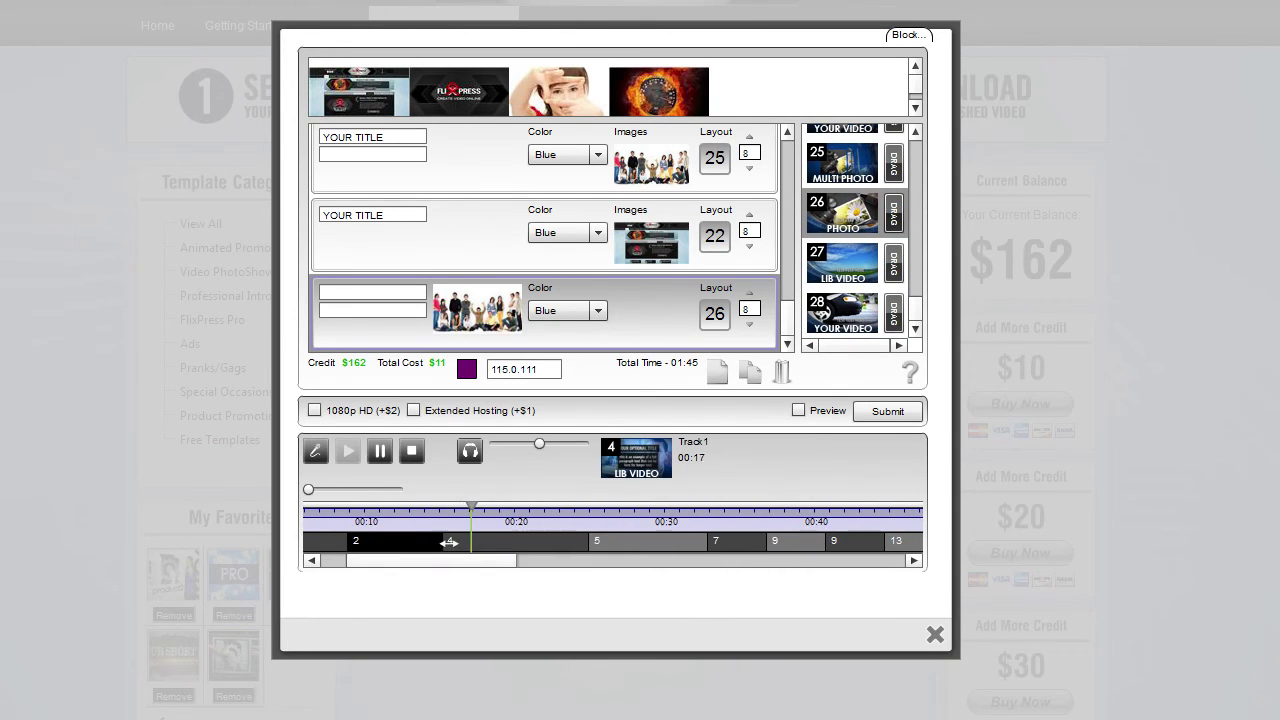
Shorten timeline clips 4, 5, 7 and both clip 9s by dragging their ends left.
{"action": "left_click_drag", "start_coordinate": [589, 541], "coordinate": [514, 544]}
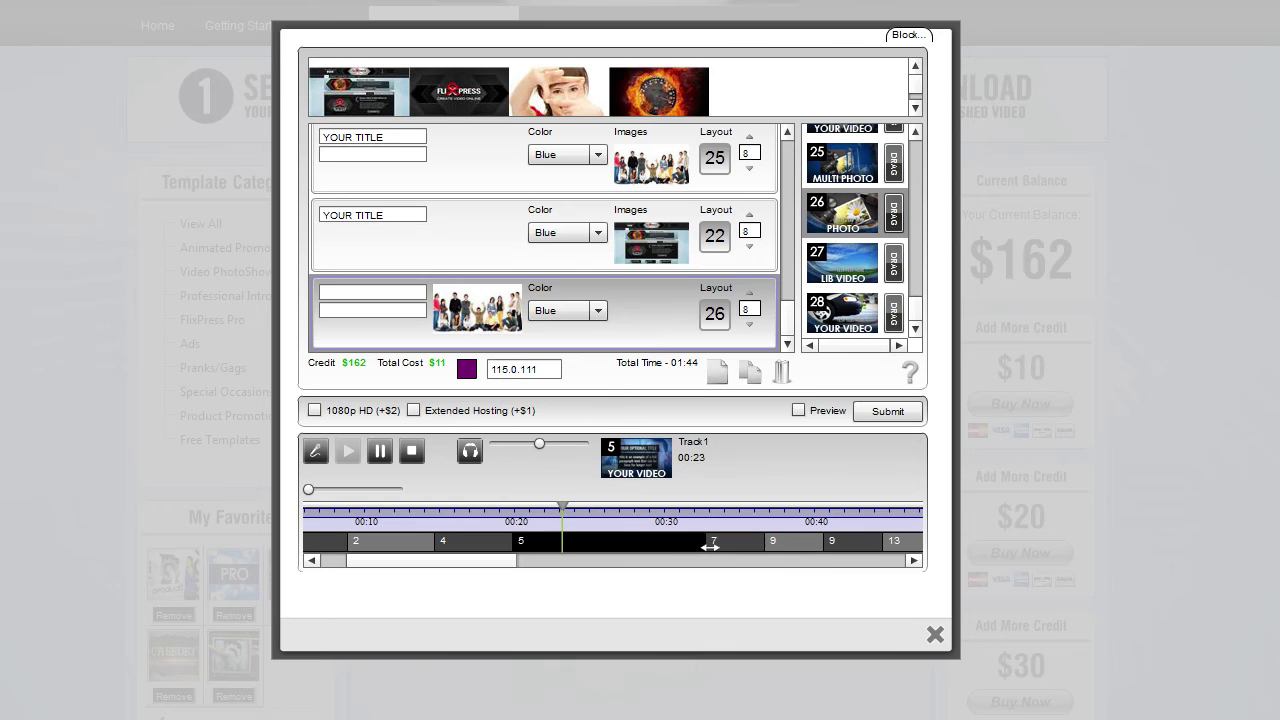
{"action": "left_click_drag", "start_coordinate": [706, 543], "coordinate": [617, 538]}
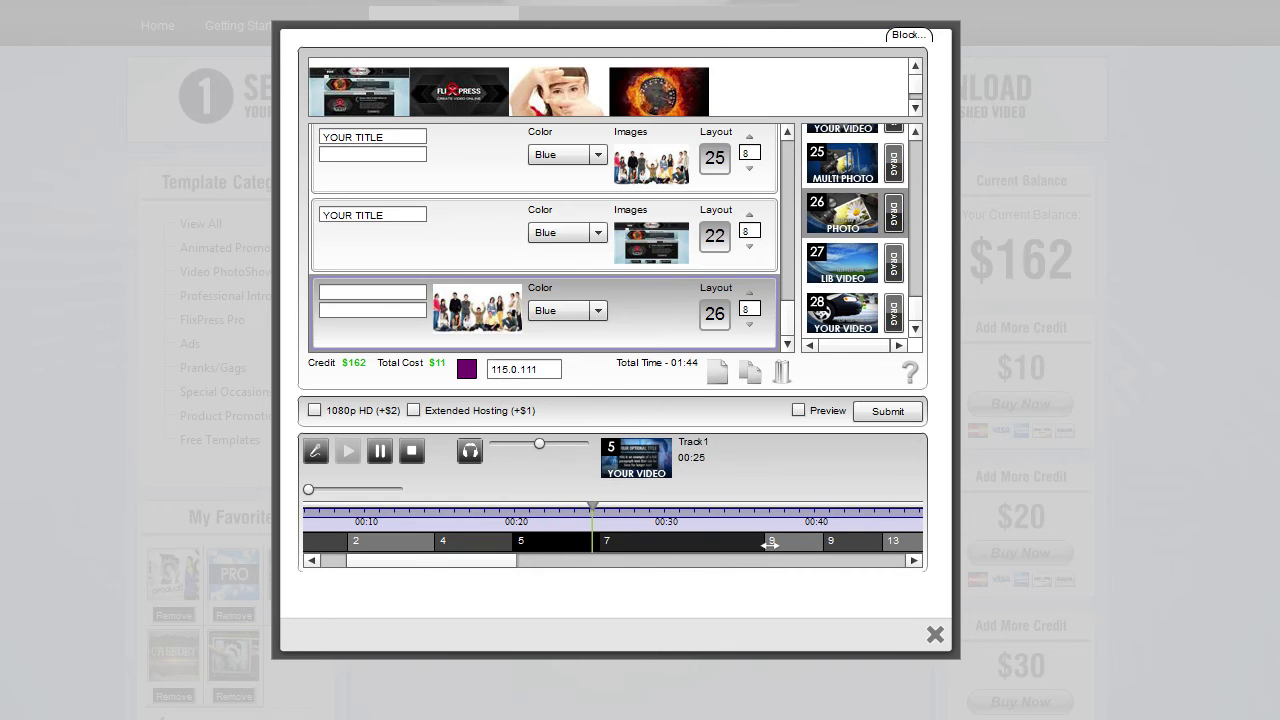
{"action": "left_click_drag", "start_coordinate": [728, 547], "coordinate": [676, 548]}
{"action": "left_click_drag", "start_coordinate": [512, 561], "coordinate": [551, 572]}
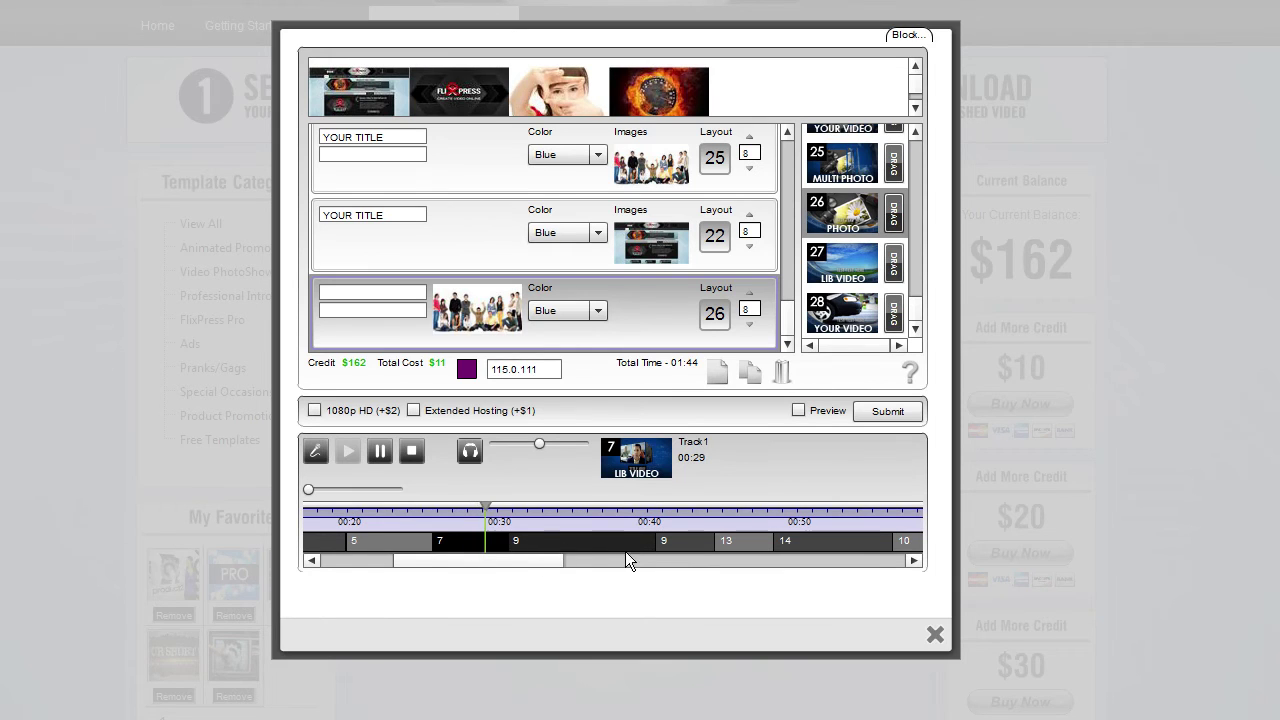
{"action": "left_click_drag", "start_coordinate": [657, 545], "coordinate": [580, 549]}
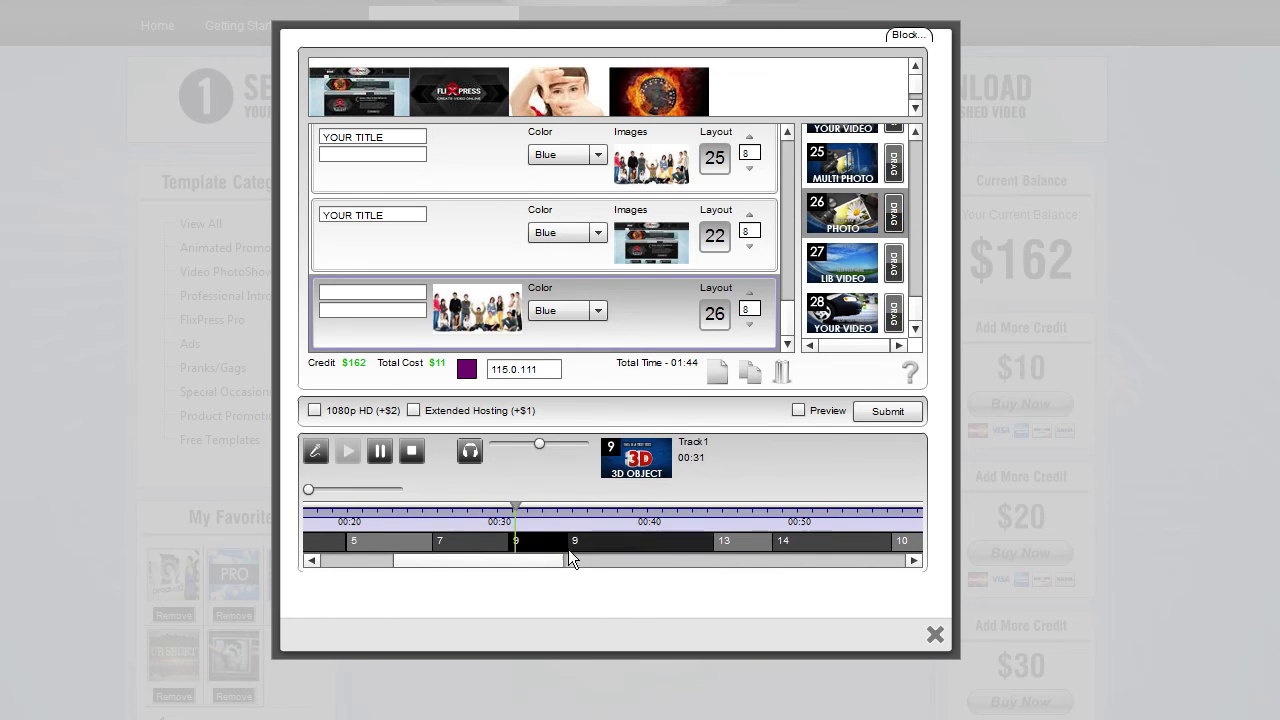
{"action": "left_click_drag", "start_coordinate": [723, 541], "coordinate": [621, 545]}
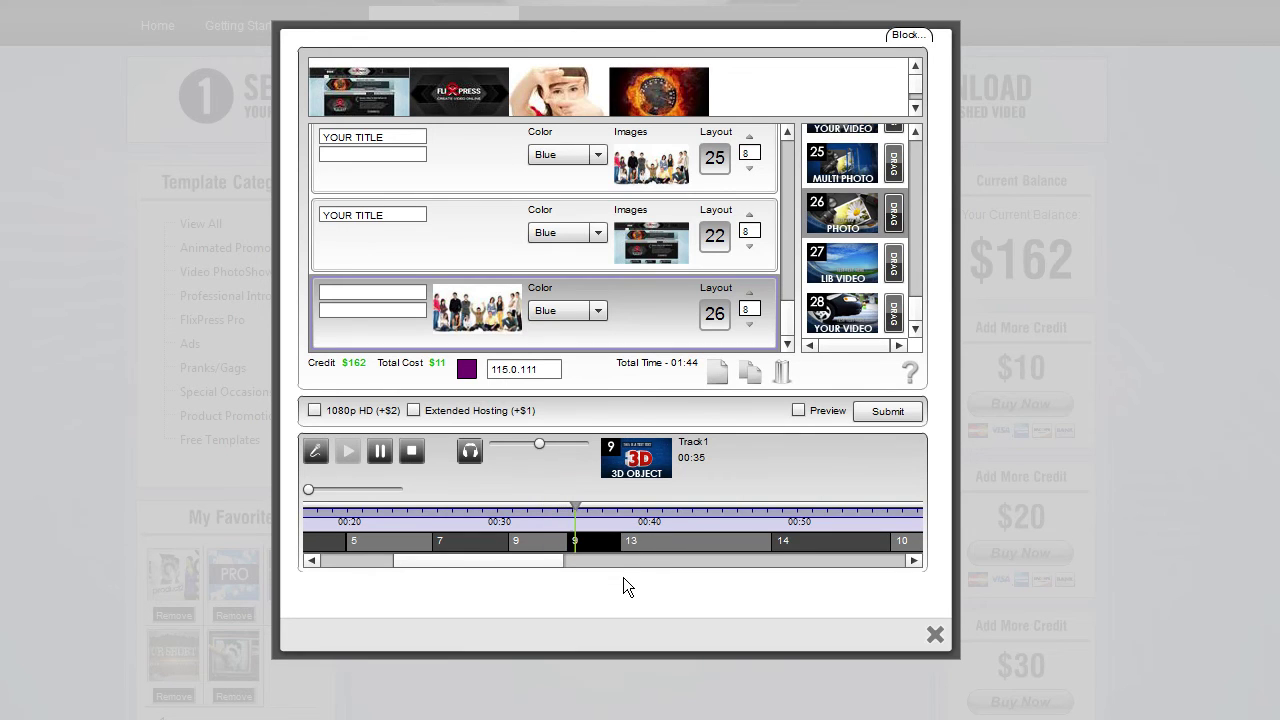
Shorten clips 13, 14, 10 and 22, bringing the total time to 01:44.
{"action": "left_click_drag", "start_coordinate": [783, 545], "coordinate": [680, 545]}
{"action": "left_click_drag", "start_coordinate": [546, 568], "coordinate": [578, 566]}
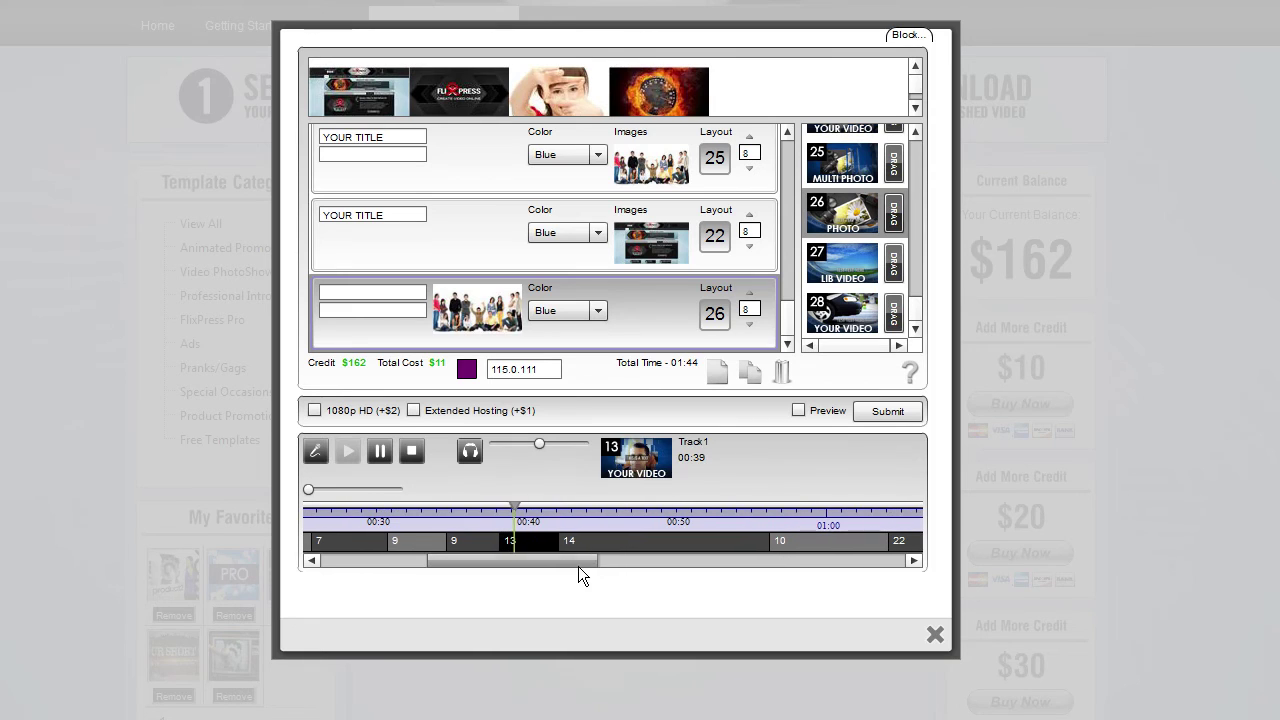
{"action": "left_click_drag", "start_coordinate": [777, 548], "coordinate": [666, 543]}
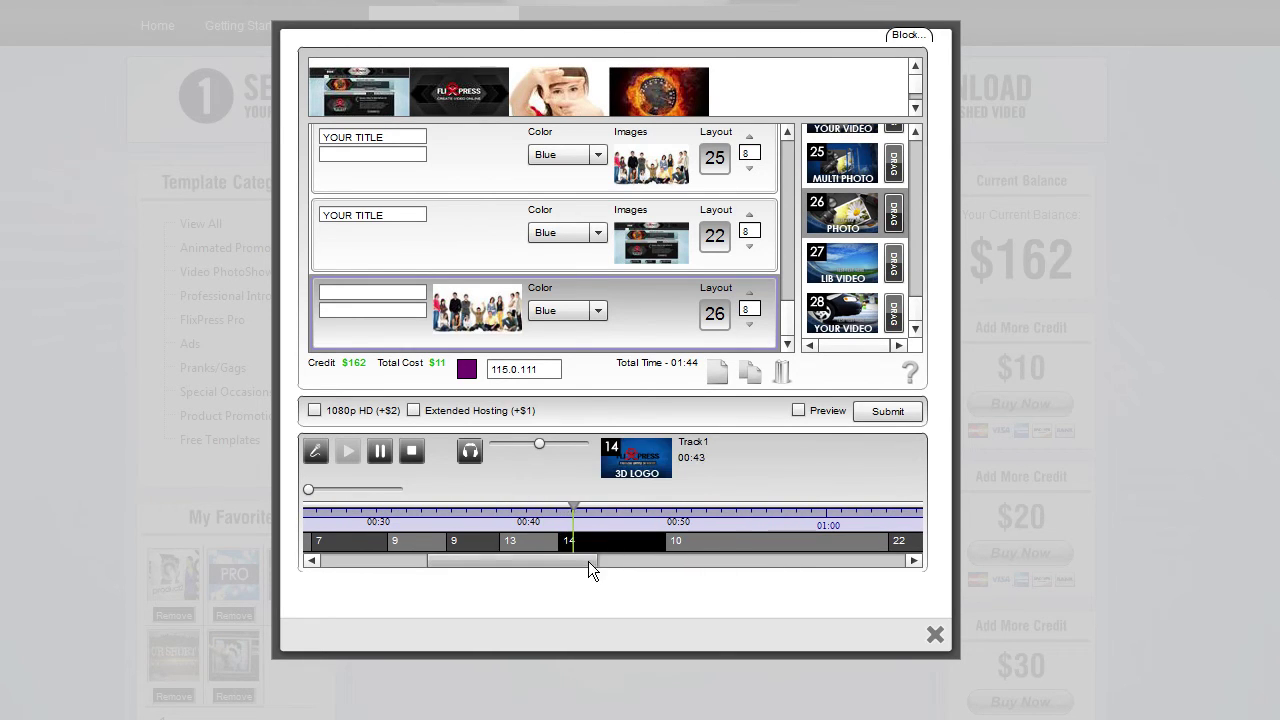
{"action": "left_click_drag", "start_coordinate": [588, 561], "coordinate": [616, 566]}
{"action": "left_click", "coordinate": [790, 550]}
{"action": "left_click_drag", "start_coordinate": [795, 548], "coordinate": [672, 562]}
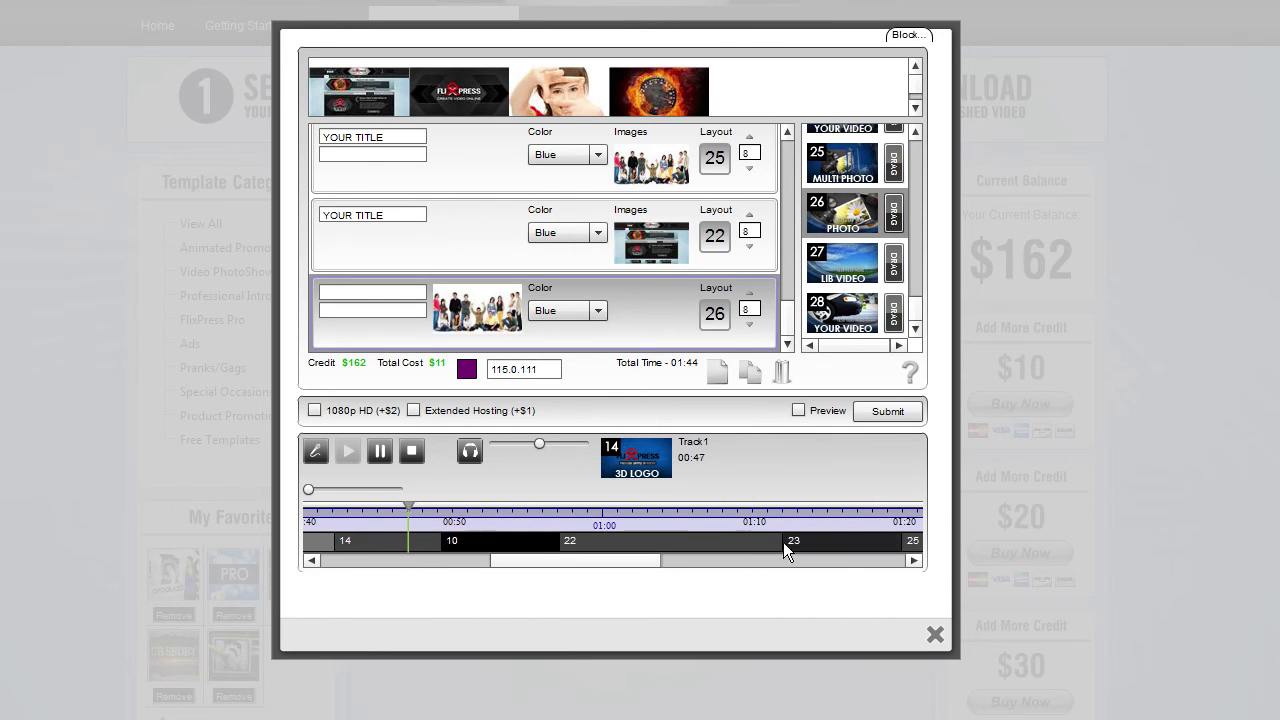
{"action": "left_click_drag", "start_coordinate": [783, 542], "coordinate": [645, 543]}
Trim clips 22 and 26 so the video runs 01:37 at $10.
{"action": "left_click_drag", "start_coordinate": [852, 545], "coordinate": [687, 542]}
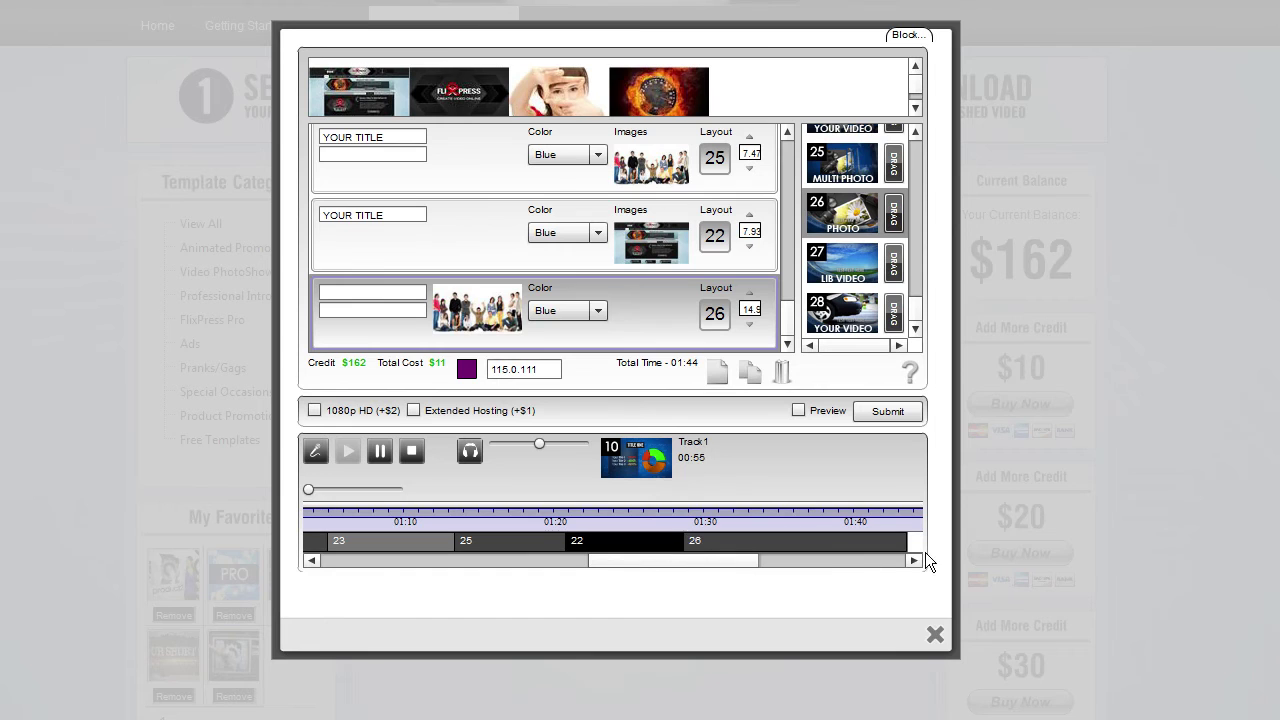
{"action": "left_click", "coordinate": [904, 545]}
{"action": "left_click_drag", "start_coordinate": [904, 545], "coordinate": [680, 563]}
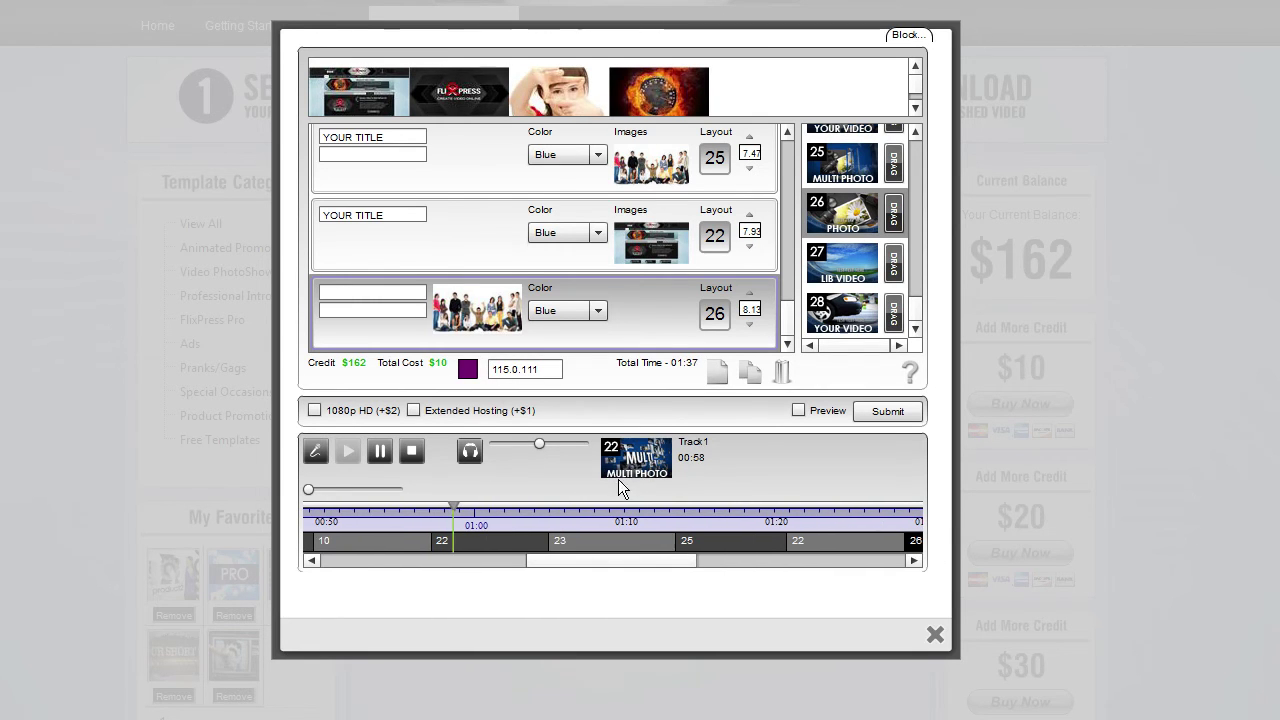
Check playback at clip 10, 01:05 and clip 25, then pause.
{"action": "left_click", "coordinate": [400, 506]}
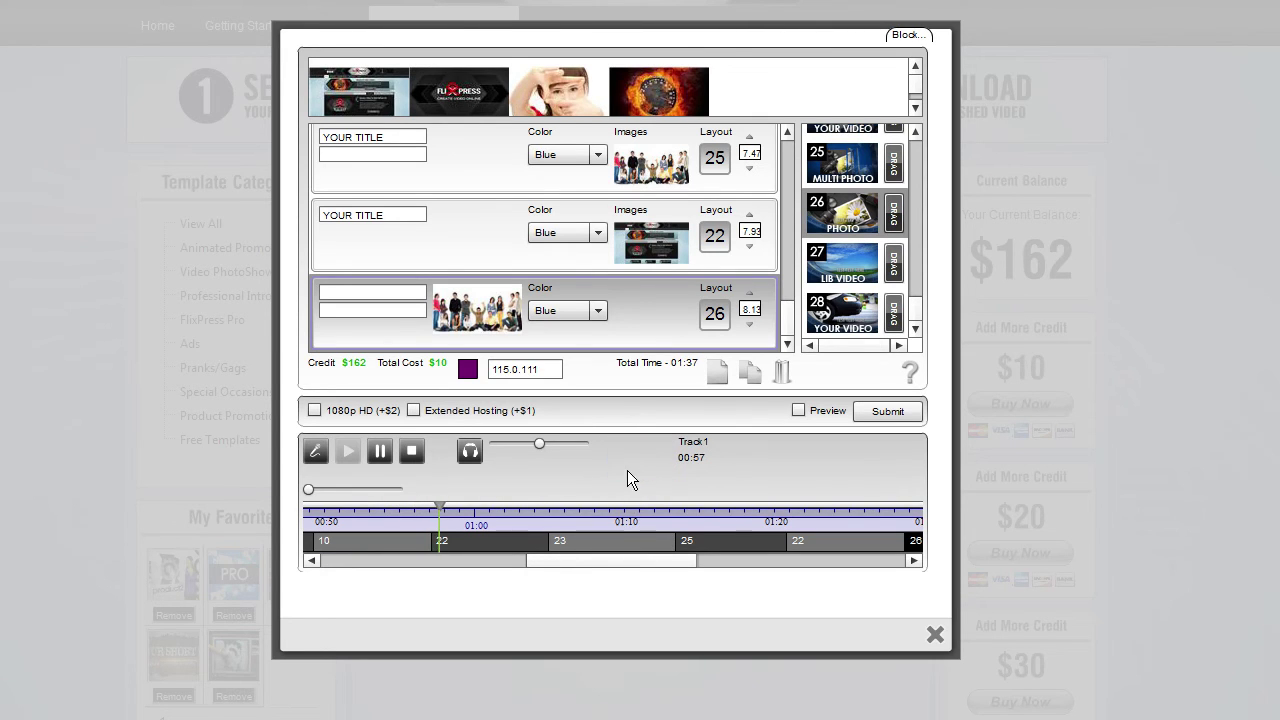
{"action": "left_click", "coordinate": [540, 503]}
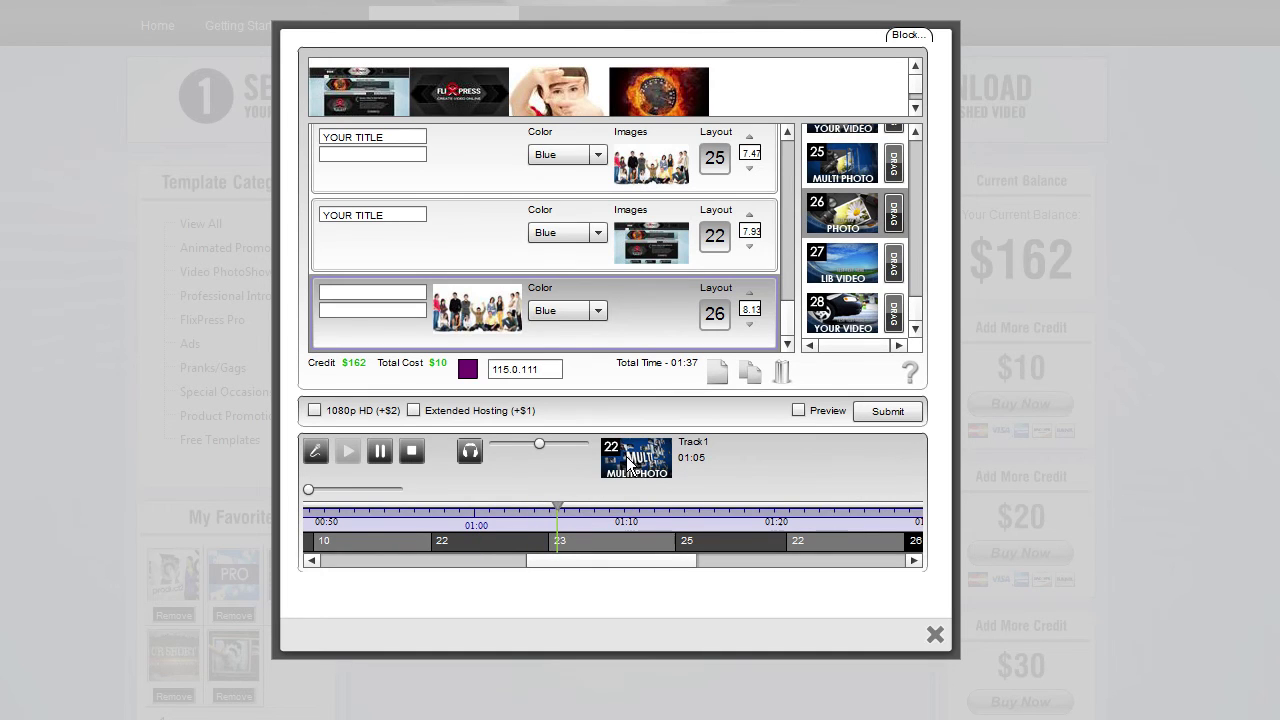
{"action": "left_click", "coordinate": [663, 506]}
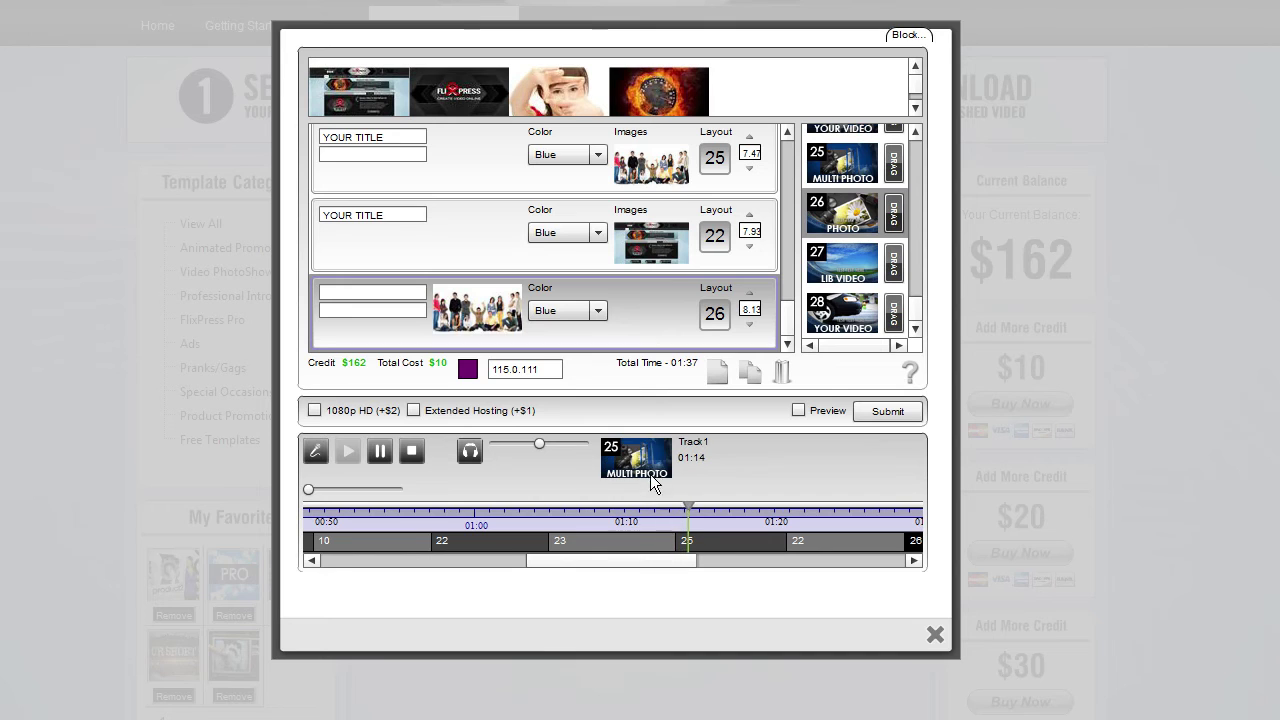
{"action": "left_click", "coordinate": [386, 449]}
Add 1080p HD (+$2) and Extended Hosting (+$1), then mark the render as a preview.
{"action": "left_click_drag", "start_coordinate": [612, 568], "coordinate": [345, 560]}
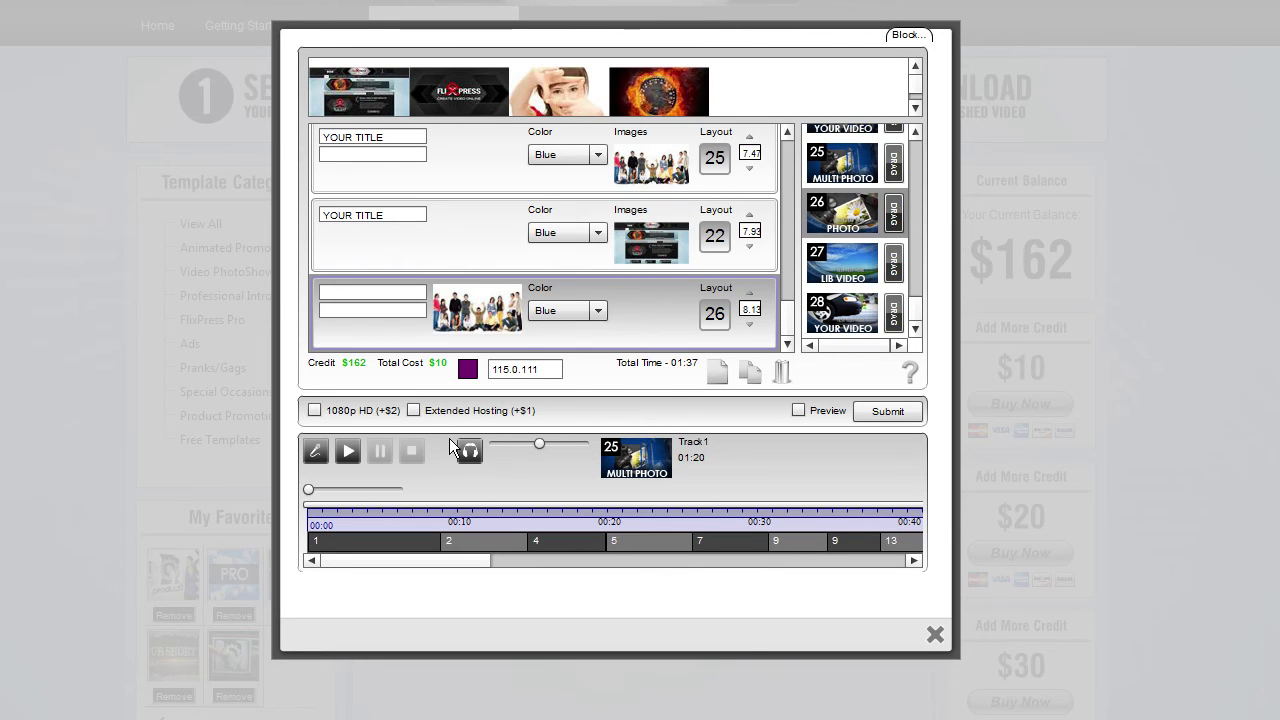
{"action": "left_click", "coordinate": [316, 411]}
{"action": "left_click", "coordinate": [319, 412]}
{"action": "left_click", "coordinate": [315, 411]}
{"action": "left_click", "coordinate": [413, 411]}
{"action": "left_click", "coordinate": [800, 413]}
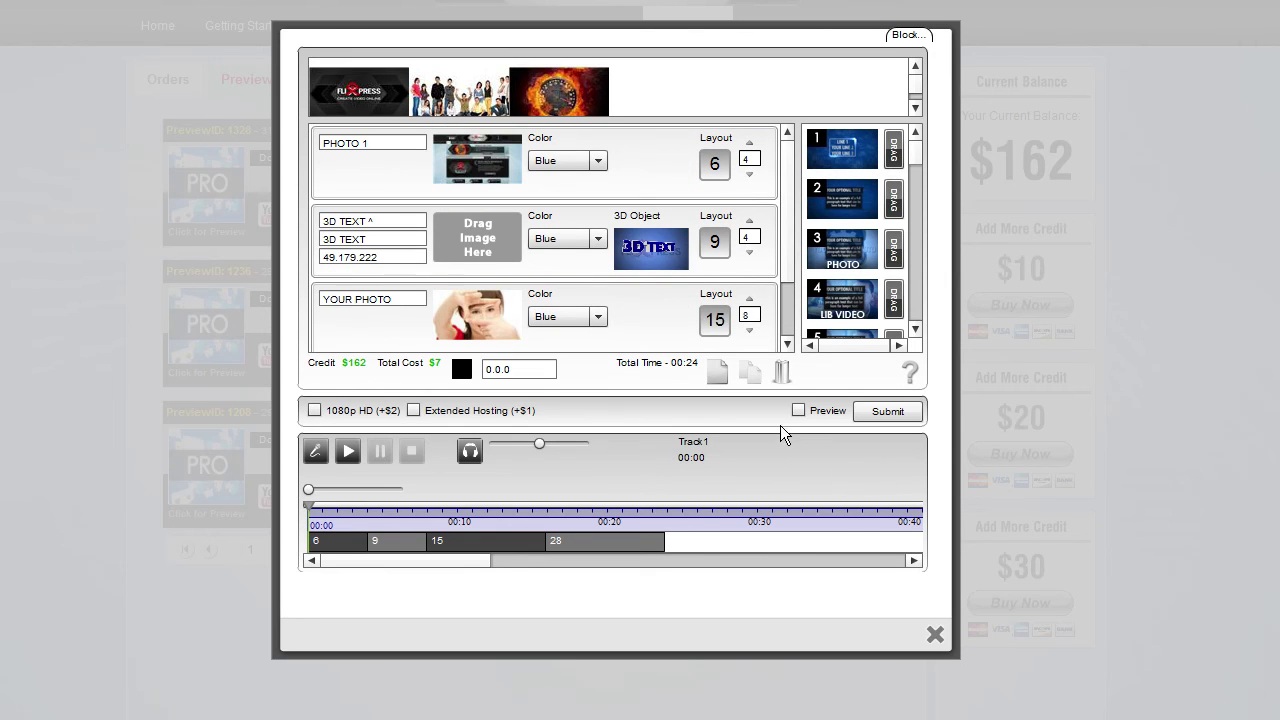
Switch back to a full render and add extended hosting to the order.
{"action": "scroll", "coordinate": [789, 254], "scroll_direction": "down", "scroll_amount": 1}
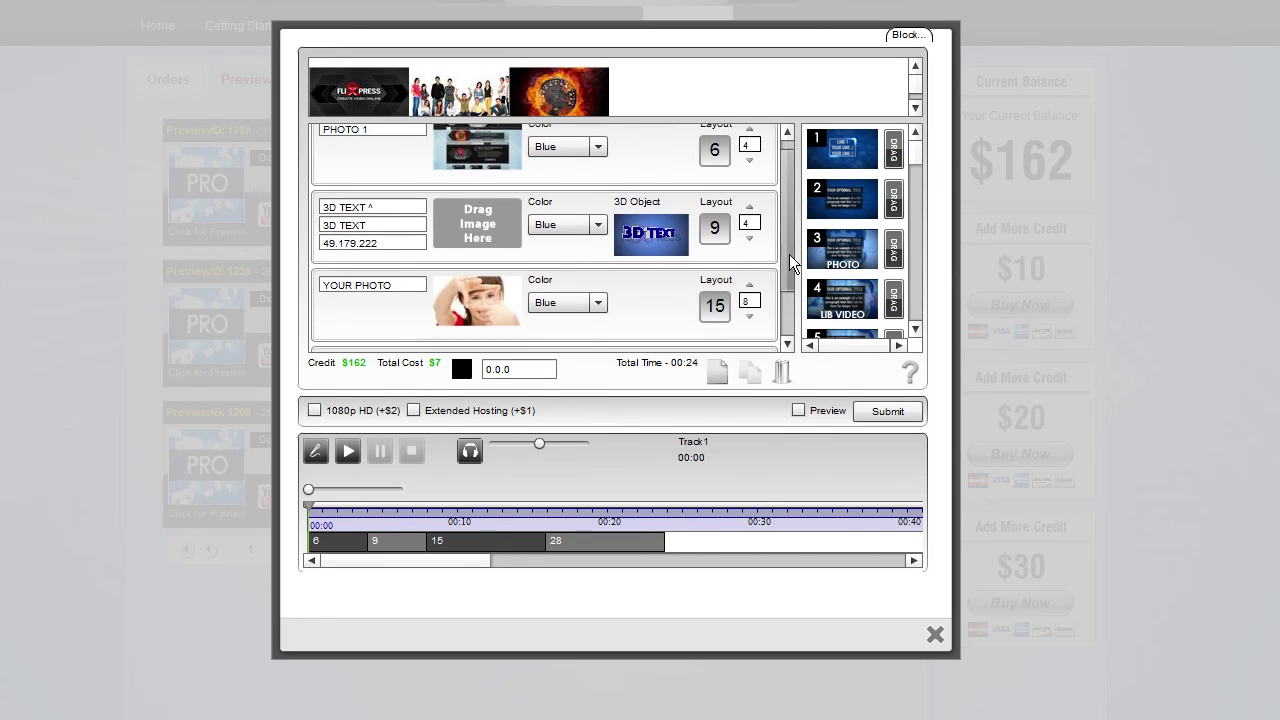
{"action": "scroll", "coordinate": [789, 254], "scroll_direction": "down", "scroll_amount": 2}
{"action": "scroll", "coordinate": [787, 275], "scroll_direction": "up", "scroll_amount": 3}
{"action": "left_click", "coordinate": [803, 415]}
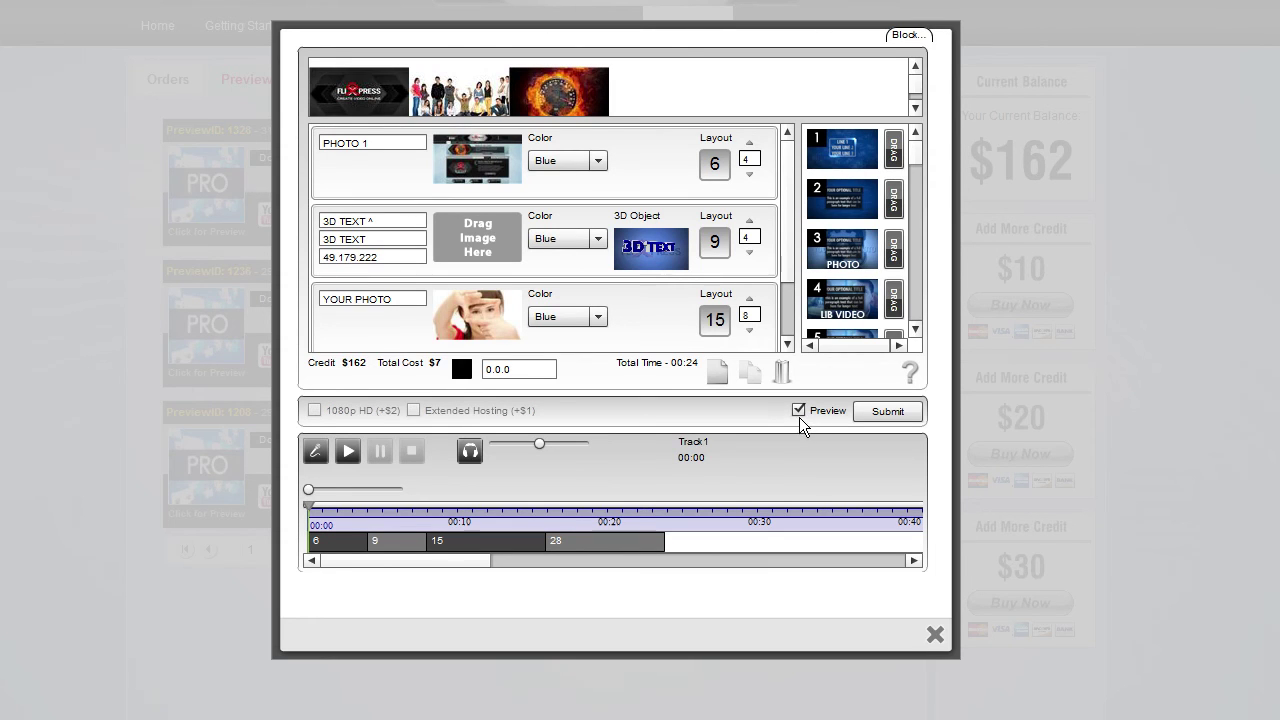
{"action": "left_click", "coordinate": [799, 412]}
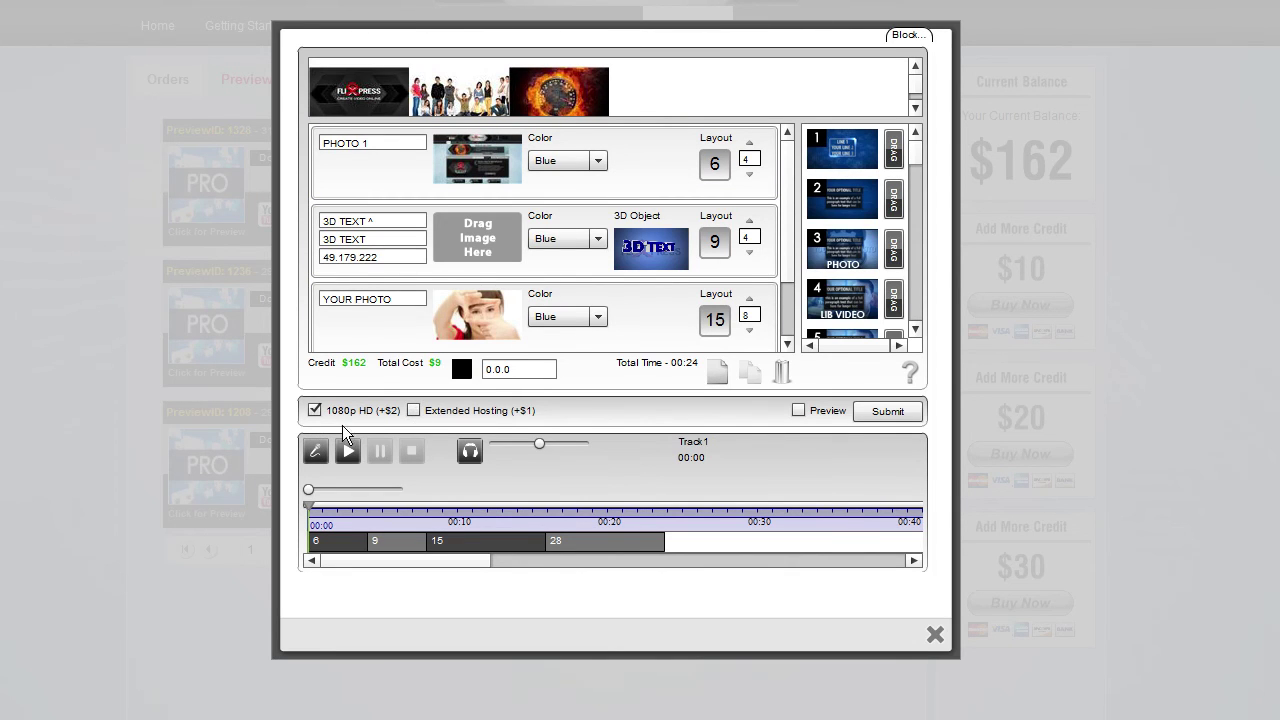
{"action": "left_click", "coordinate": [414, 411]}
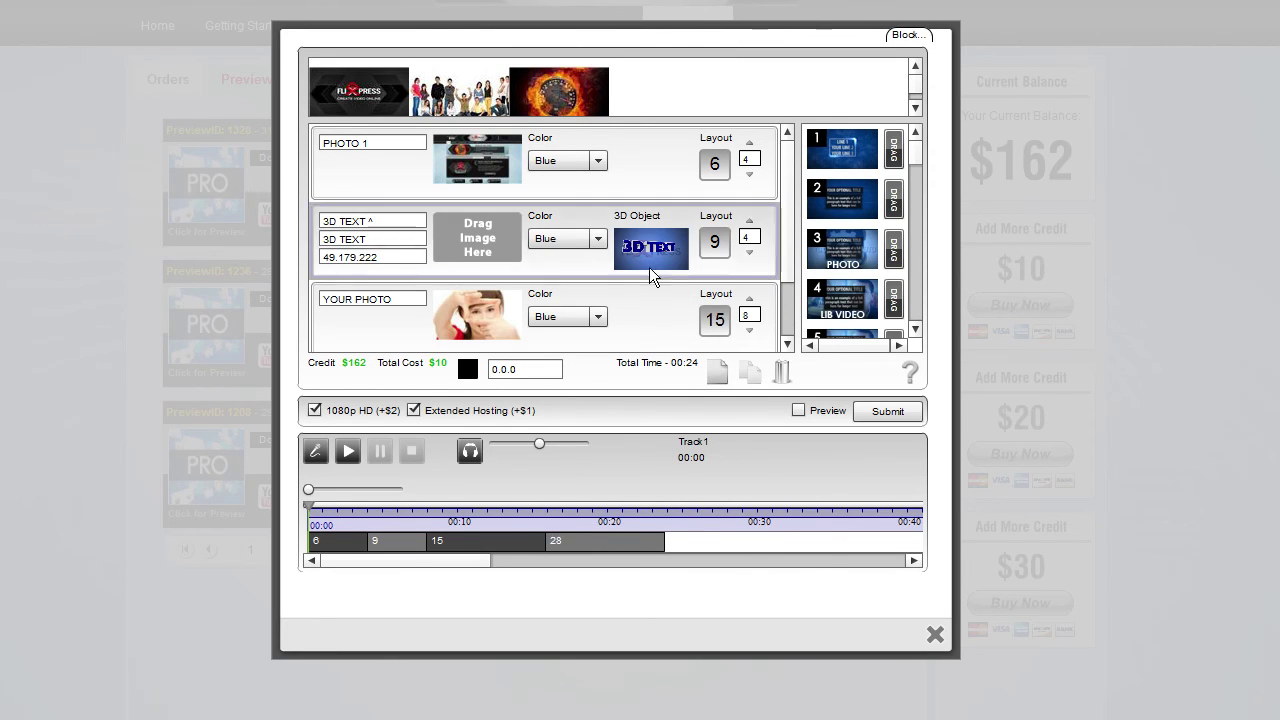
Mark it as a watermarked preview and submit it for rendering as preview 1329.
{"action": "left_click", "coordinate": [789, 227]}
{"action": "left_click", "coordinate": [798, 410]}
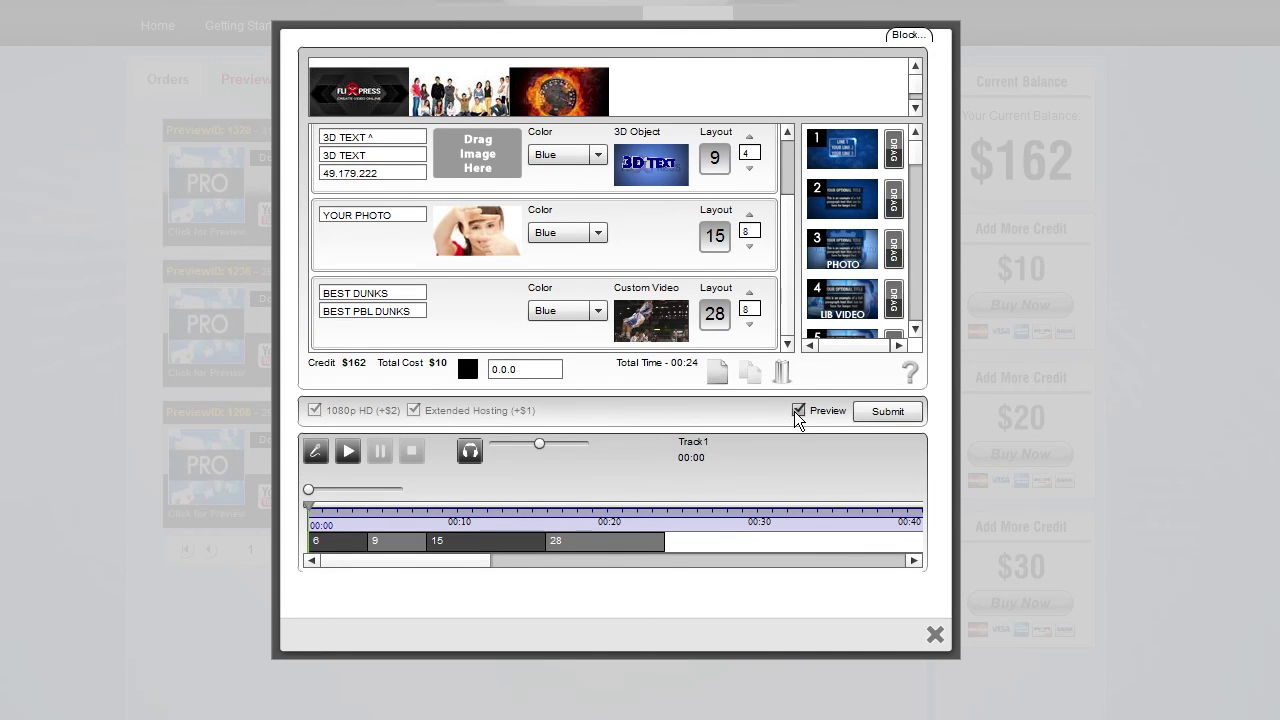
{"action": "left_click", "coordinate": [885, 416]}
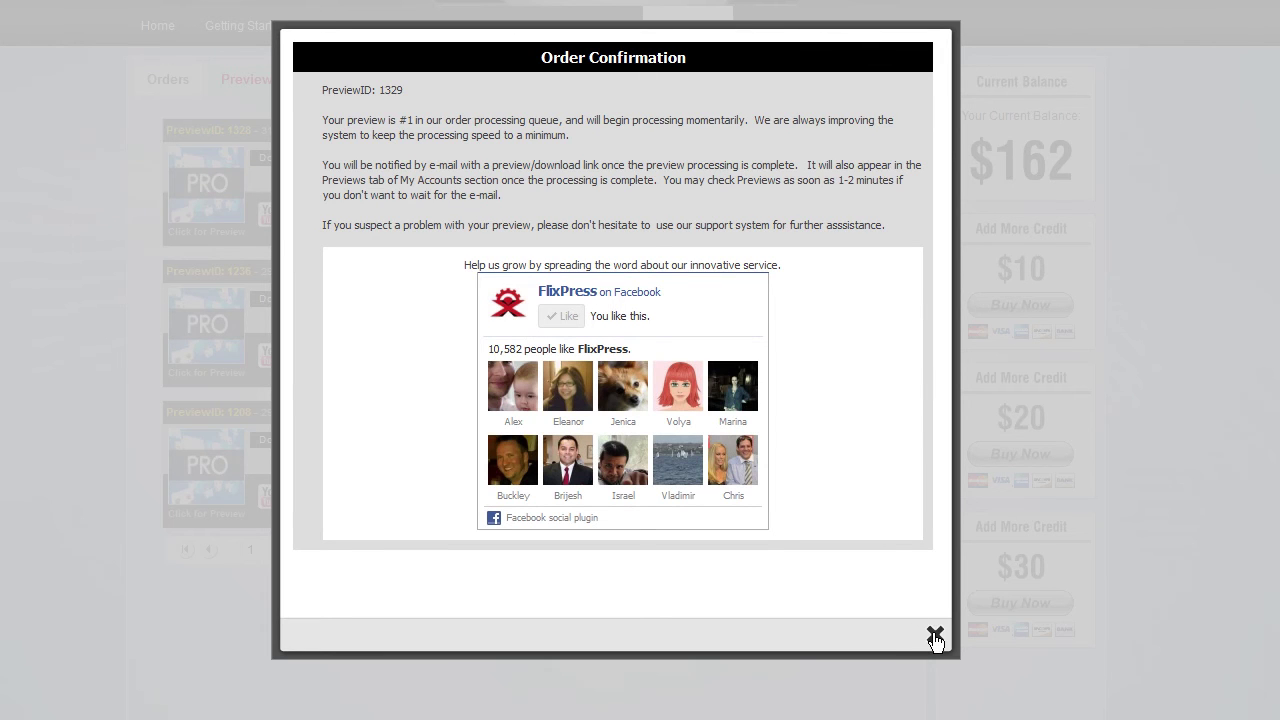
Dismiss the order confirmation and reload the Previews list to show preview 1329.
{"action": "left_click", "coordinate": [934, 638]}
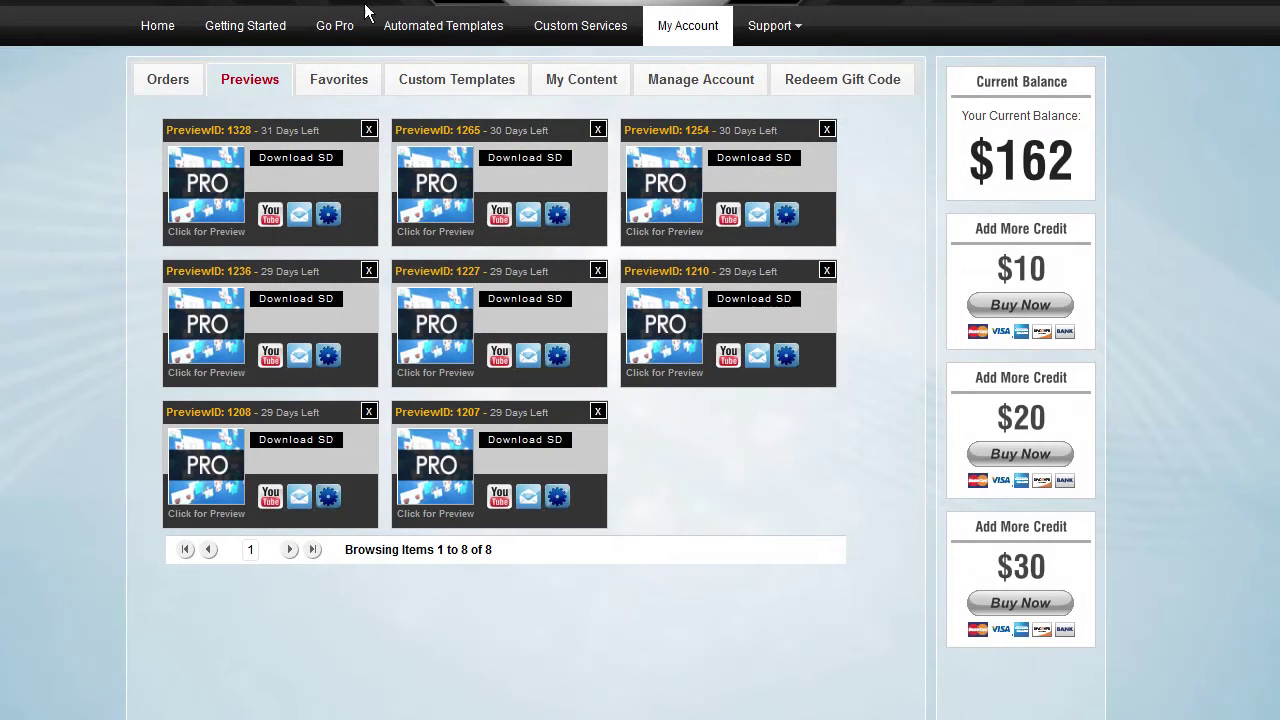
{"action": "left_click", "coordinate": [688, 30]}
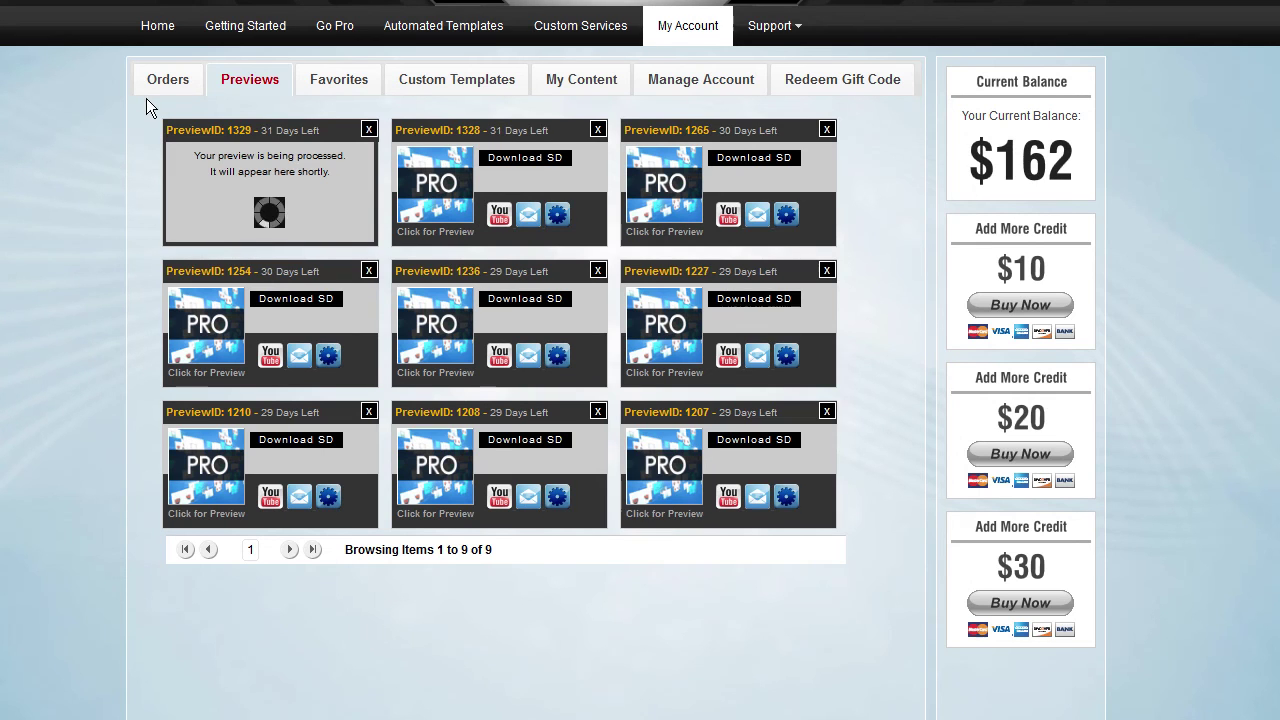
{"action": "left_click", "coordinate": [163, 94]}
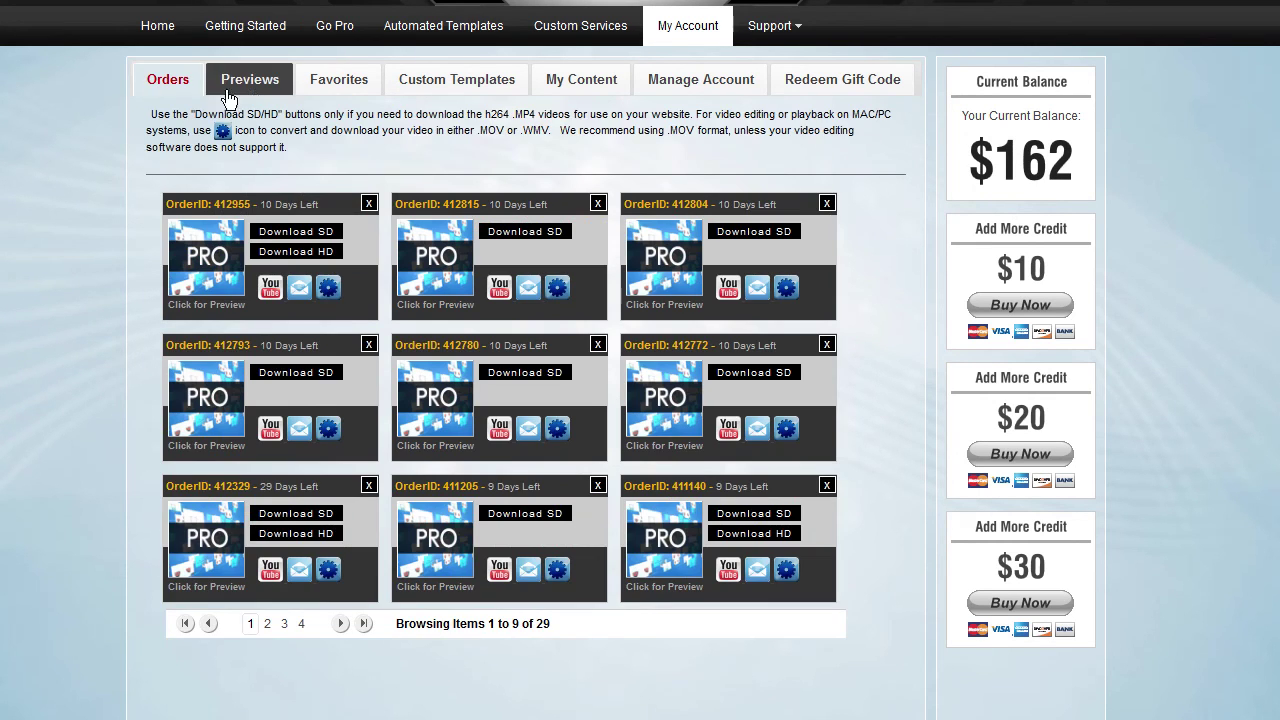
{"action": "left_click", "coordinate": [245, 88]}
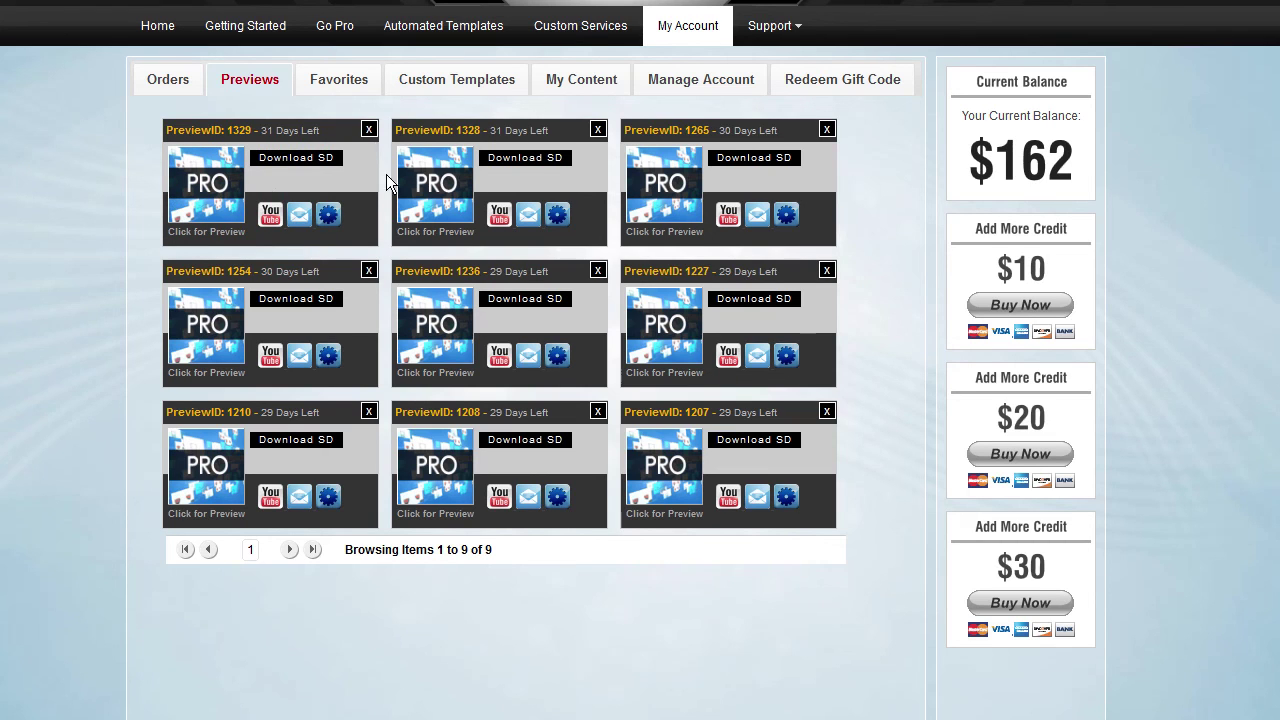
Open and play preview 1329, pausing at the BEST DUNKS scene.
{"action": "left_click", "coordinate": [198, 204]}
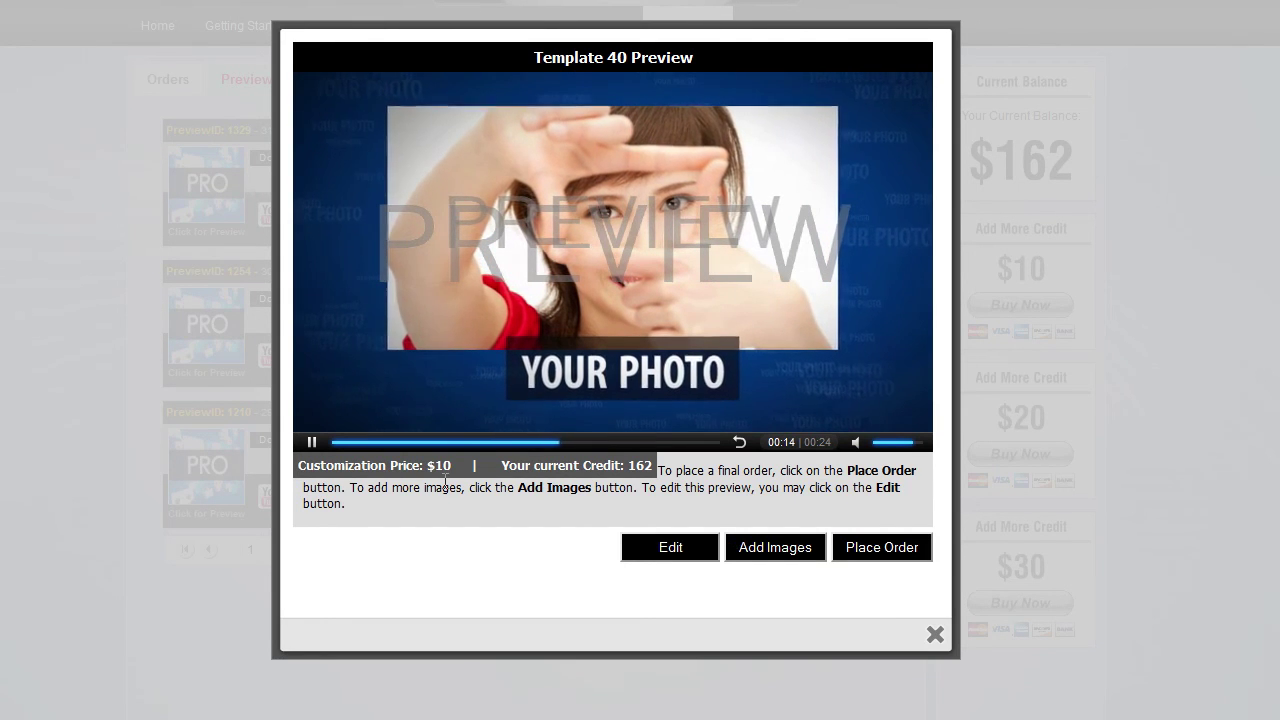
{"action": "left_click", "coordinate": [311, 443]}
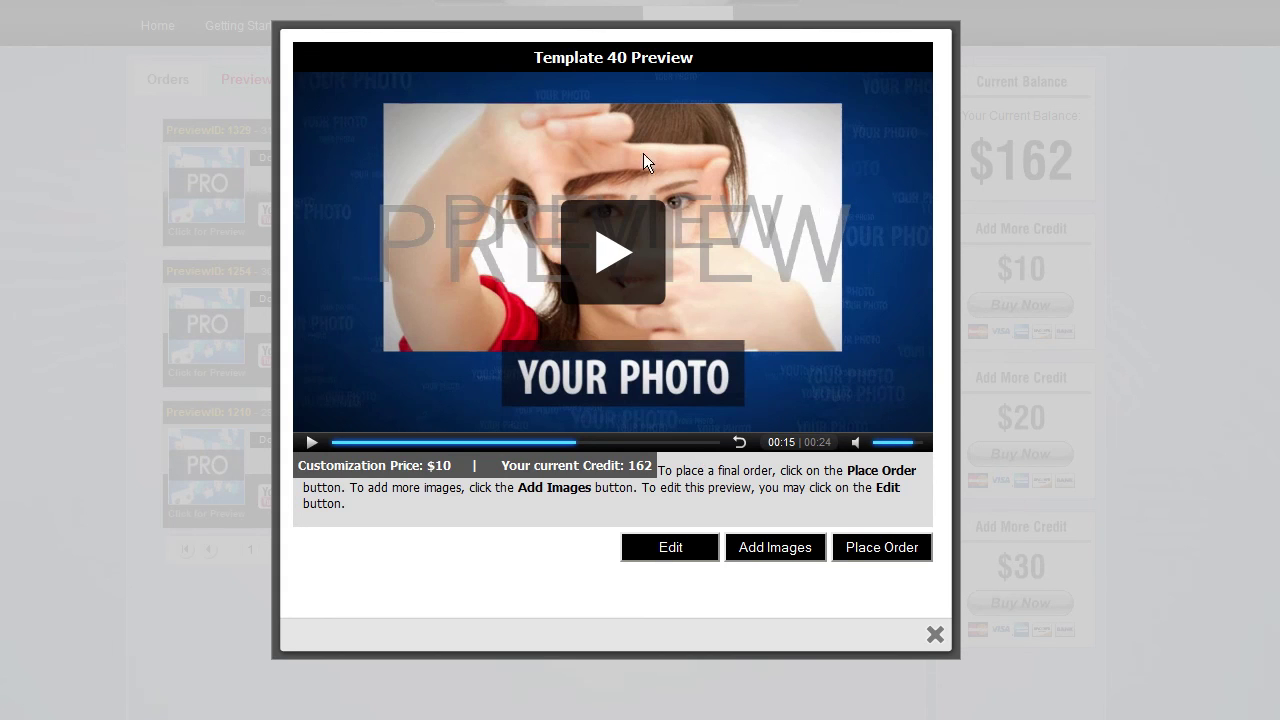
{"action": "left_click", "coordinate": [618, 268]}
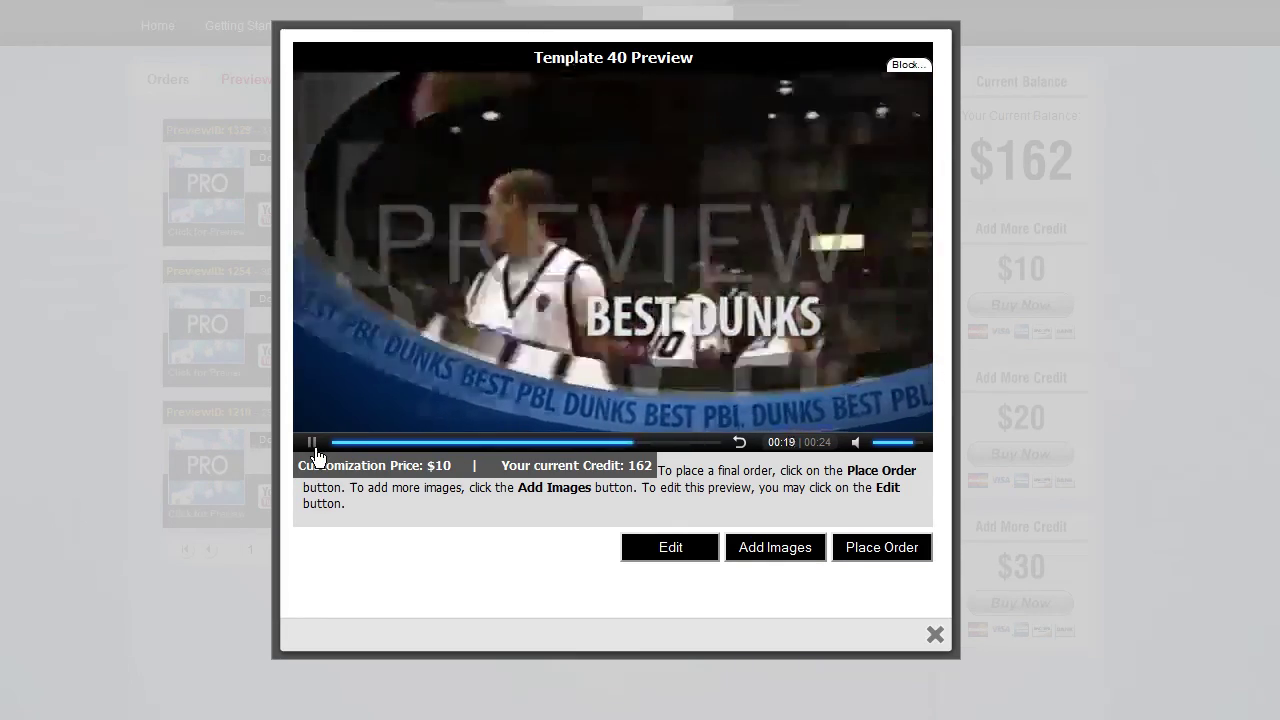
{"action": "left_click", "coordinate": [312, 442]}
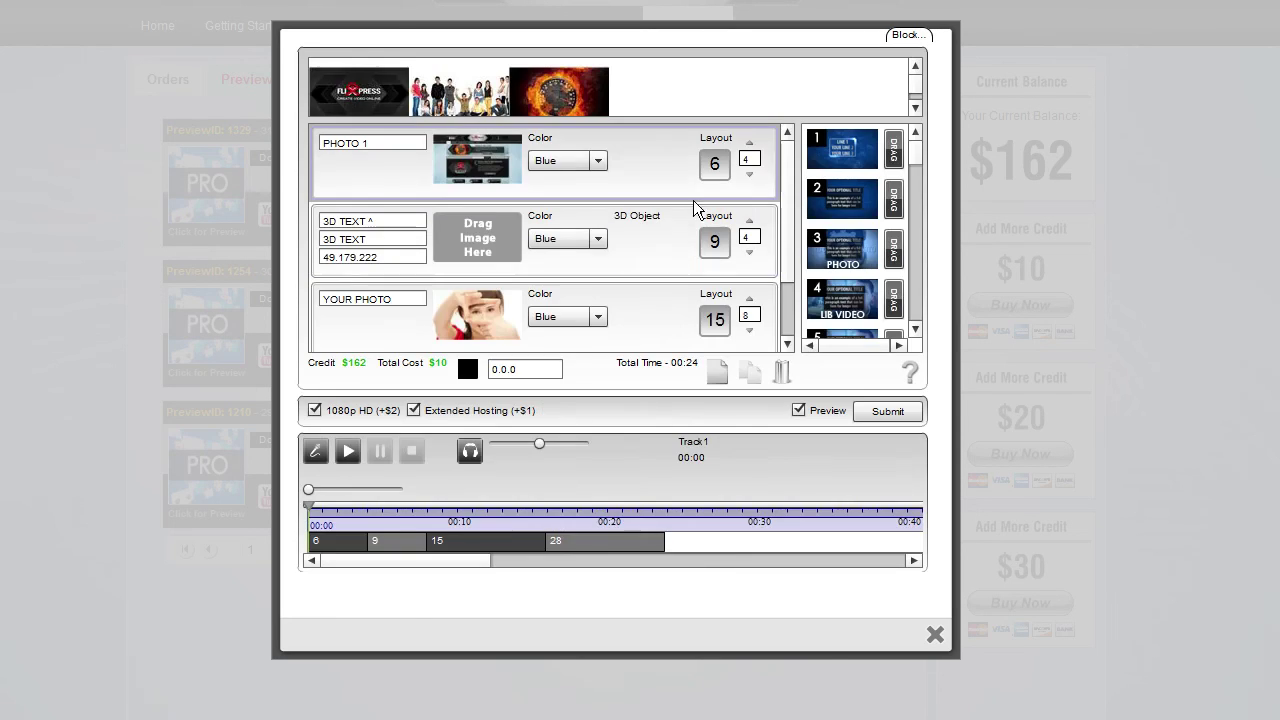
Drop the flaming speedometer image into the YOUR PHOTO slot and close the editor.
{"action": "left_click_drag", "start_coordinate": [795, 193], "coordinate": [790, 340]}
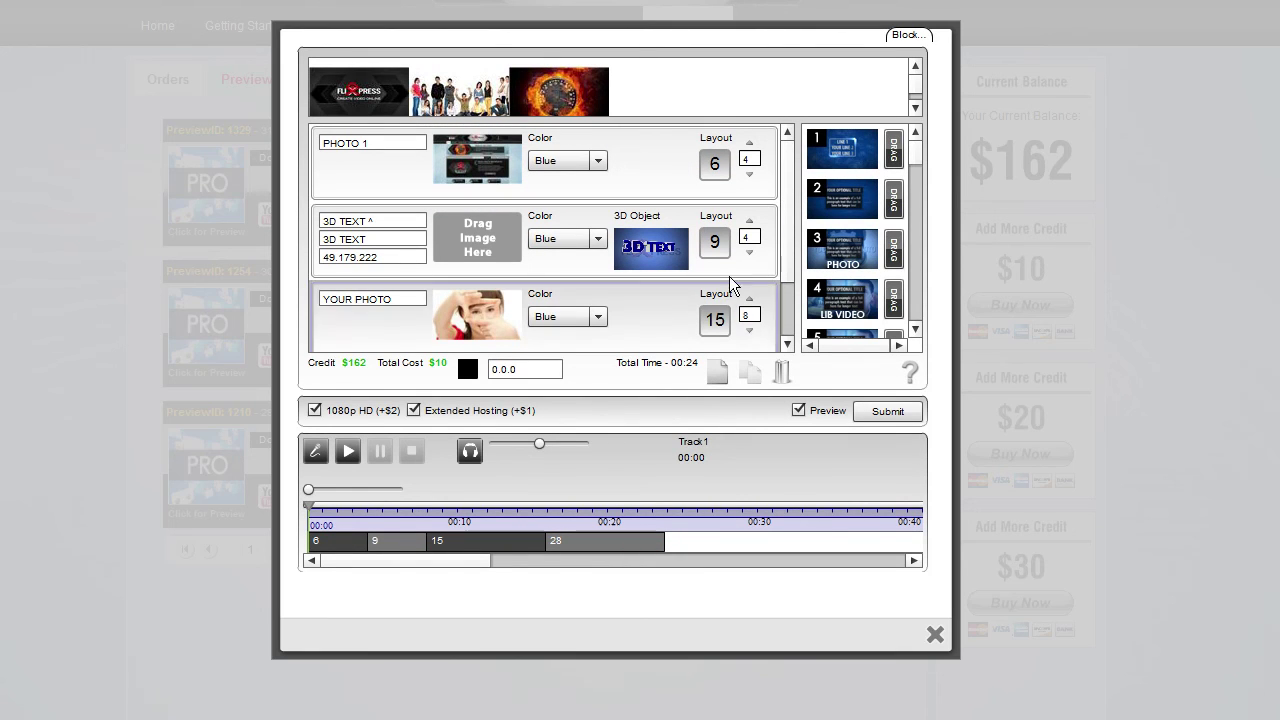
{"action": "left_click_drag", "start_coordinate": [782, 212], "coordinate": [785, 276]}
{"action": "left_click_drag", "start_coordinate": [403, 293], "coordinate": [310, 300]}
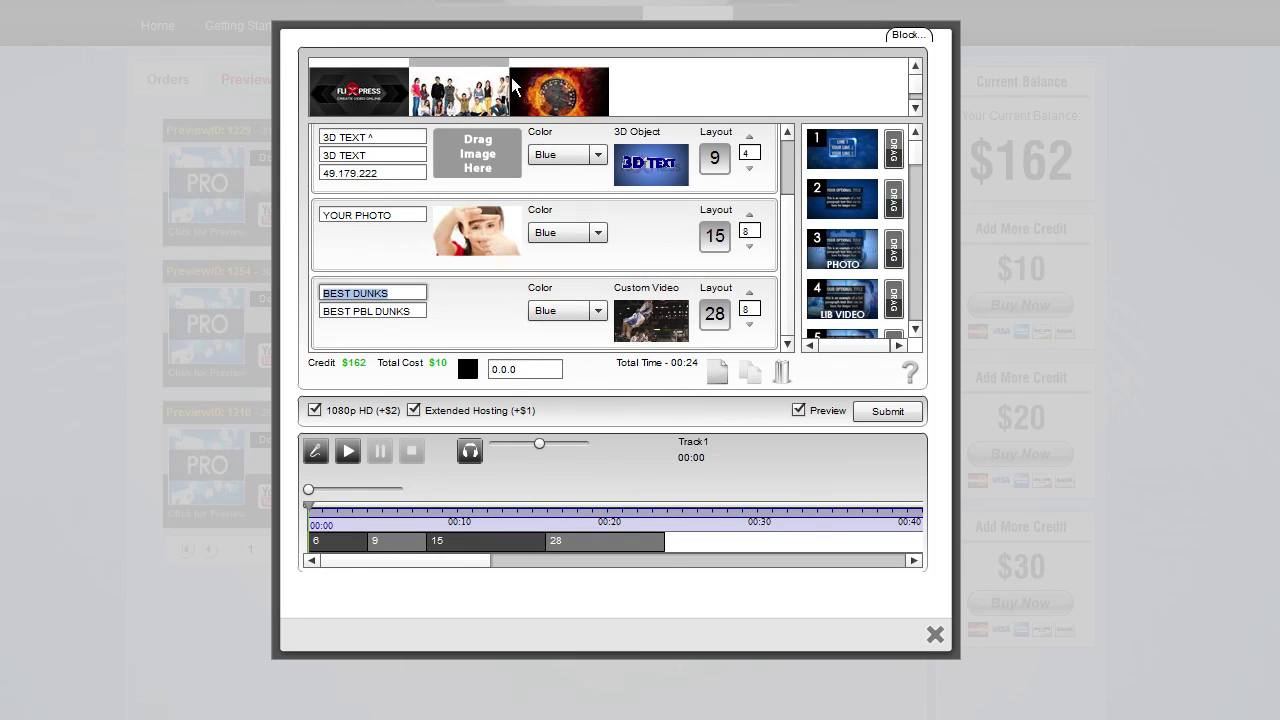
{"action": "left_click_drag", "start_coordinate": [540, 82], "coordinate": [500, 230]}
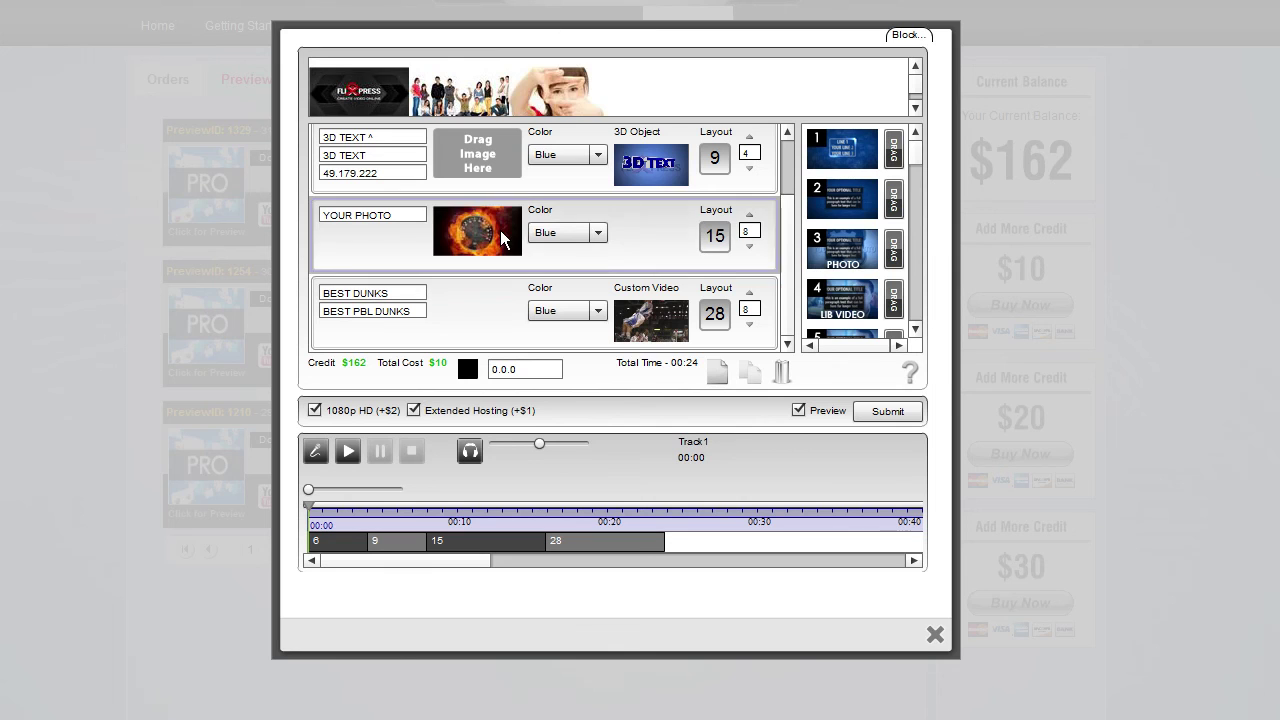
{"action": "left_click", "coordinate": [935, 636]}
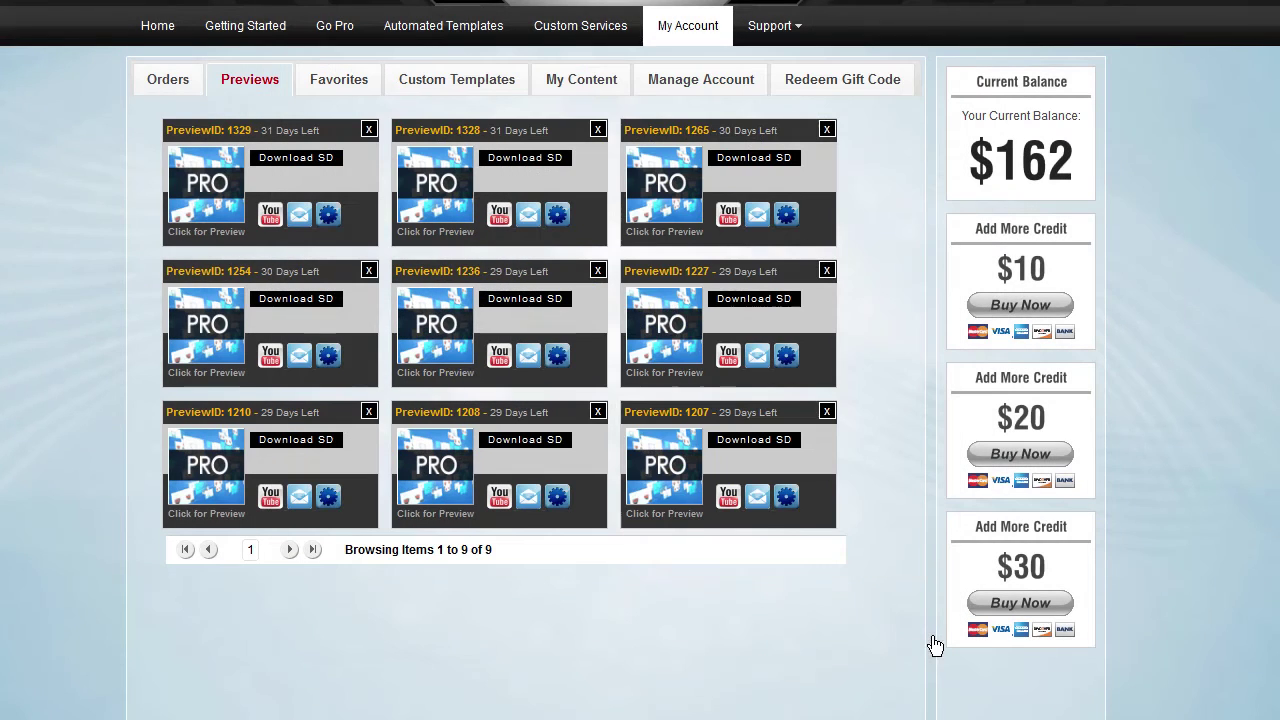
Open preview 1329 and upload fp.jpg through Add Images.
{"action": "left_click", "coordinate": [215, 195]}
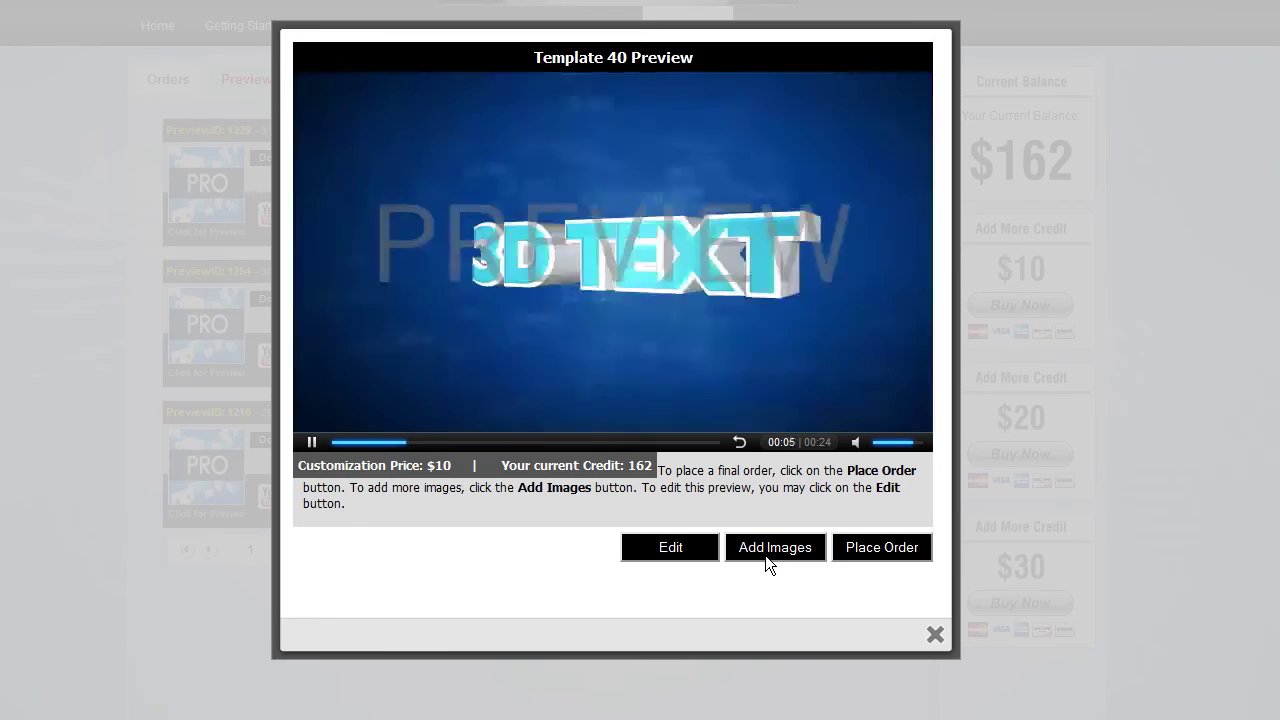
{"action": "left_click", "coordinate": [765, 552]}
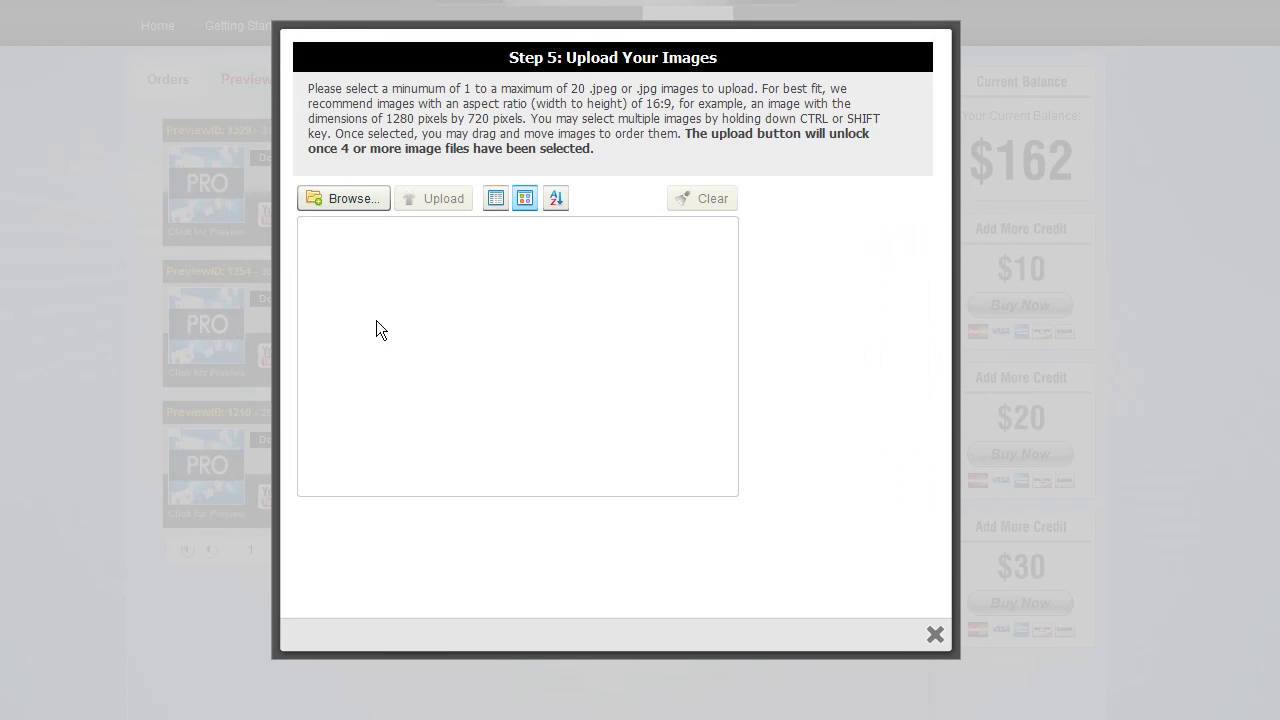
{"action": "left_click", "coordinate": [360, 203]}
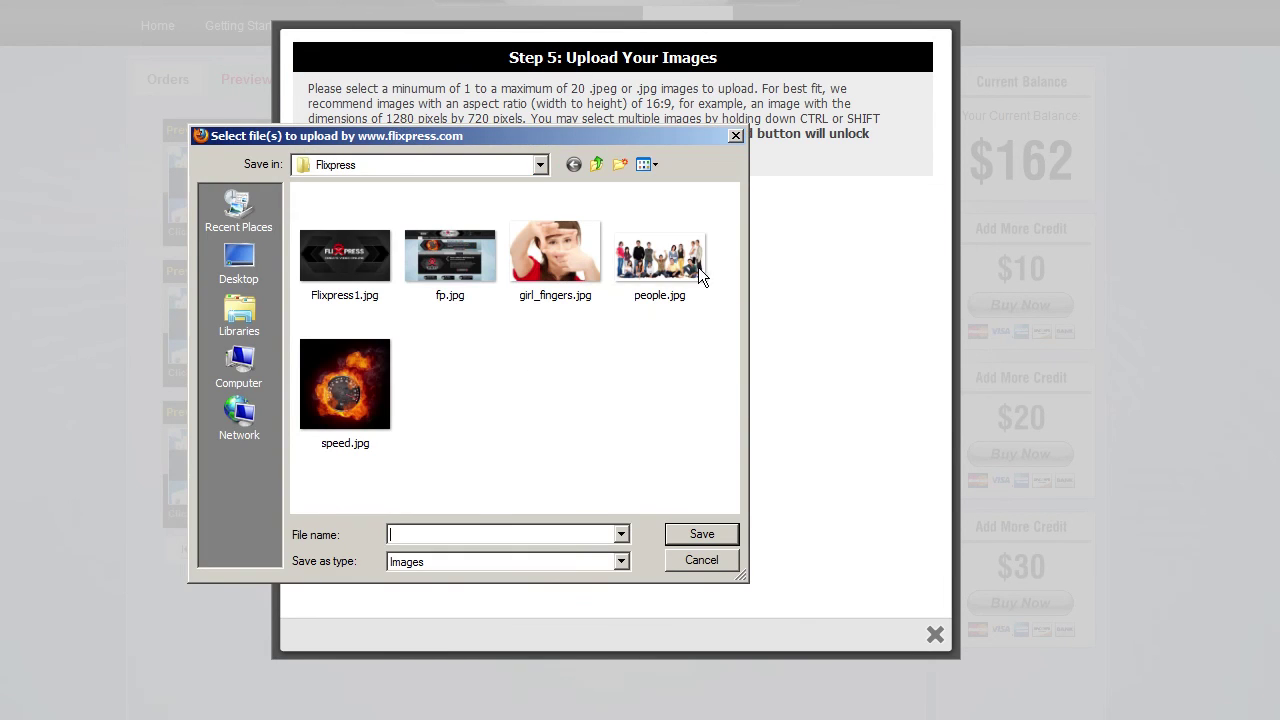
{"action": "double_click", "coordinate": [419, 257]}
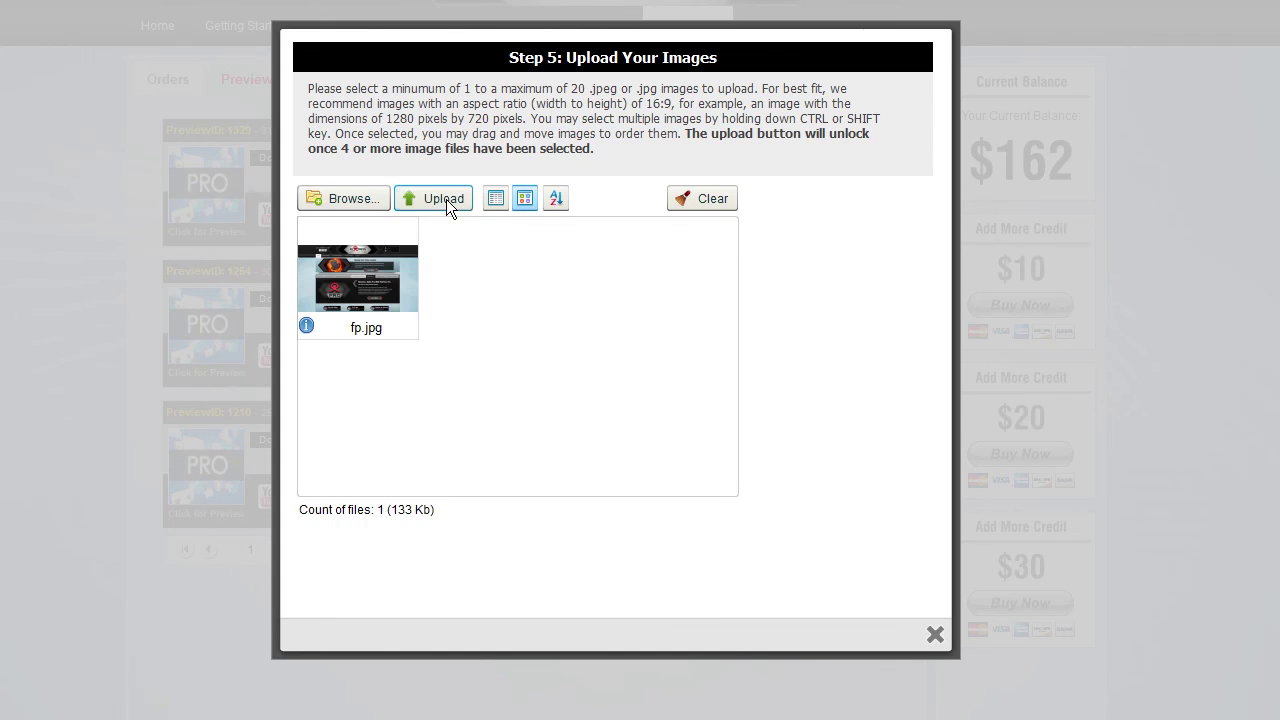
{"action": "left_click", "coordinate": [446, 199]}
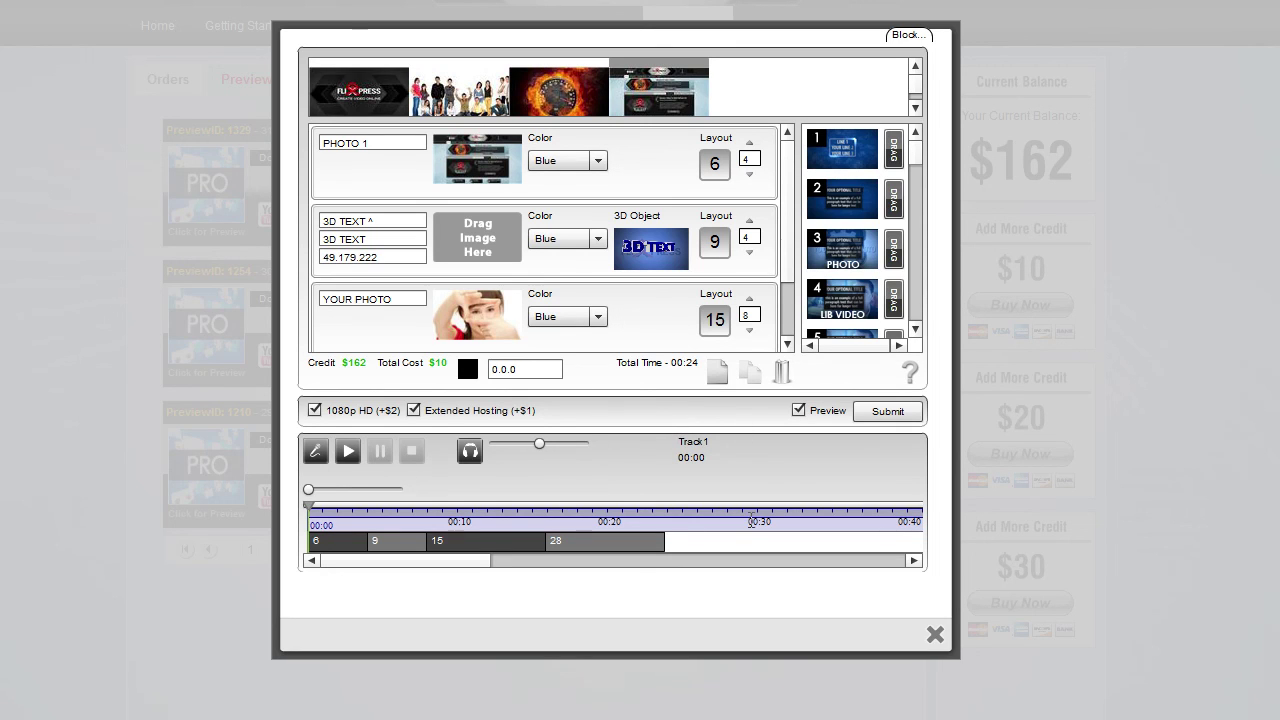
Turn off the Preview option, close the editor and reopen preview 1329.
{"action": "left_click", "coordinate": [798, 410]}
{"action": "left_click", "coordinate": [935, 632]}
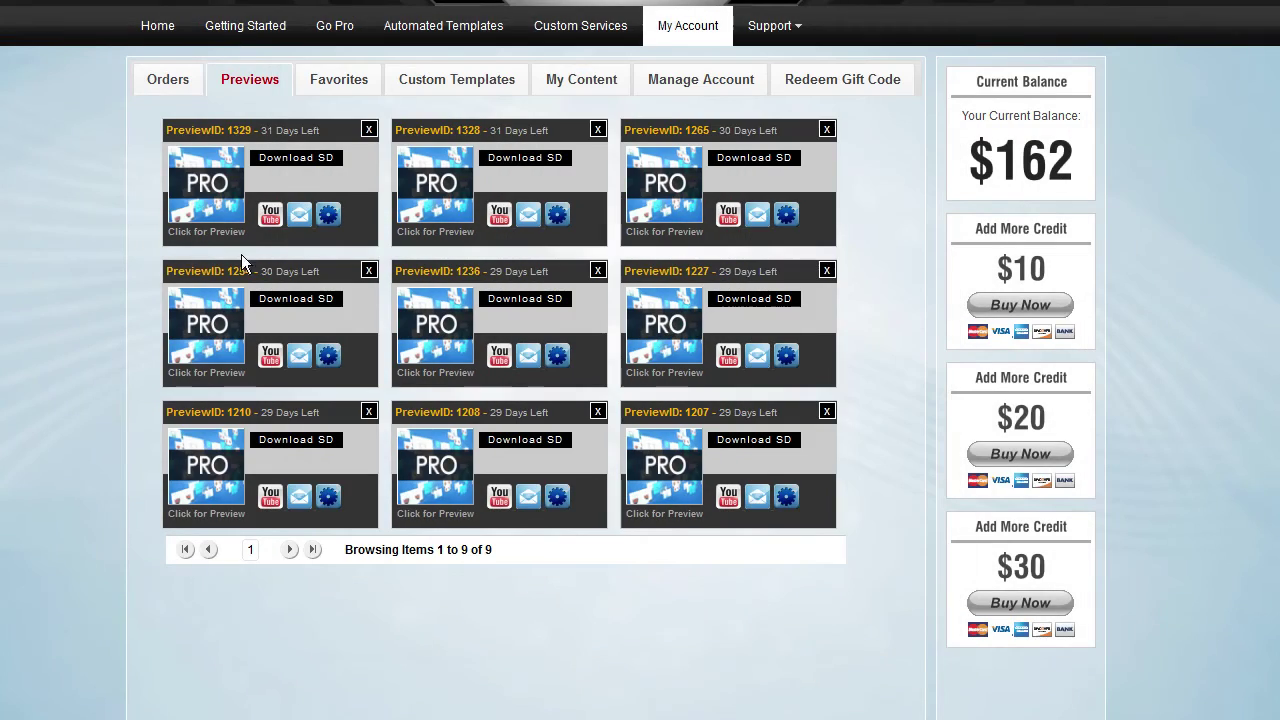
{"action": "left_click", "coordinate": [221, 212]}
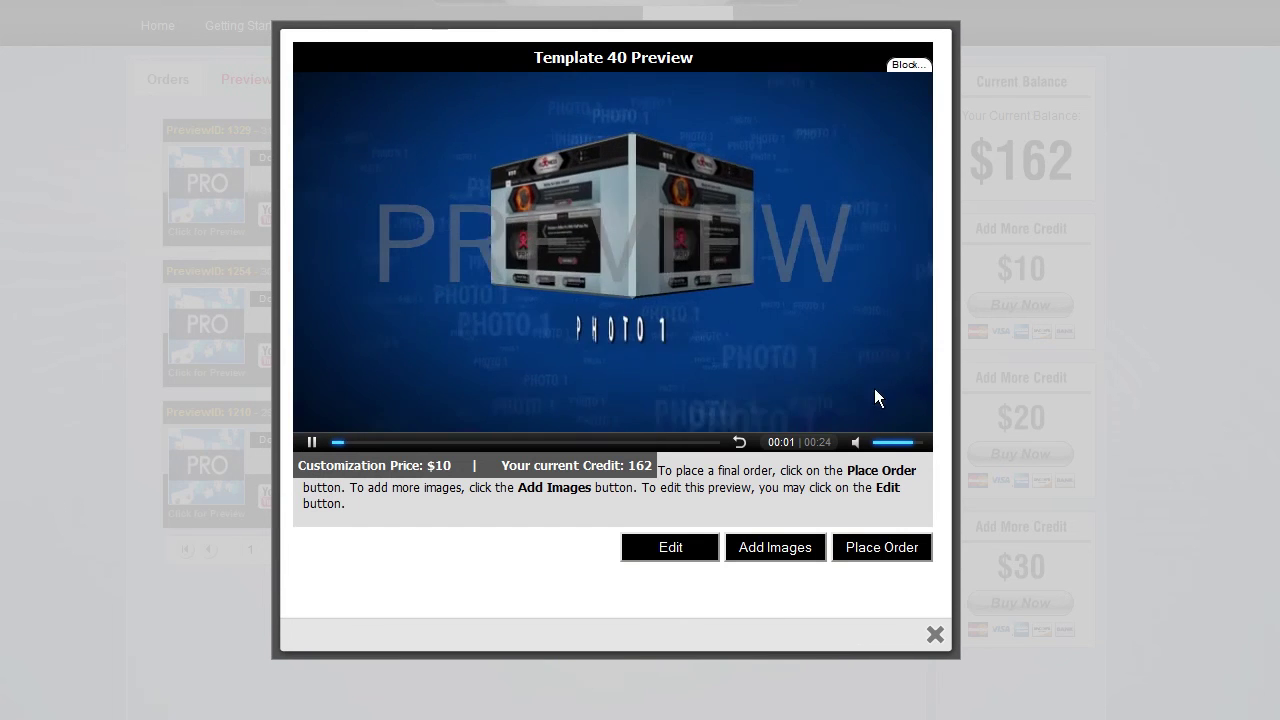
Start the final order, cancel it, then reopen the first preview and pause it.
{"action": "left_click", "coordinate": [889, 552]}
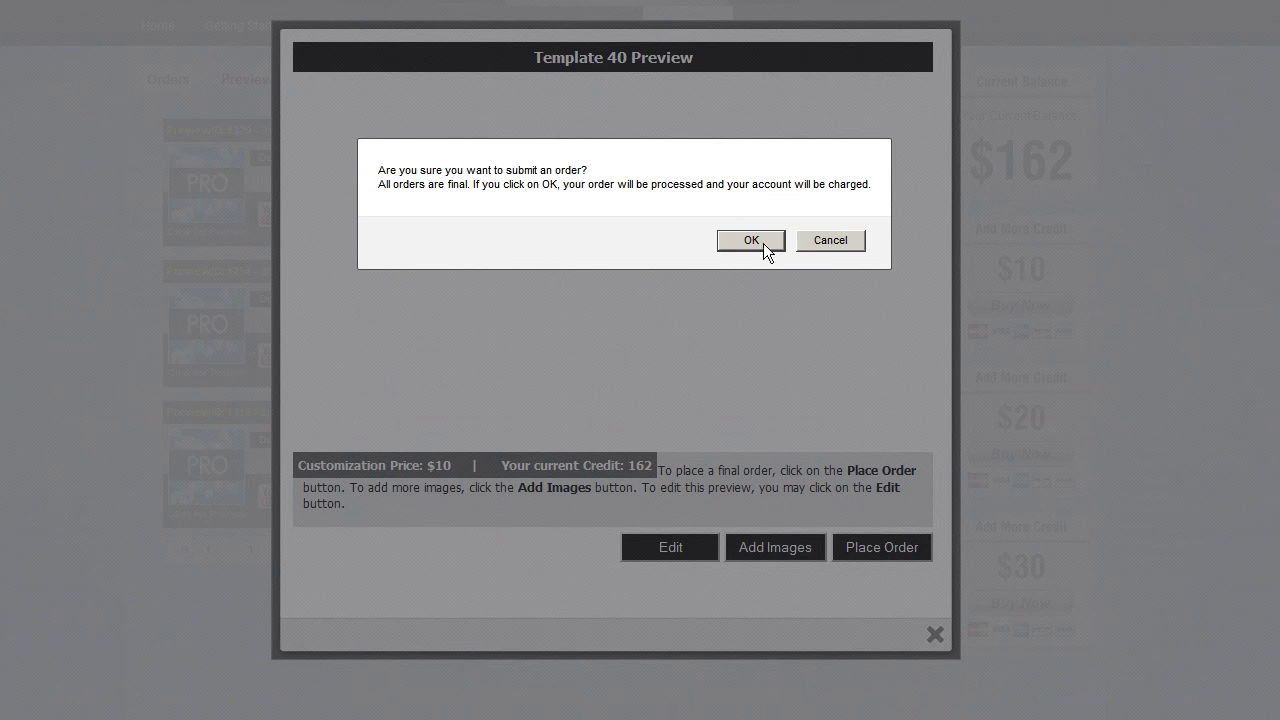
{"action": "left_click", "coordinate": [829, 240]}
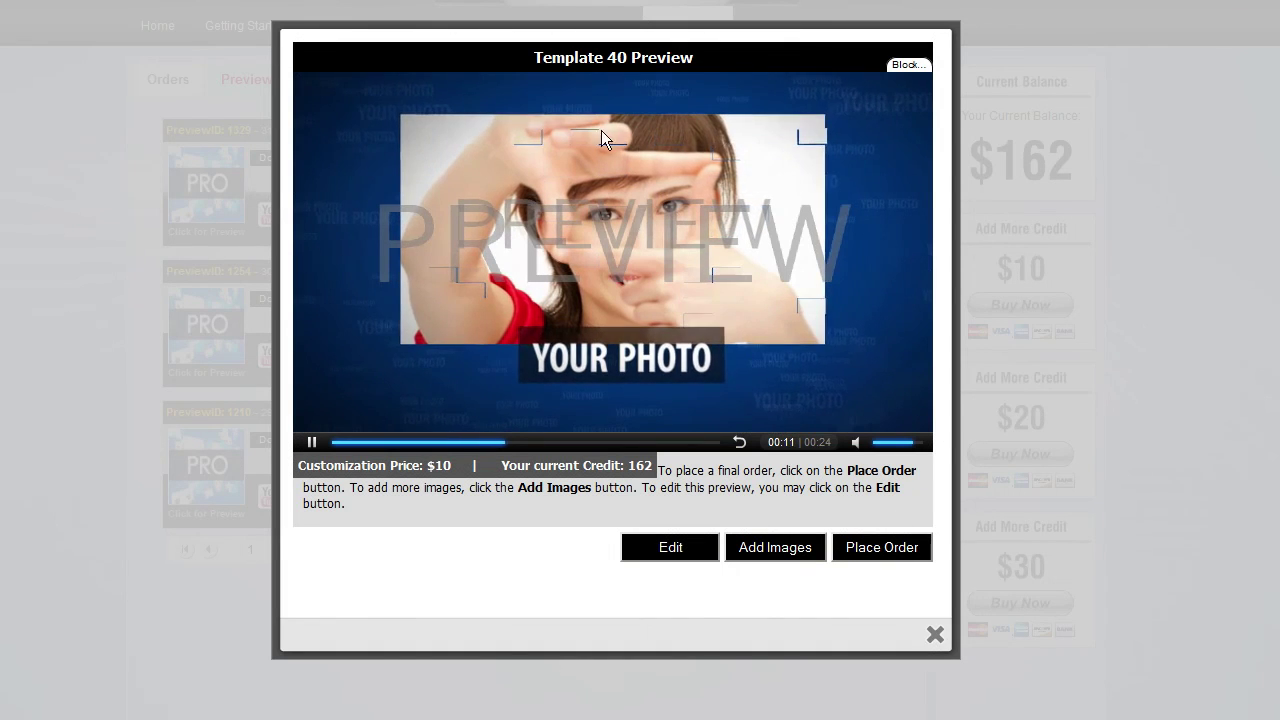
{"action": "left_click", "coordinate": [935, 636]}
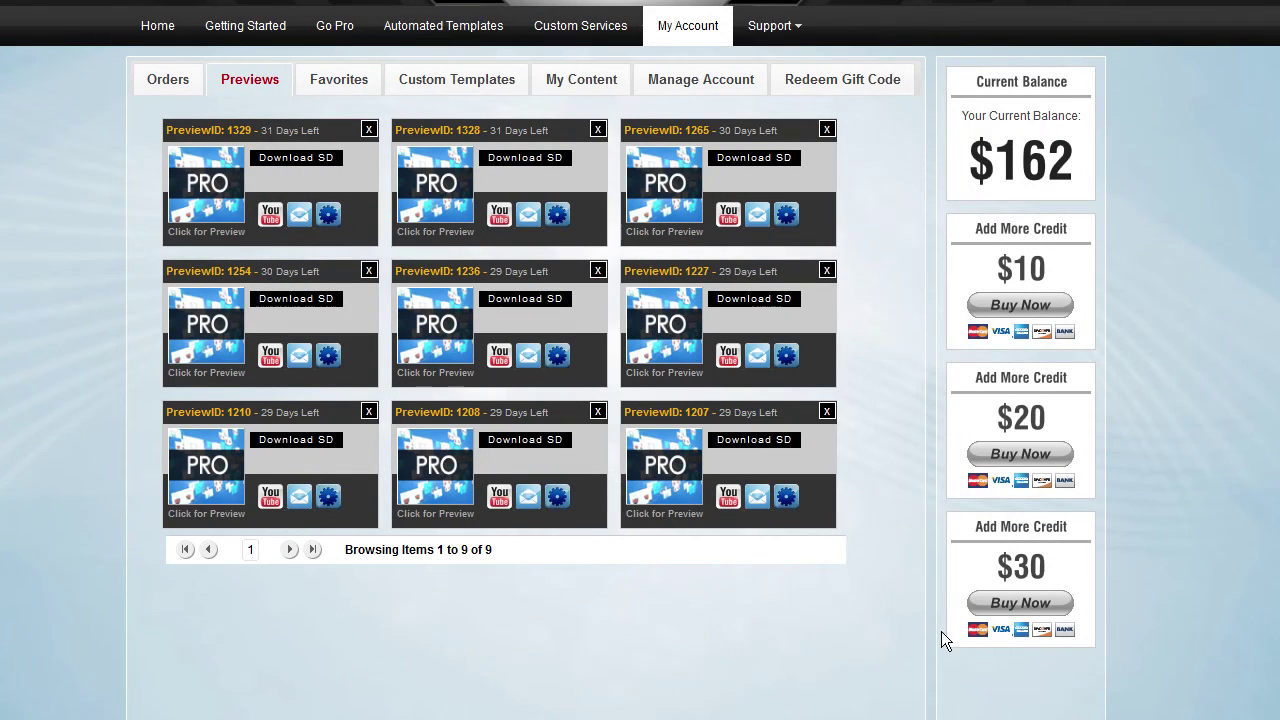
{"action": "left_click", "coordinate": [181, 174]}
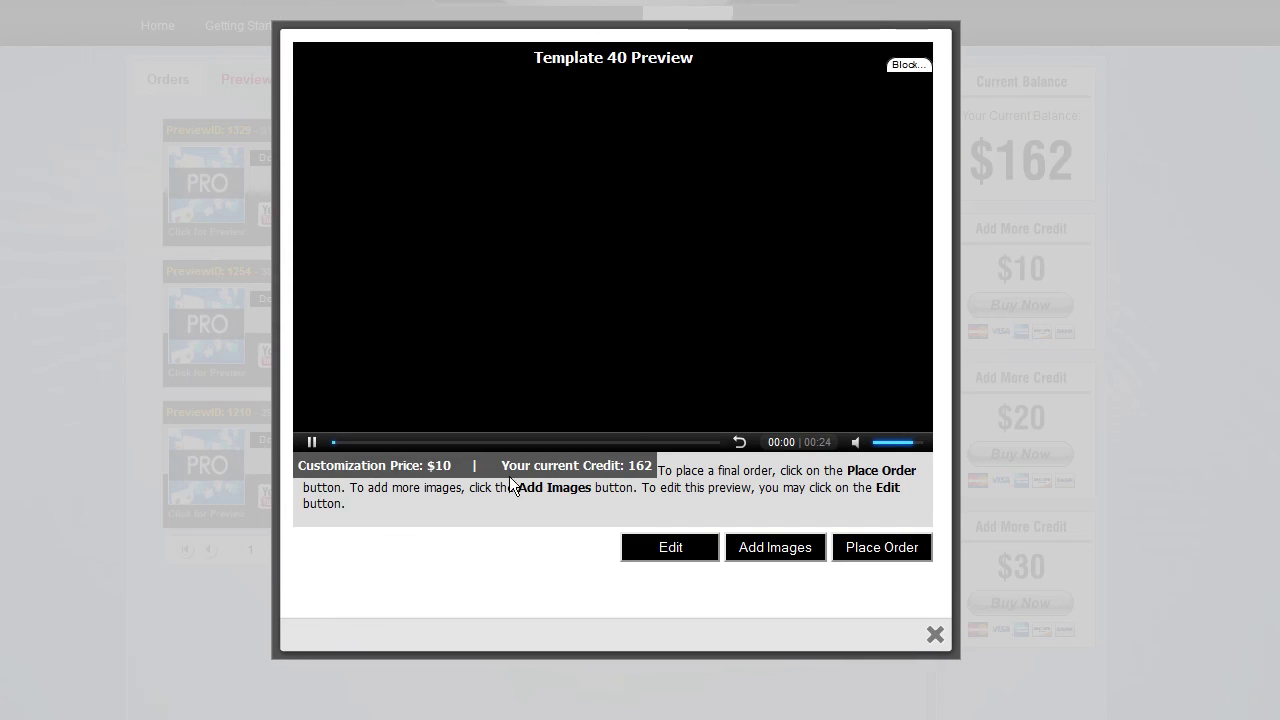
{"action": "left_click", "coordinate": [312, 442]}
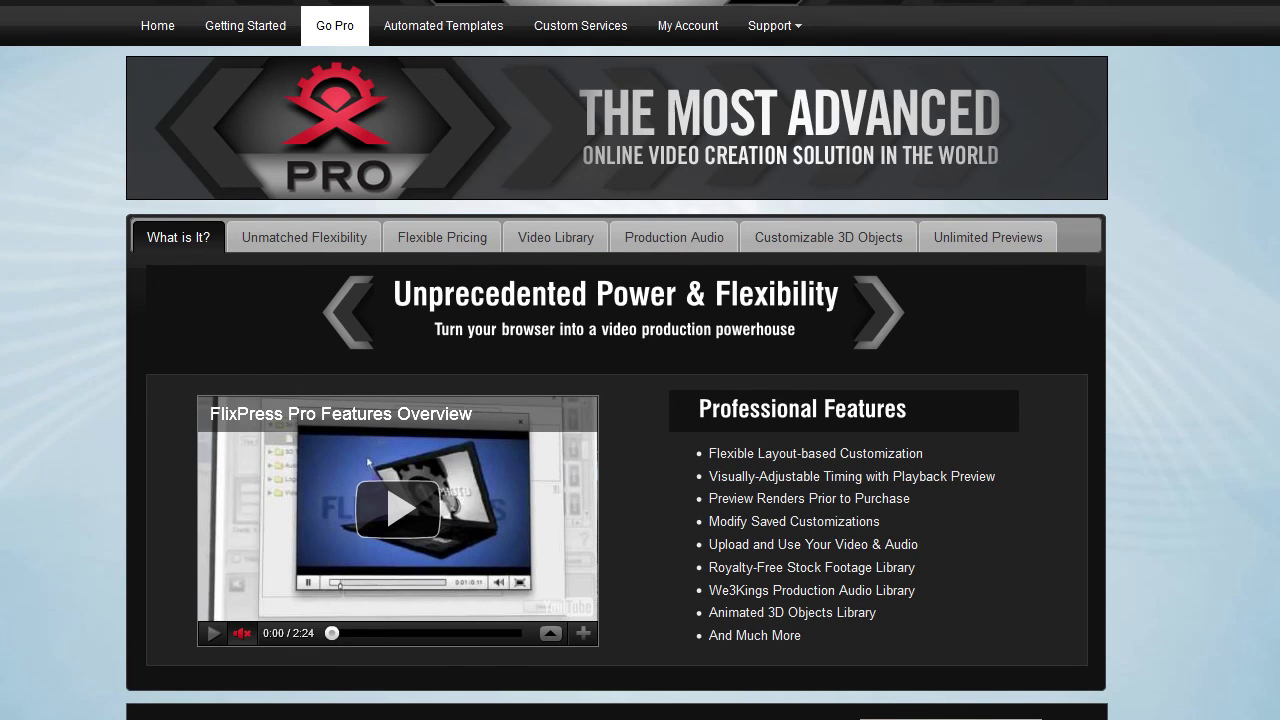
Scroll the Go Pro page down to the one-time $50 Pro access offer.
{"action": "scroll", "coordinate": [487, 212], "scroll_direction": "down", "scroll_amount": 5}
{"action": "scroll", "coordinate": [487, 212], "scroll_direction": "up", "scroll_amount": 5}
{"action": "scroll", "coordinate": [640, 400], "scroll_direction": "down", "scroll_amount": 2}
{"action": "scroll", "coordinate": [640, 400], "scroll_direction": "down", "scroll_amount": 2}
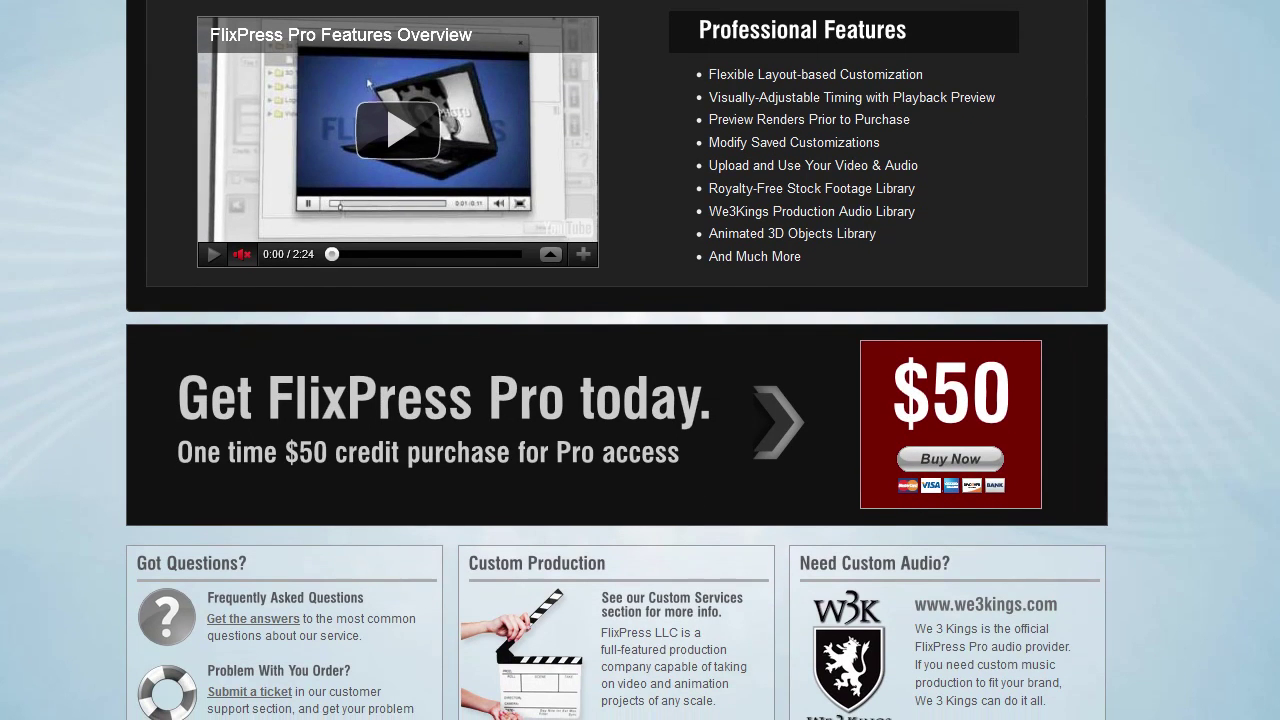